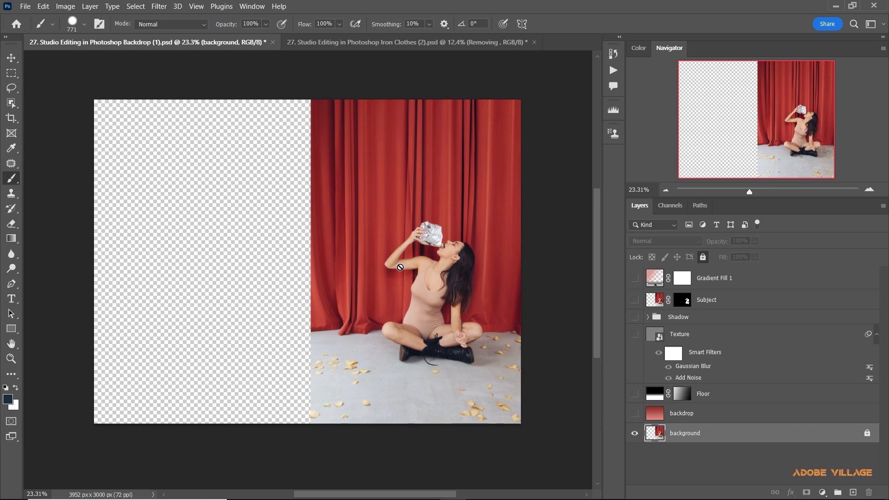
Preview all the finished-effect layers, then hide them again.
key(c)
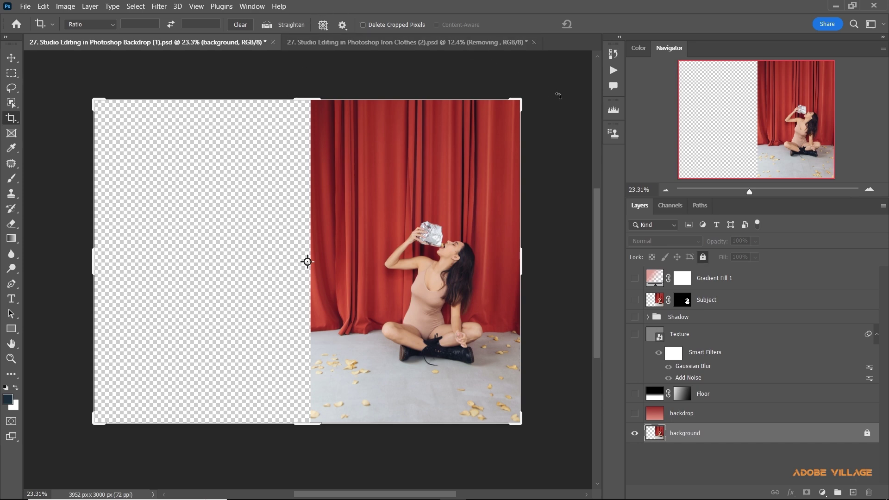
click(12, 57)
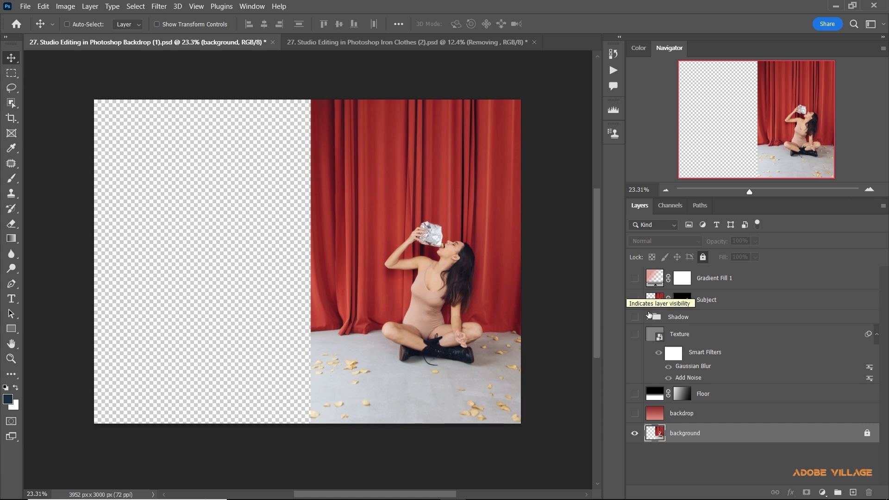
alt+click(638, 434)
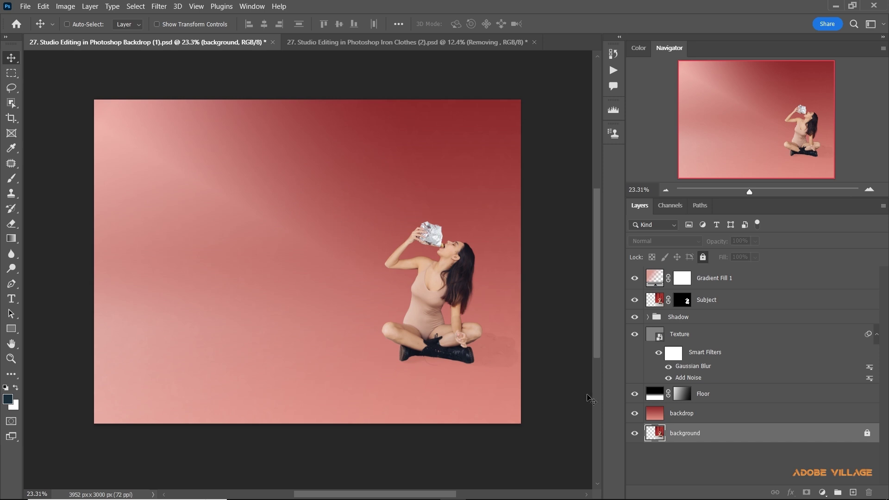
alt+click(635, 434)
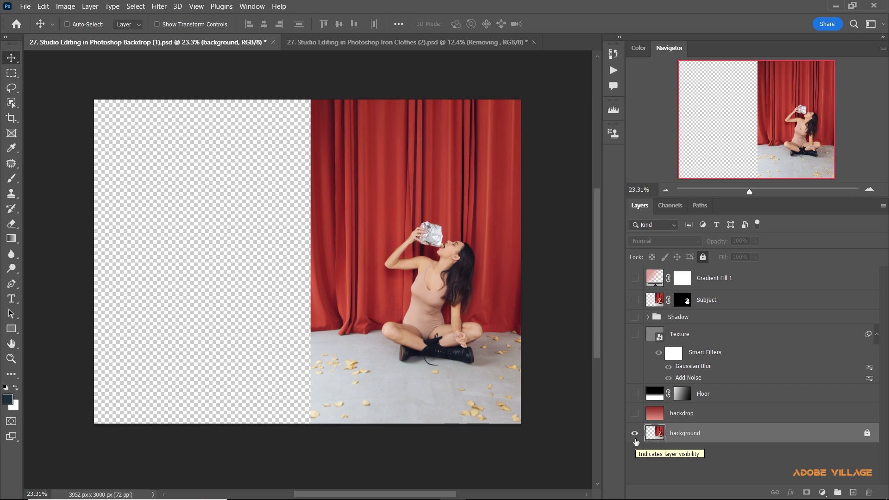
Delete the layers from Gradient Fill 1 down to backdrop.
click(718, 277)
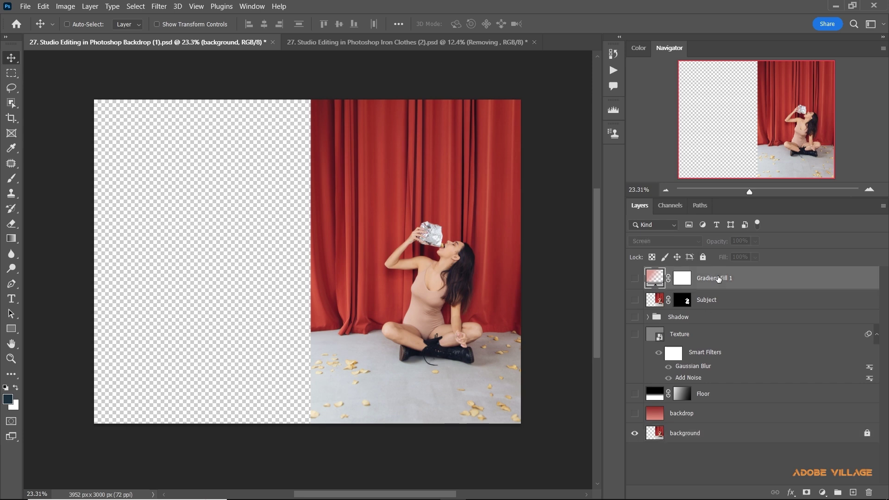
shift+click(722, 416)
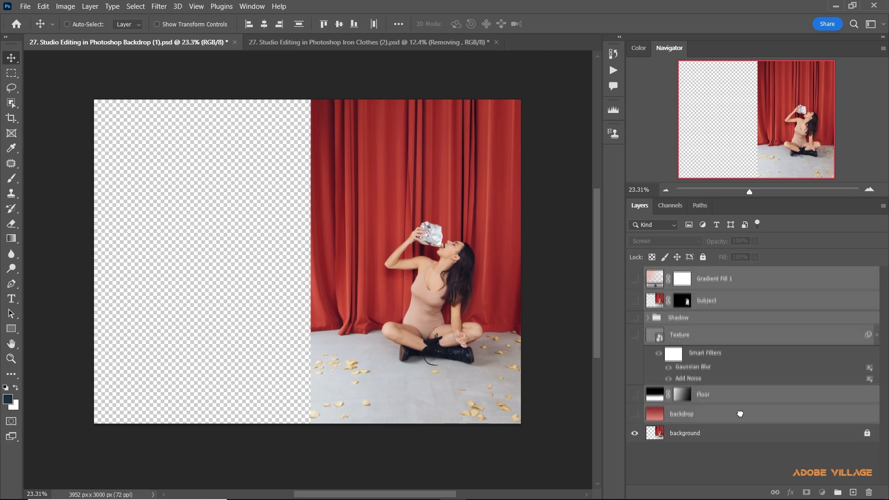
drag(722, 416, 859, 479)
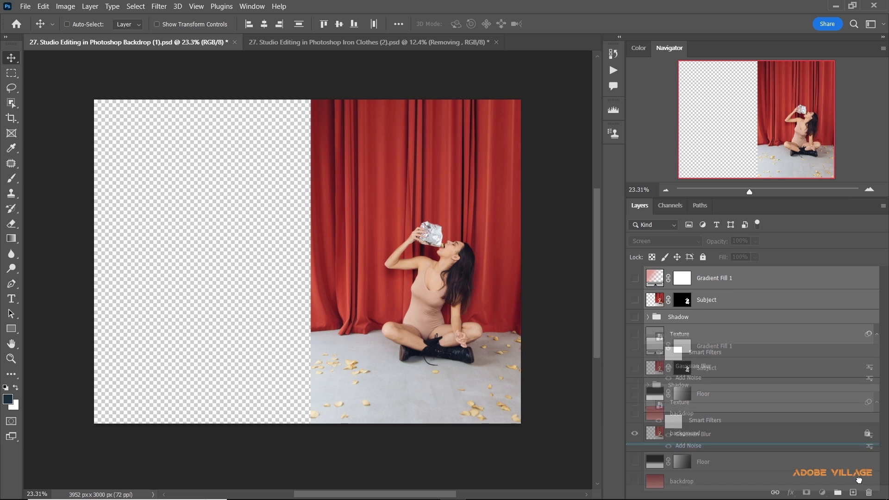
drag(859, 480, 868, 491)
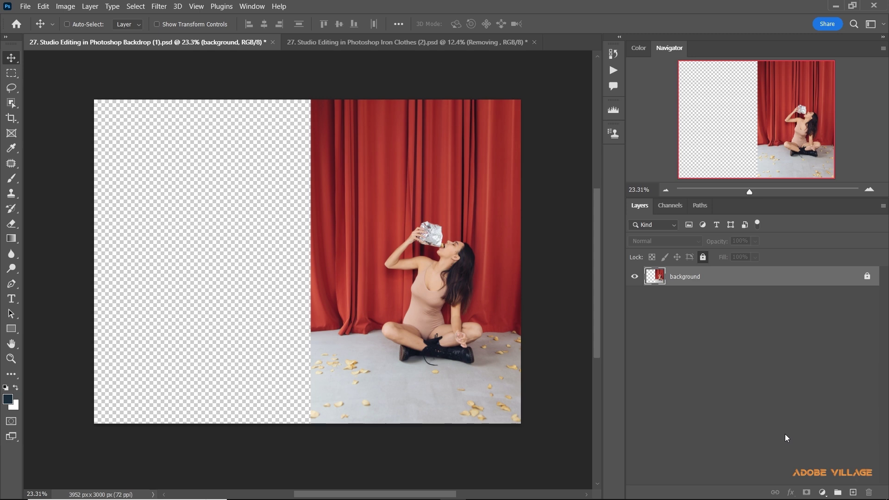
Crop off the transparent strip so the canvas matches the 2000 × 3000 curtain photo.
key(c)
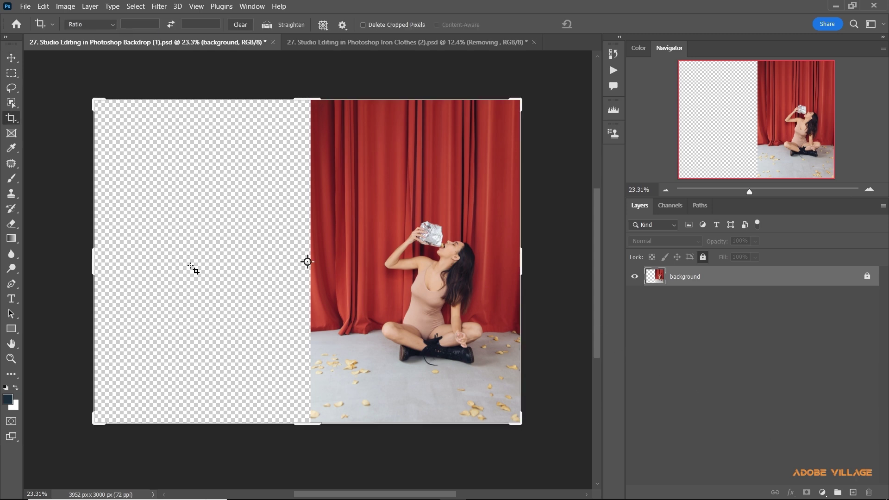
drag(95, 260, 201, 271)
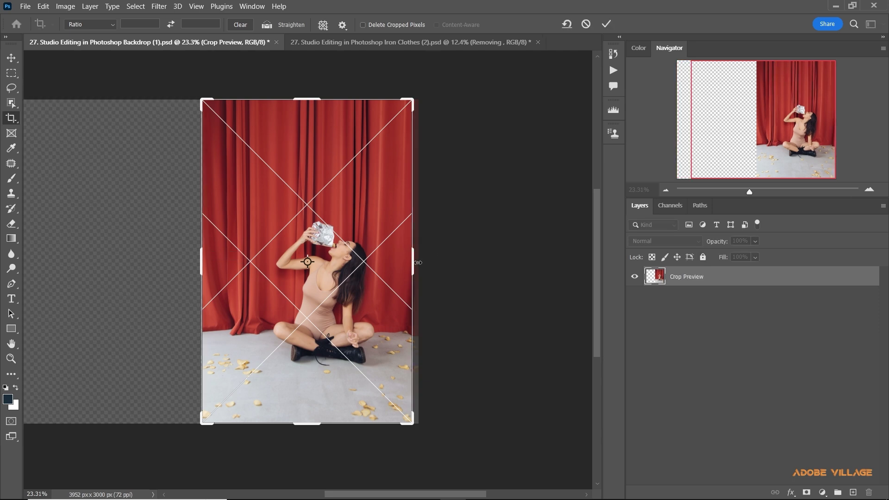
drag(413, 262, 416, 262)
click(606, 23)
scroll(313, 191, up, 2)
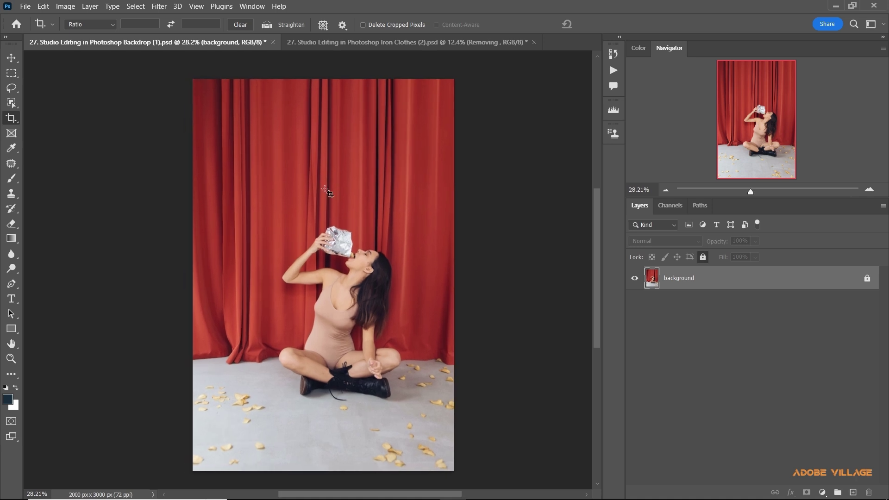
click(15, 61)
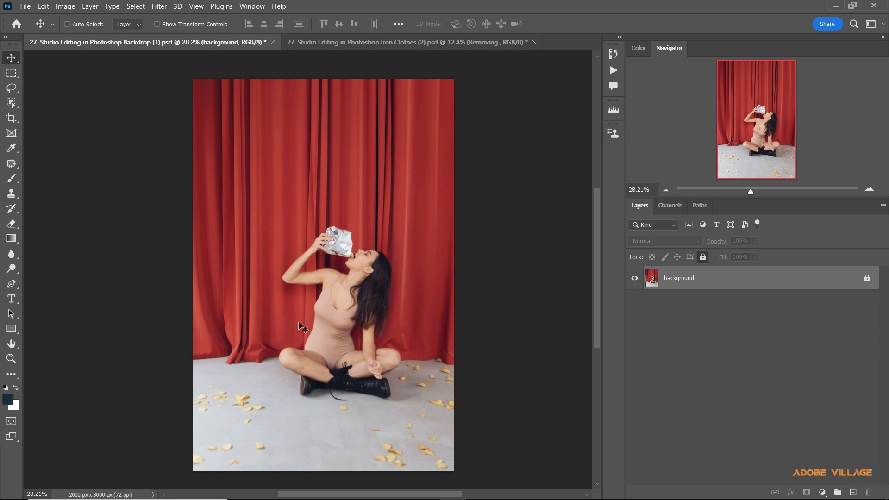
key(c)
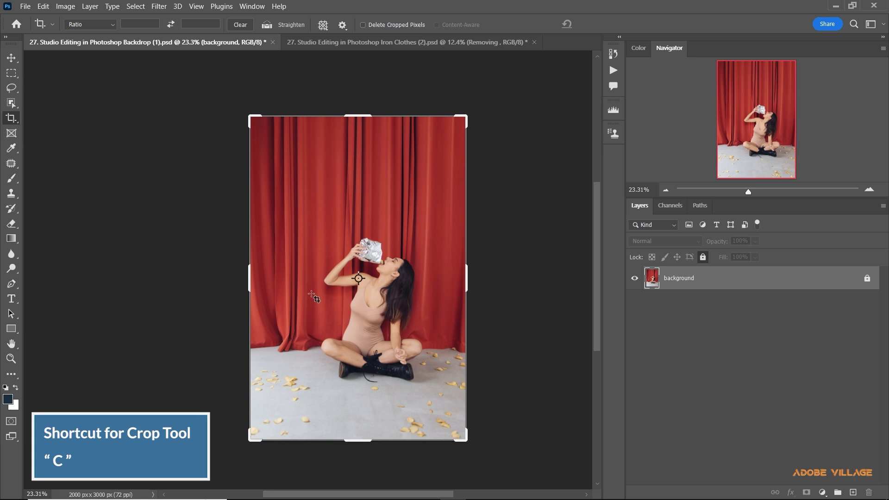
Extend the canvas leftward to 4004 × 3000 px, adding a transparent half.
mouse_move(290, 289)
mouse_down()
mouse_move(329, 290)
mouse_move(183, 285)
mouse_up()
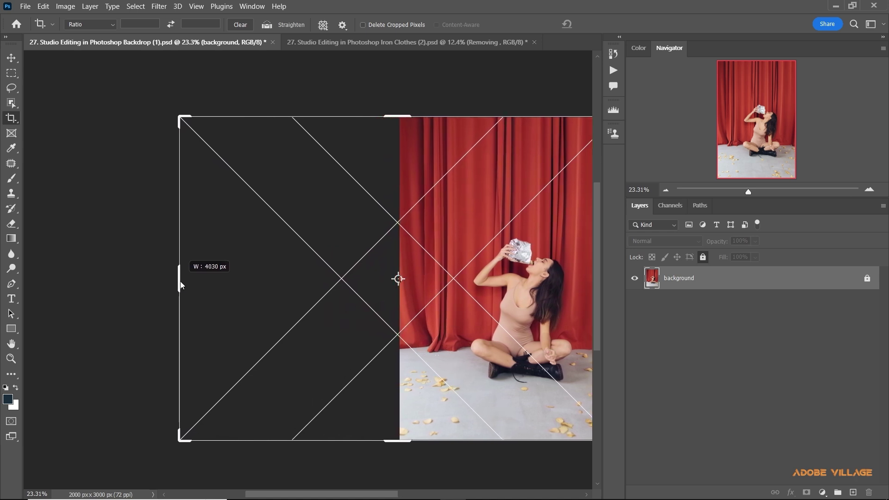
drag(183, 284, 183, 288)
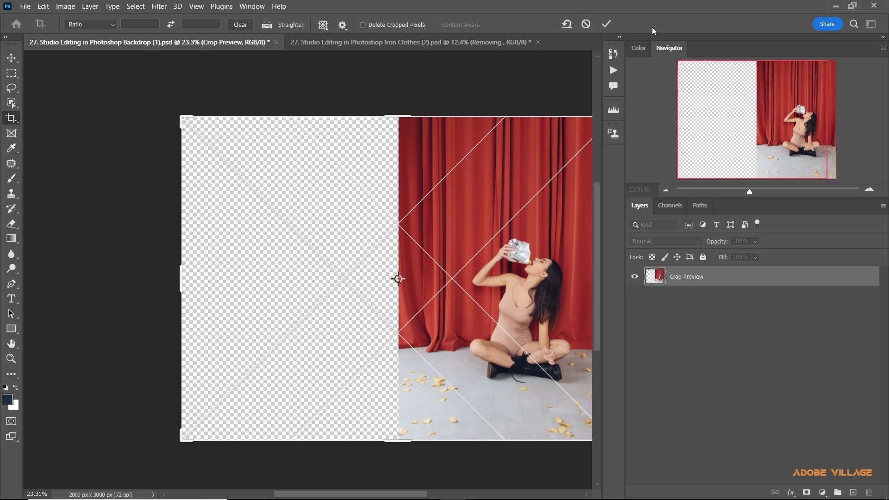
click(606, 26)
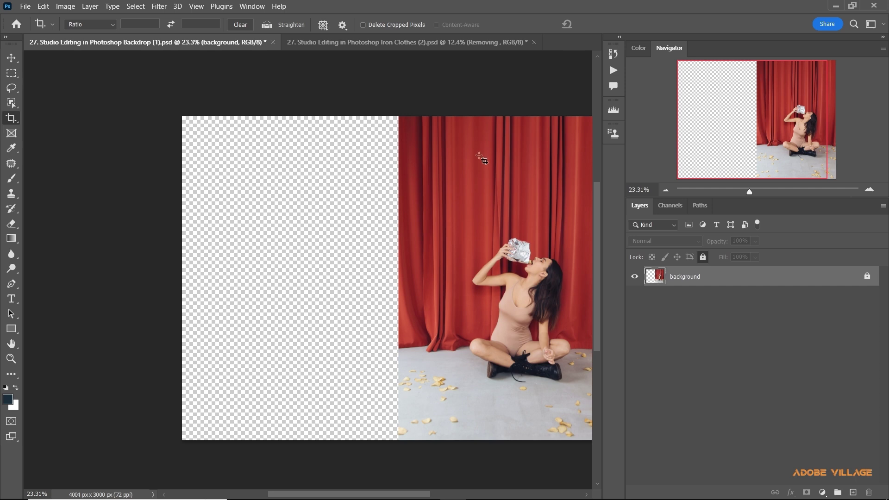
drag(460, 166, 398, 180)
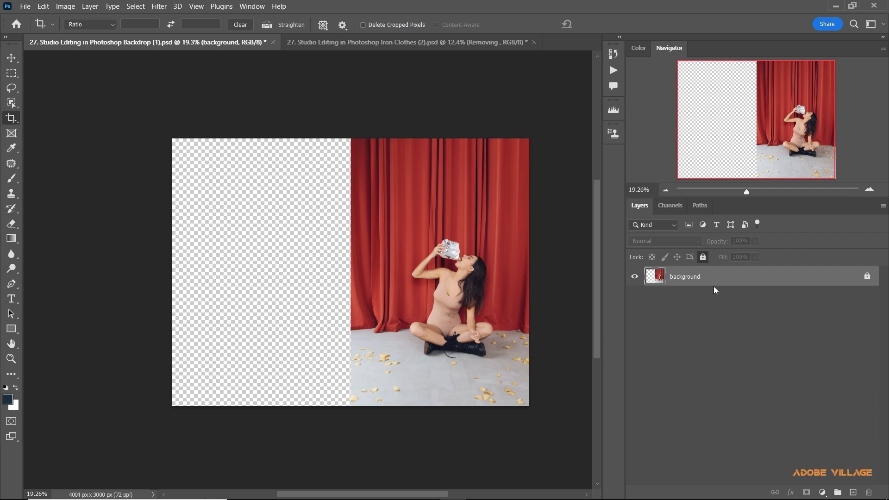
Load the saved Model channel as a selection around the seated woman.
click(14, 104)
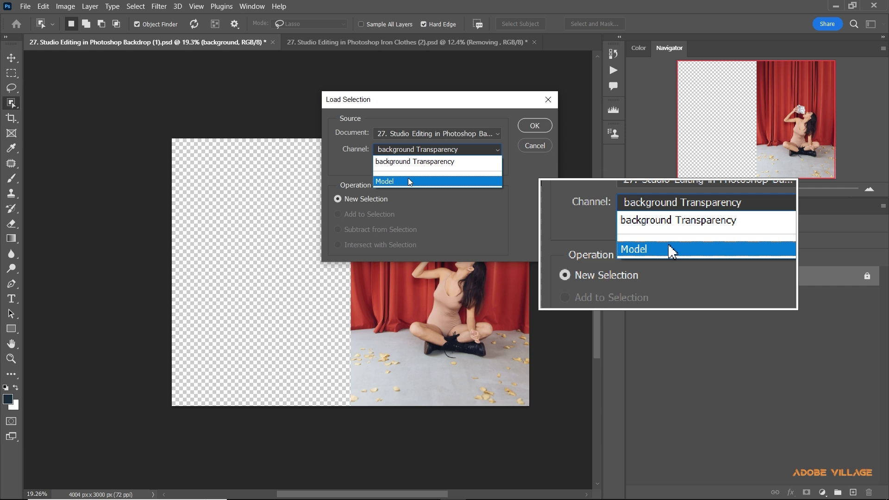
click(409, 181)
key(Return)
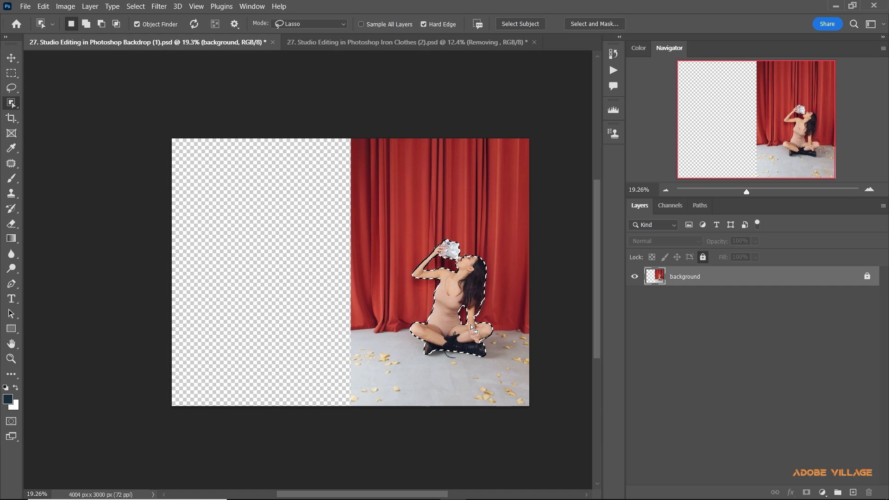
scroll(470, 324, up, 2)
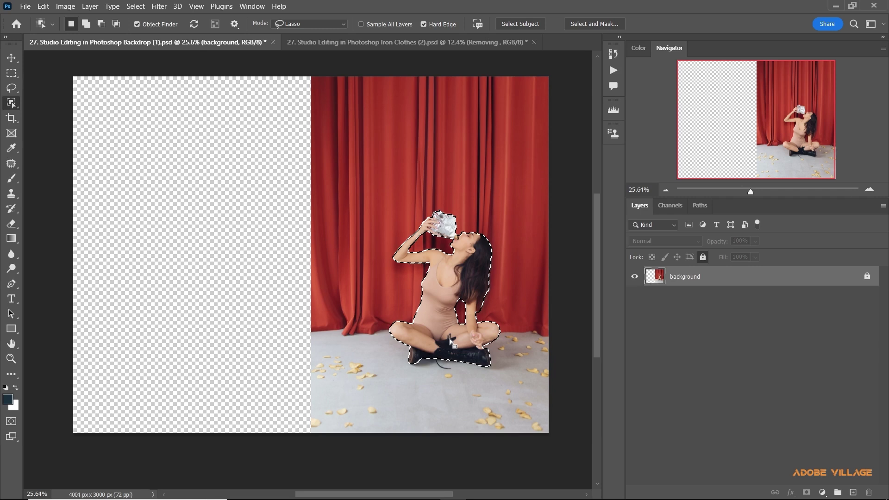
drag(449, 339, 471, 322)
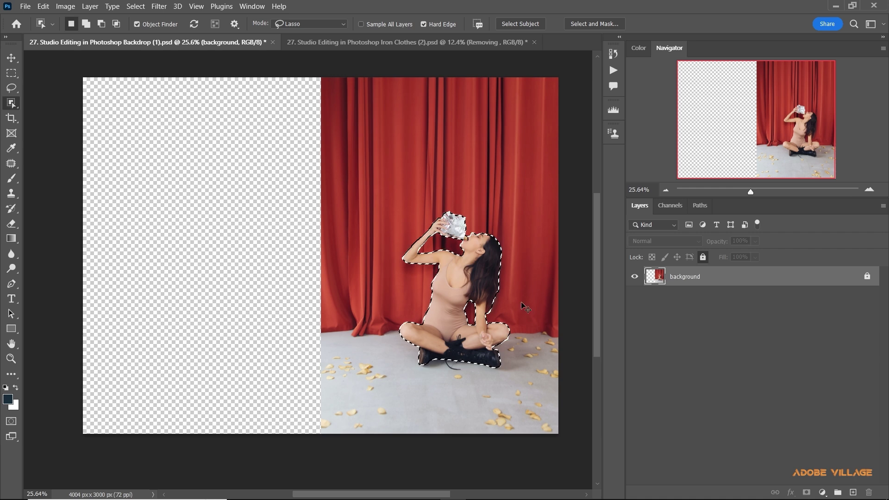
key(ctrl+j)
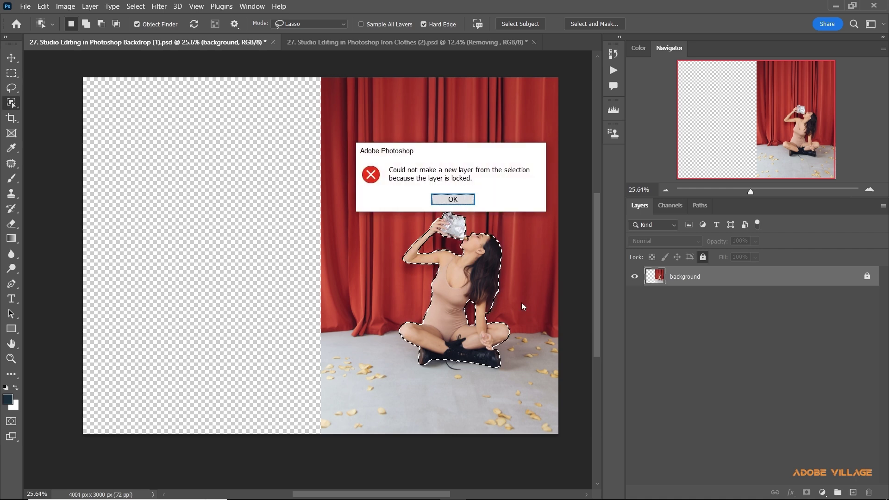
Unlock the background, copy the woman to Layer 1, check the cutout, then delete Layer 1.
click(452, 199)
click(867, 277)
key(ctrl+j)
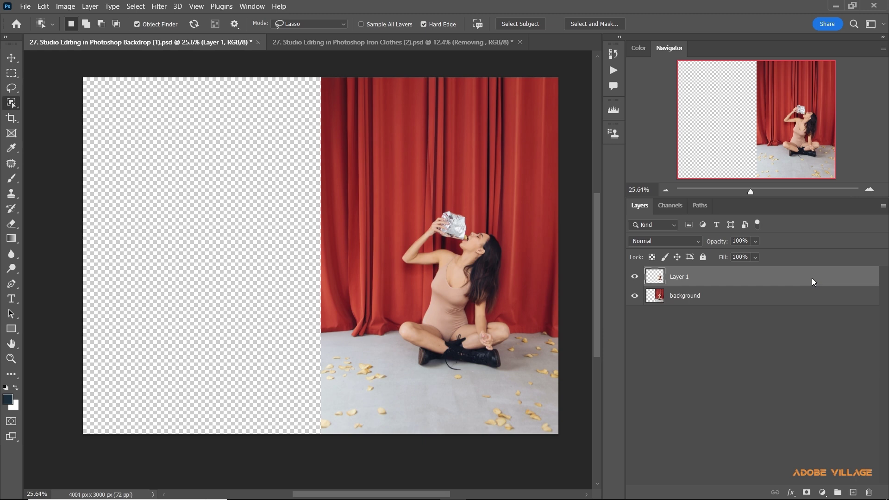
click(634, 296)
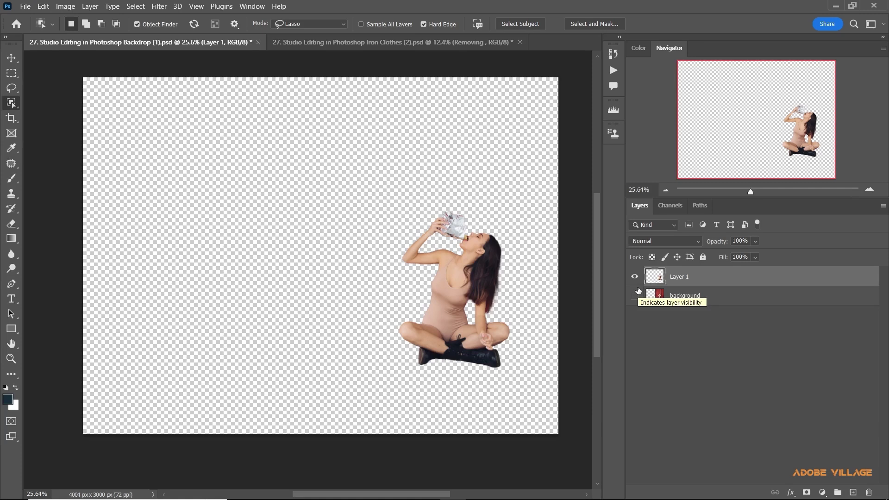
click(635, 295)
drag(679, 276, 867, 488)
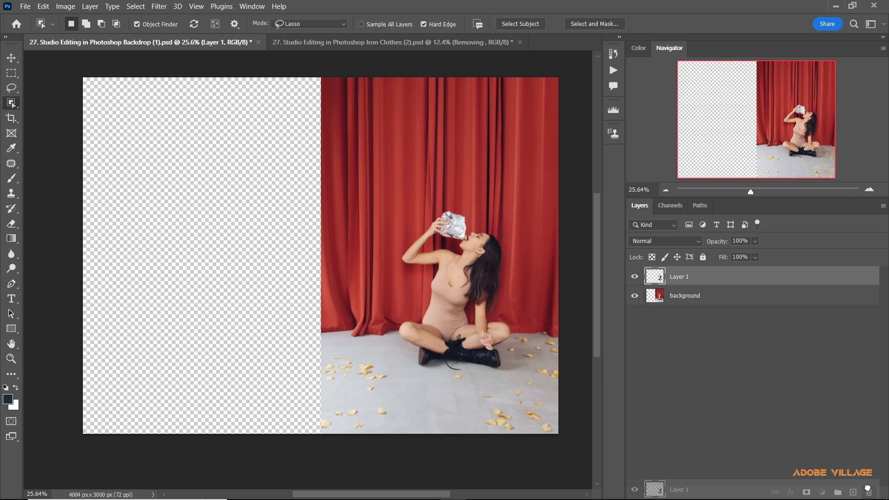
drag(867, 487, 868, 489)
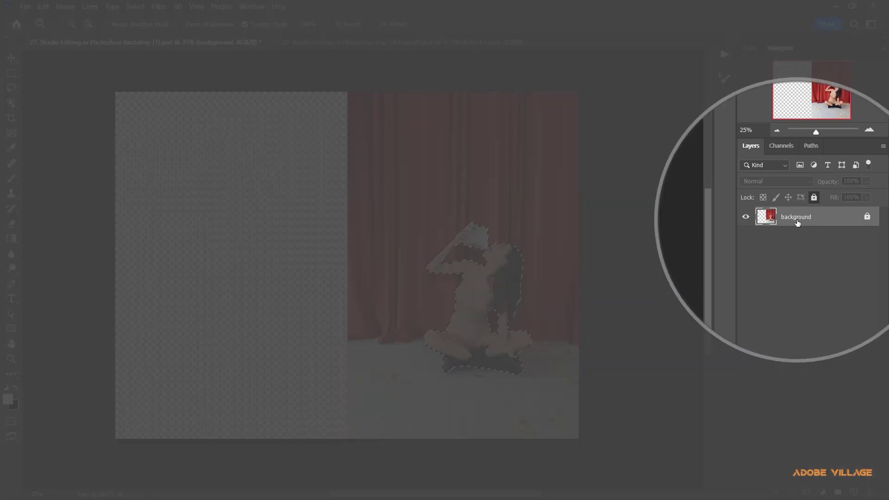
drag(797, 223, 853, 491)
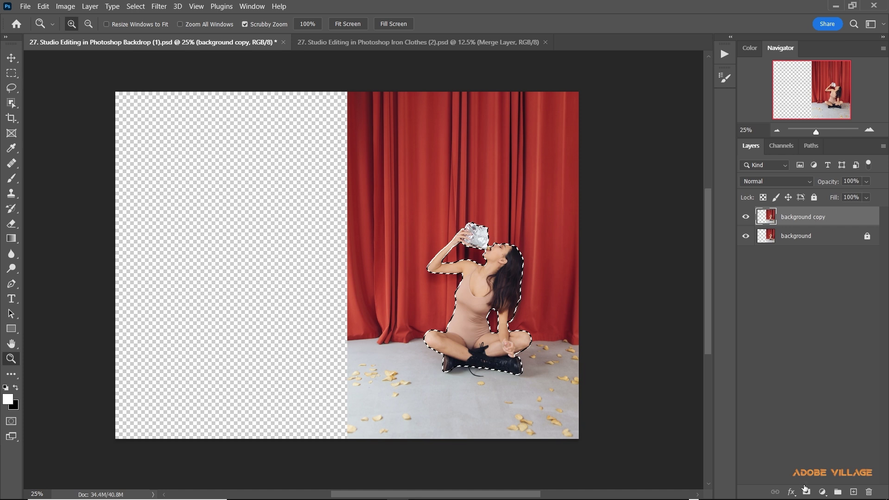
click(806, 492)
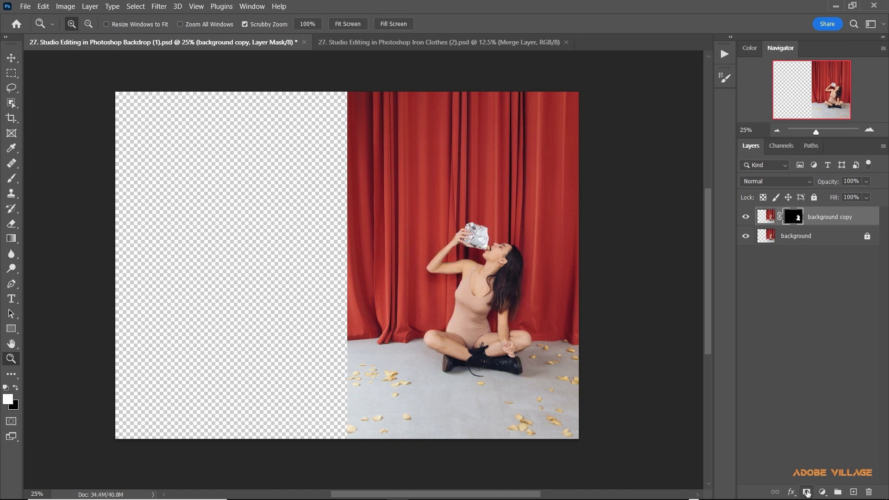
shift+click(797, 219)
shift+click(796, 219)
click(746, 236)
shift+click(794, 218)
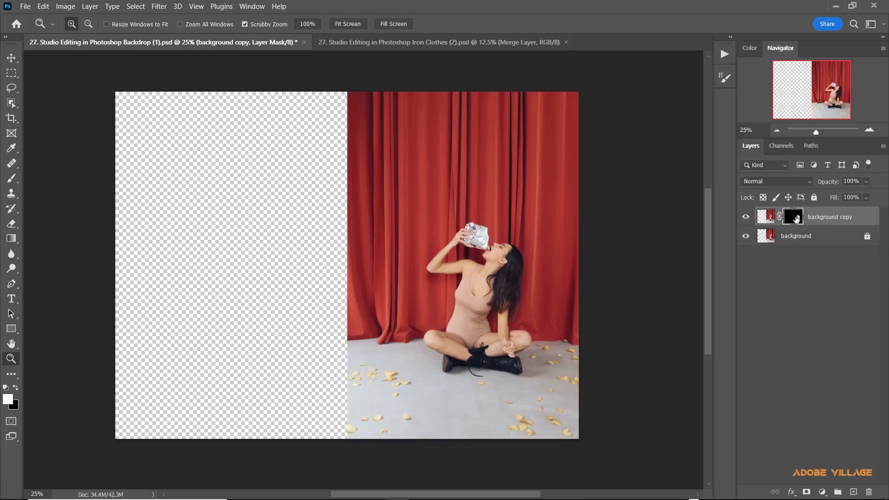
shift+click(796, 219)
shift+click(796, 219)
click(745, 236)
click(745, 236)
click(745, 236)
shift+click(797, 219)
shift+click(796, 219)
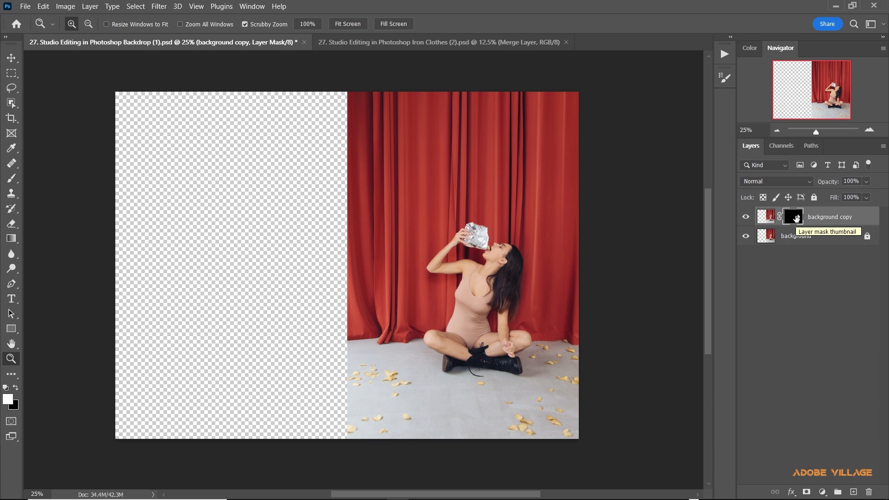
click(746, 236)
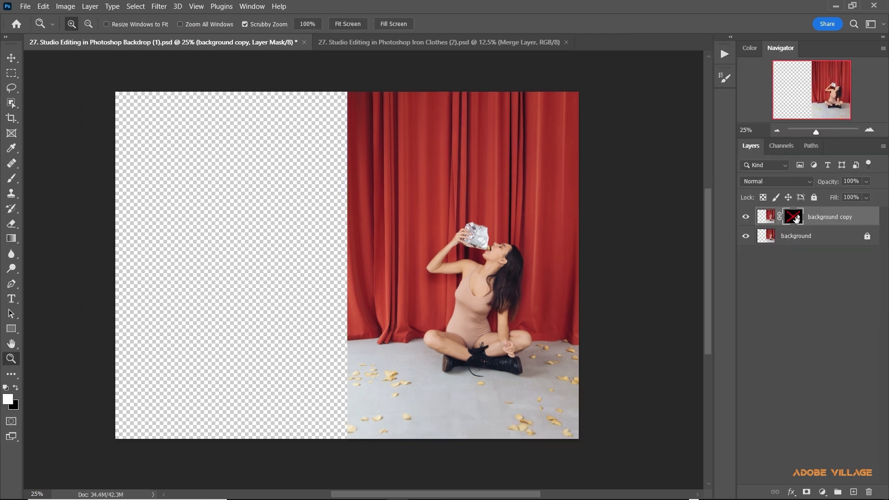
shift+click(796, 219)
click(745, 236)
shift+click(793, 217)
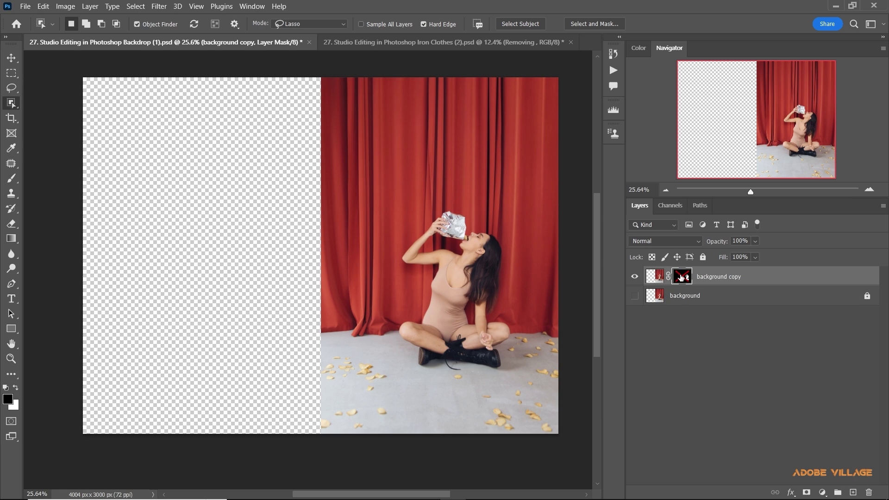
shift+click(681, 277)
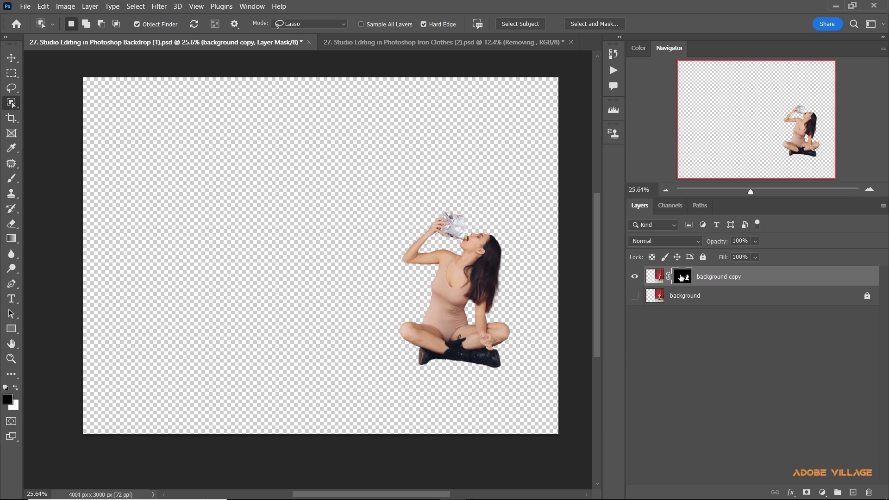
click(634, 296)
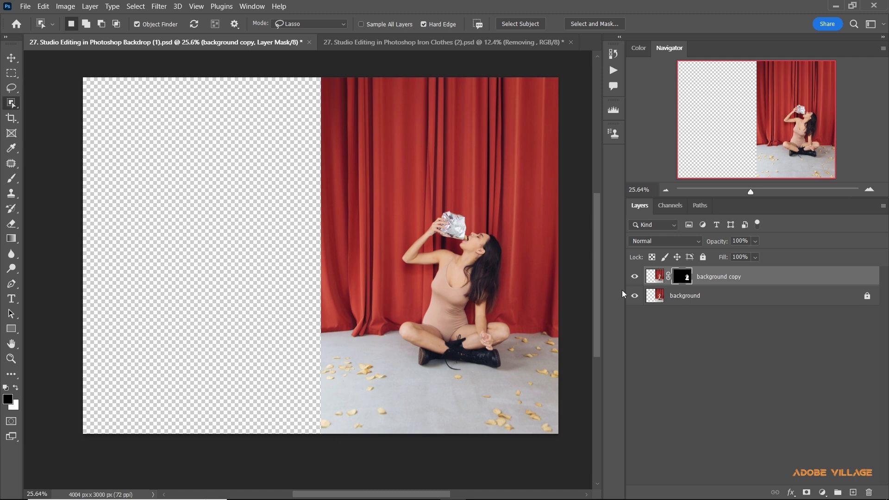
Rename the cutout layer 'Model (Subject)' and duplicate the background layer.
click(712, 281)
double_click(712, 279)
key(BackSpace)
text(Model)
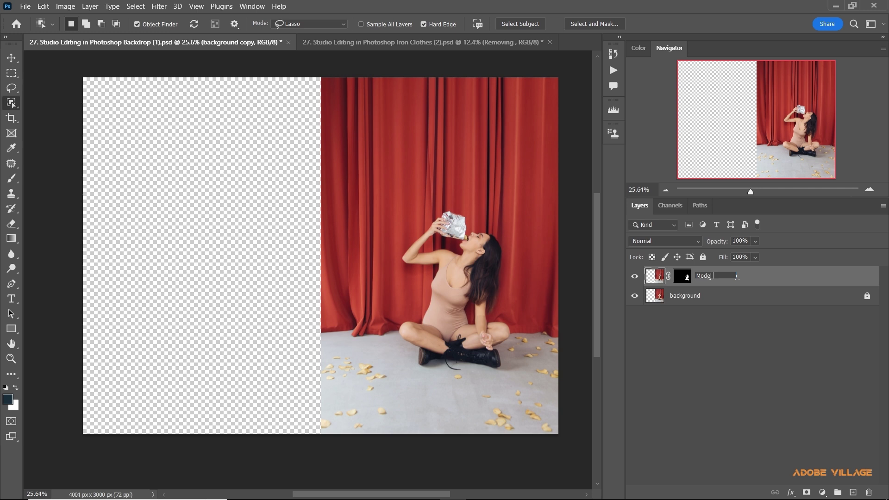
text((Su)
text(bject)
key(Return)
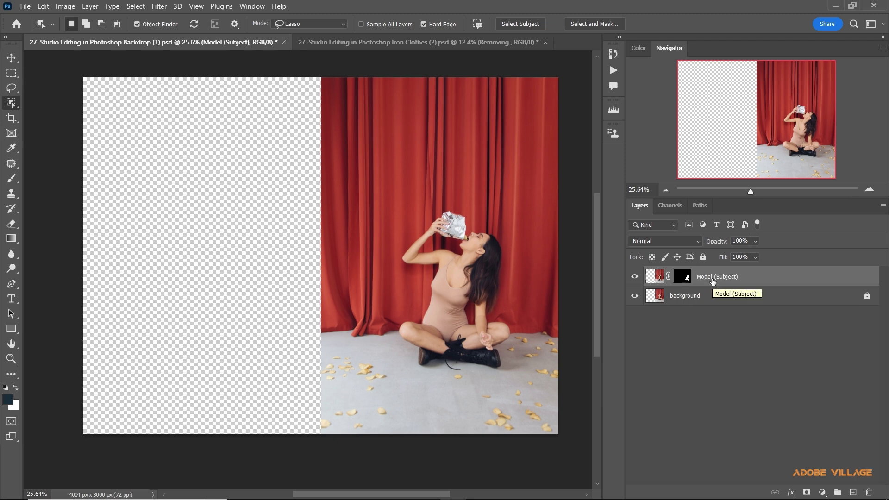
click(710, 298)
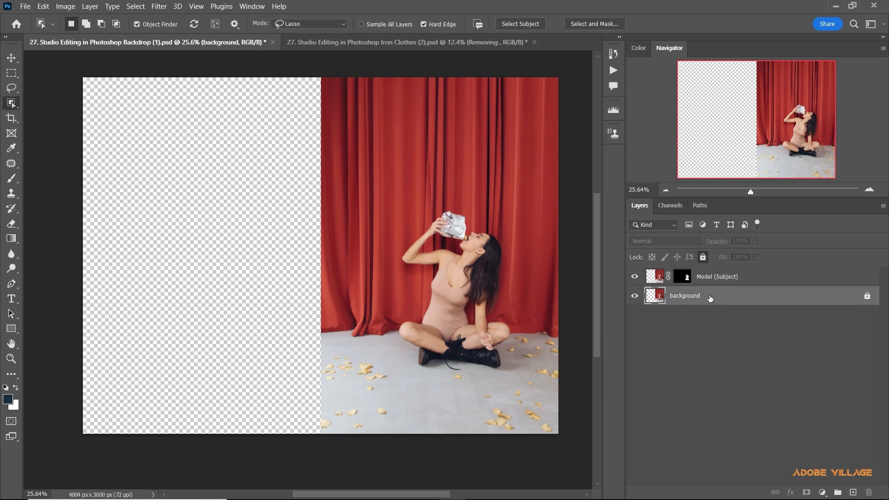
key(ctrl+j)
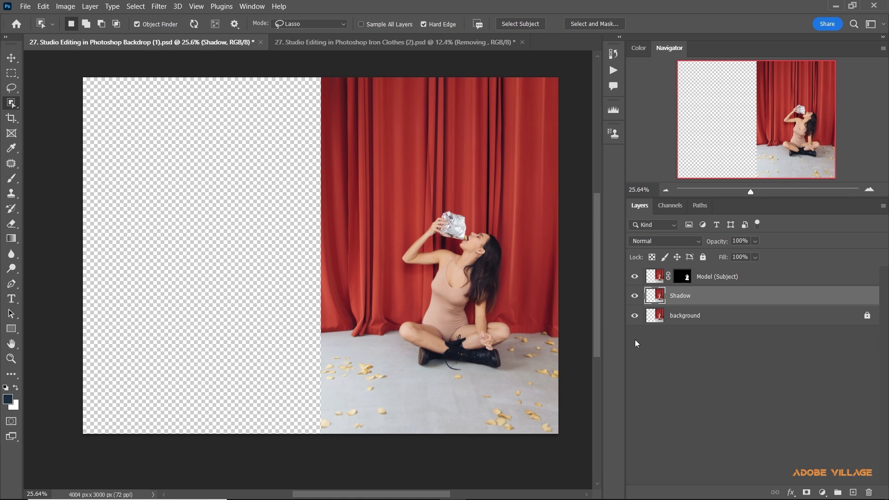
Zoom in on the boots and set the Lasso tool's feather to 0 px.
scroll(465, 362, up, 1)
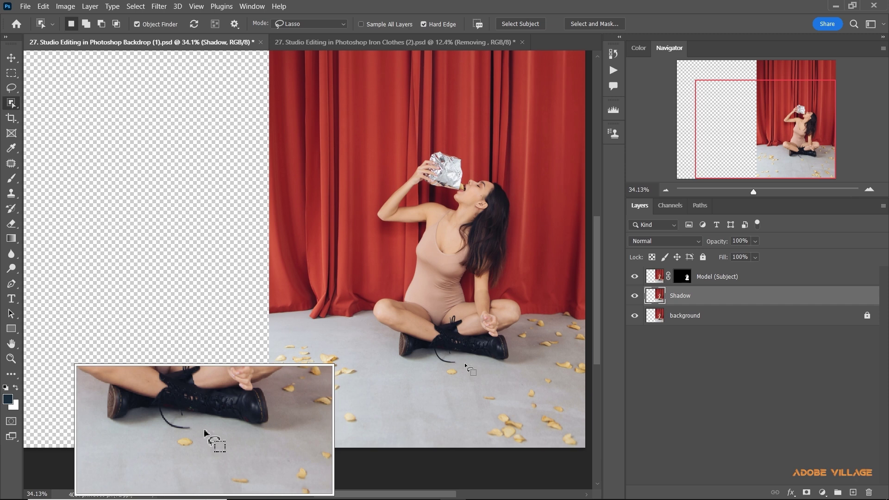
scroll(464, 363, up, 1)
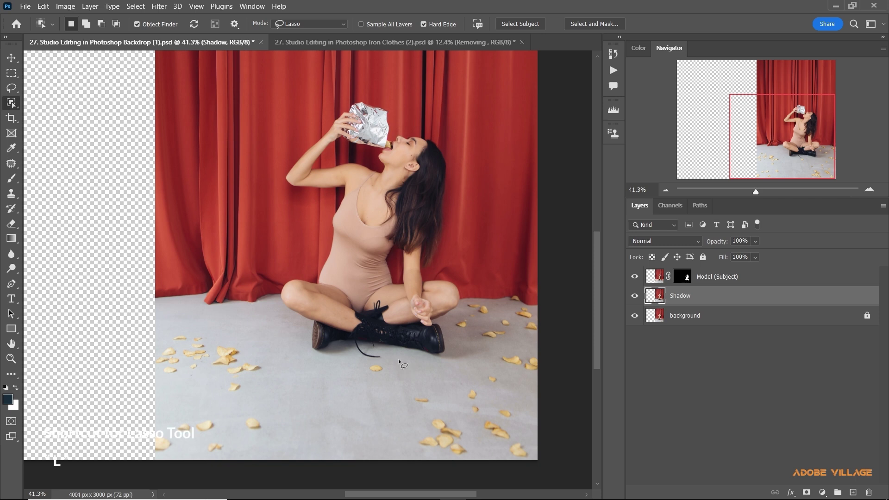
key(l)
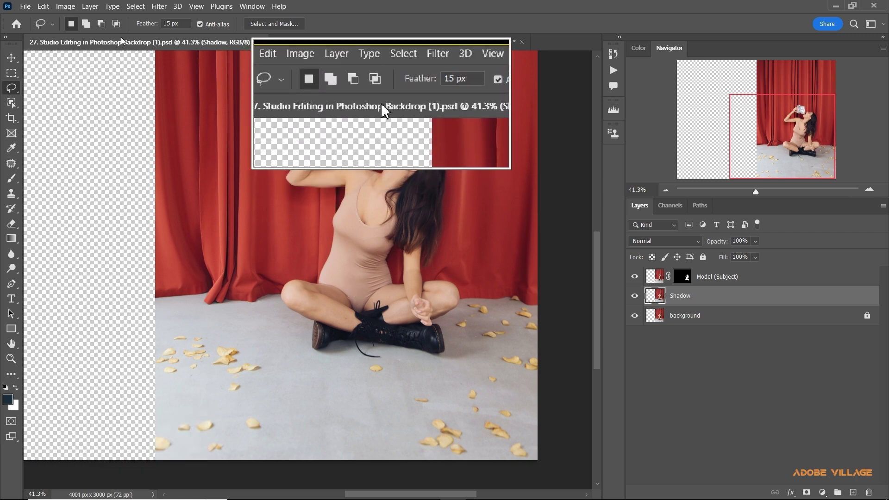
click(161, 24)
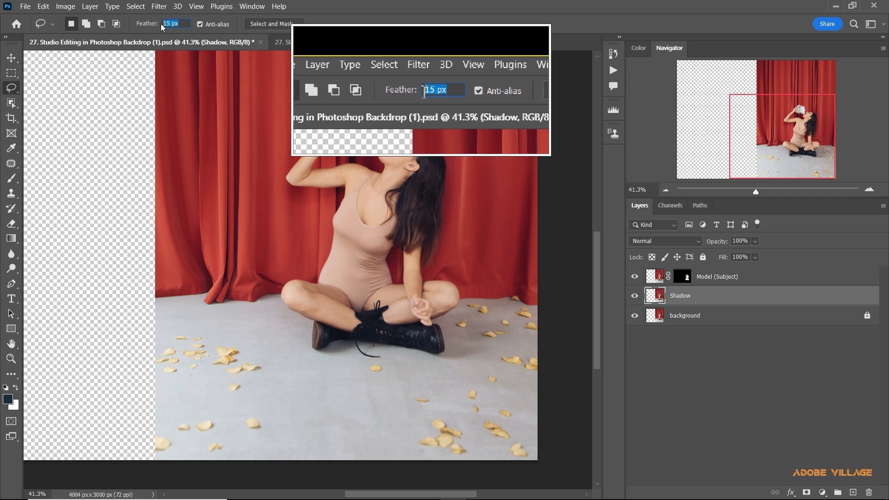
text(0)
key(Return)
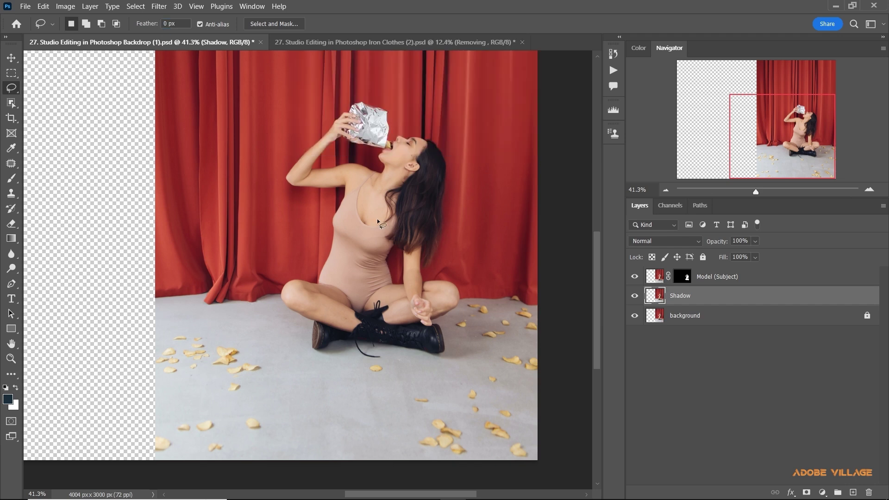
drag(377, 223, 378, 232)
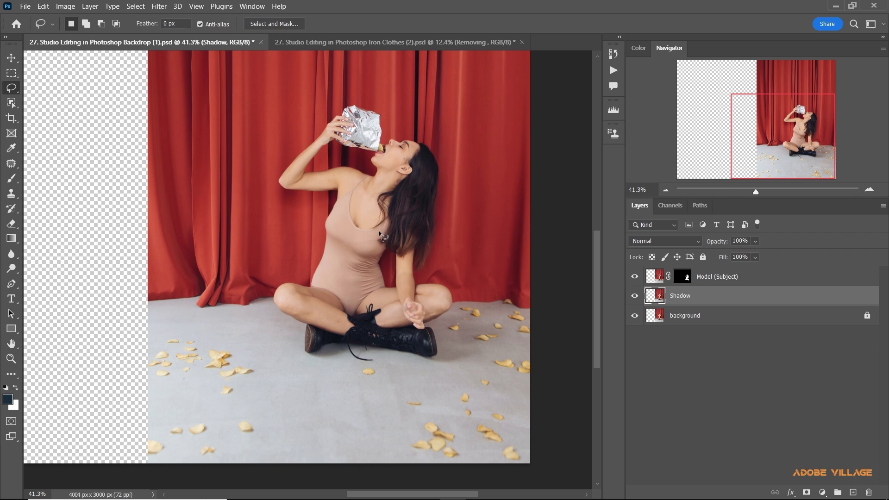
scroll(394, 266, down, 1)
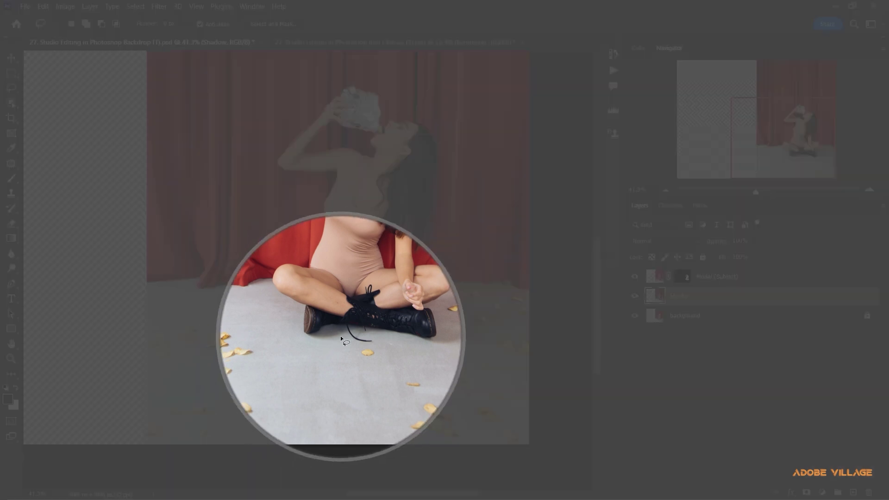
scroll(343, 335, up, 1)
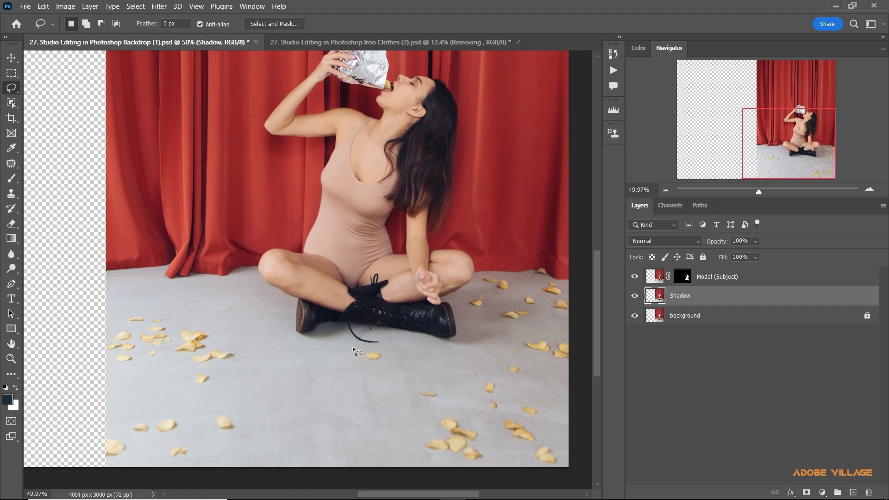
Lasso a loop around the crossed legs and boots on the floor.
drag(318, 348, 348, 340)
mouse_move(385, 351)
mouse_down()
mouse_move(476, 351)
mouse_move(578, 323)
mouse_move(586, 295)
mouse_move(575, 279)
mouse_move(499, 253)
mouse_up()
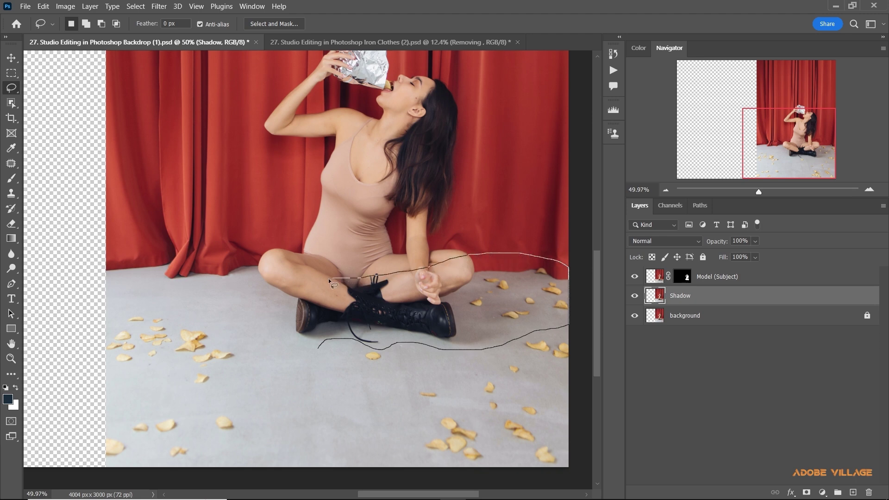
mouse_move(259, 308)
mouse_down()
mouse_move(274, 345)
mouse_move(314, 354)
mouse_move(320, 347)
mouse_up()
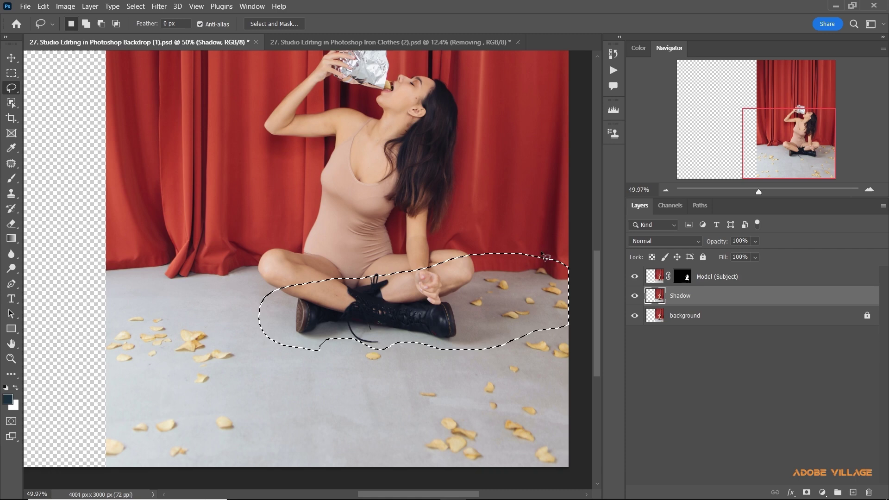
Subtract the red curtain from the selection and mask the Shadow layer to it.
key(alt)
mouse_move(562, 241)
mouse_down()
mouse_move(575, 262)
mouse_move(569, 284)
mouse_up()
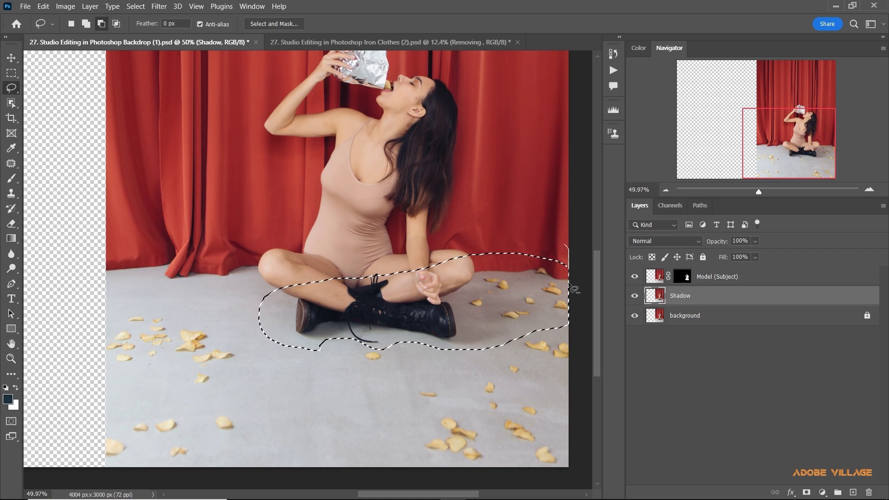
mouse_move(504, 275)
mouse_down()
mouse_move(474, 276)
mouse_move(444, 254)
mouse_up()
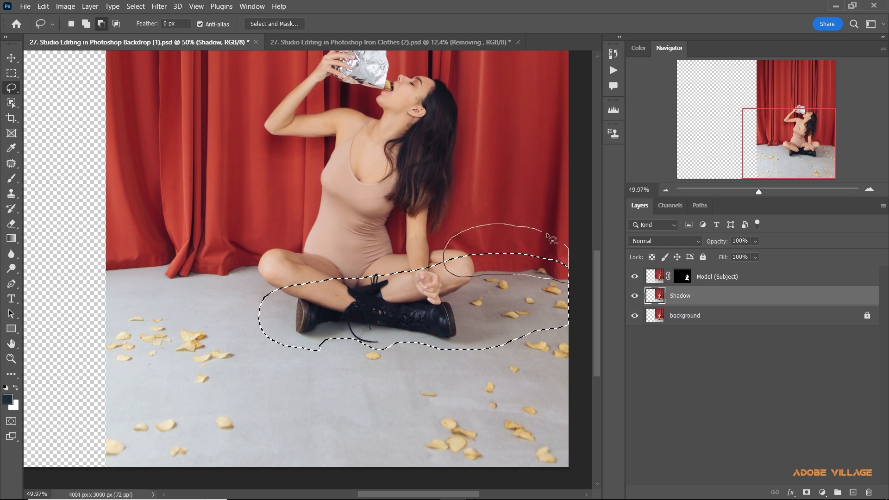
drag(548, 236, 567, 246)
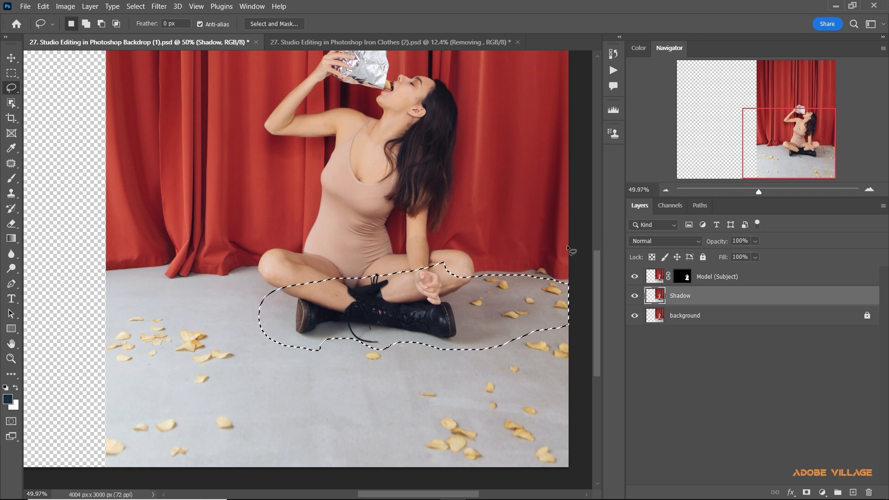
scroll(566, 245, down, 3)
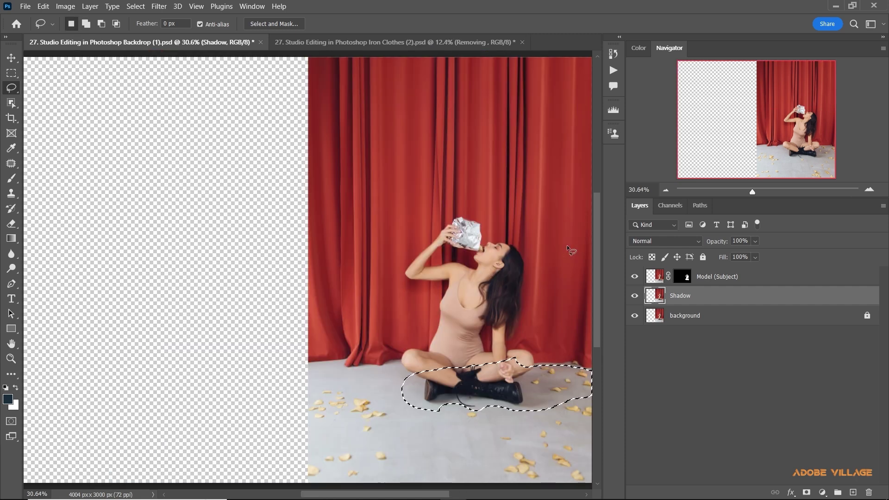
click(807, 493)
Turn all layers visible again, select the background, and add a new layer above it.
alt+click(635, 296)
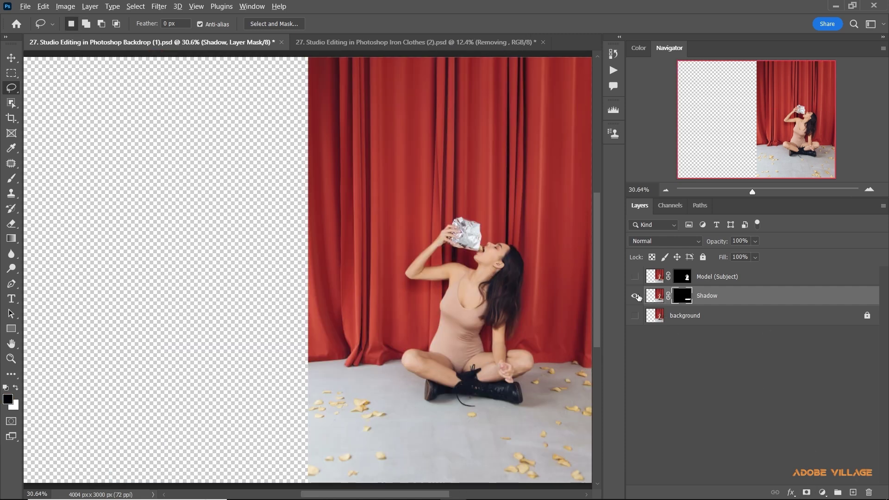
scroll(499, 392, down, 1)
scroll(459, 365, down, 1)
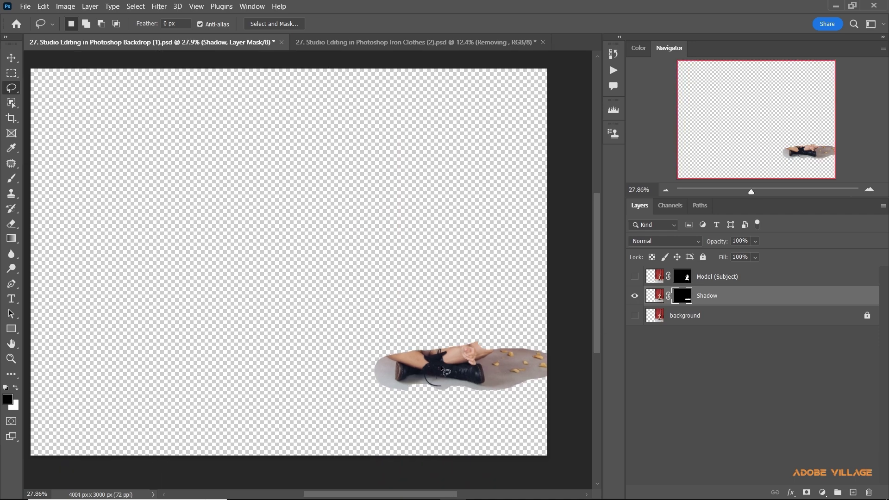
scroll(463, 358, down, 1)
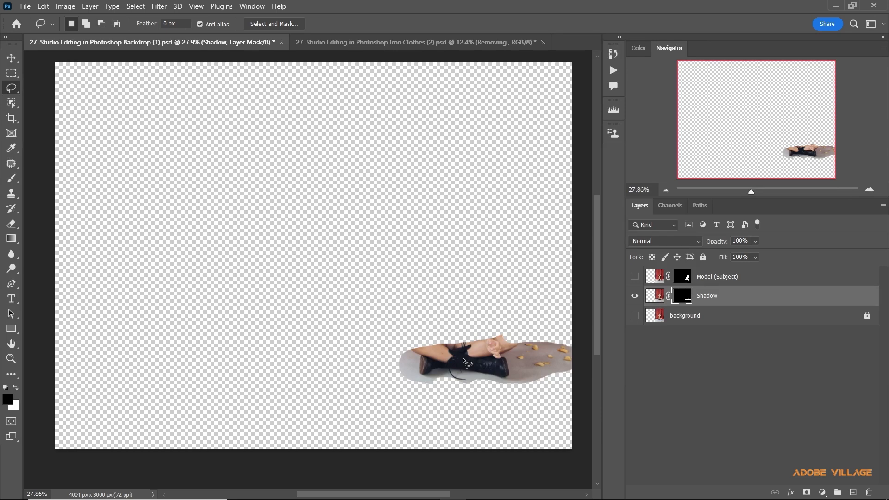
alt+click(635, 297)
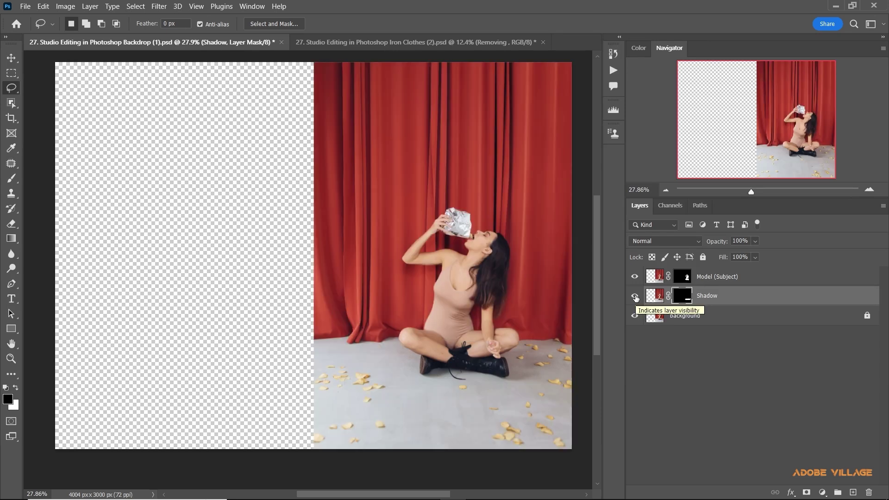
scroll(477, 283, down, 1)
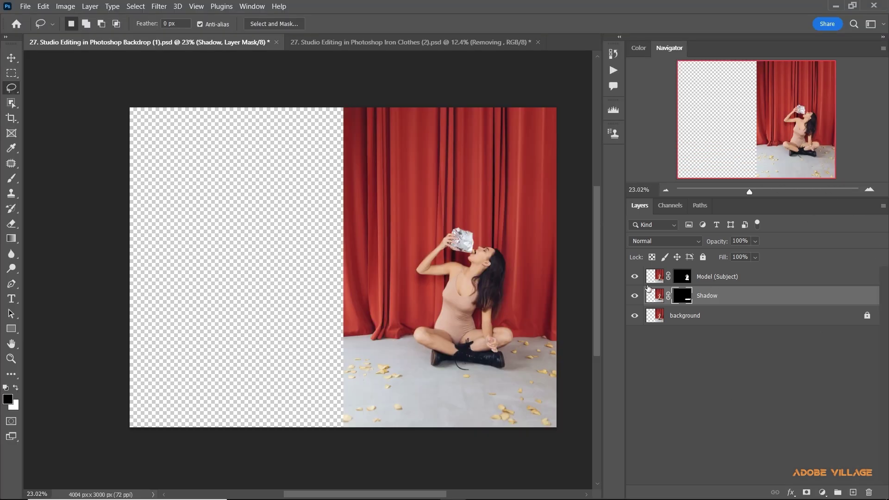
alt+click(635, 276)
alt+click(634, 277)
click(694, 316)
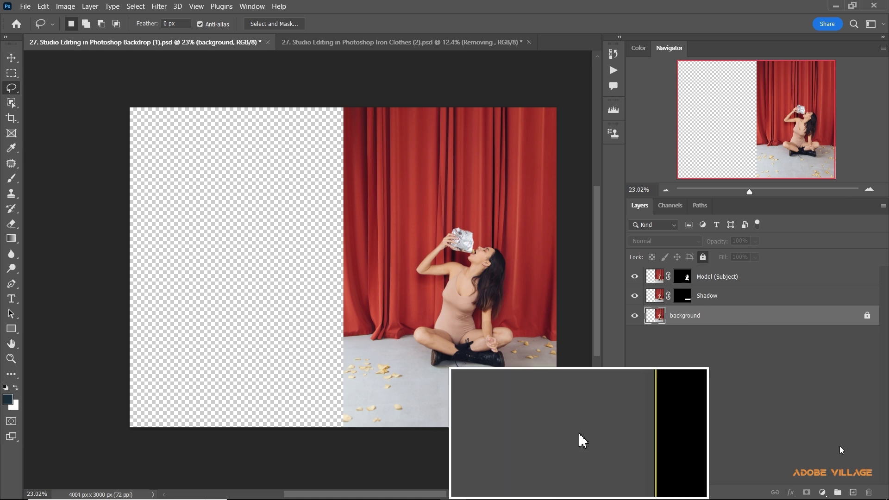
click(852, 492)
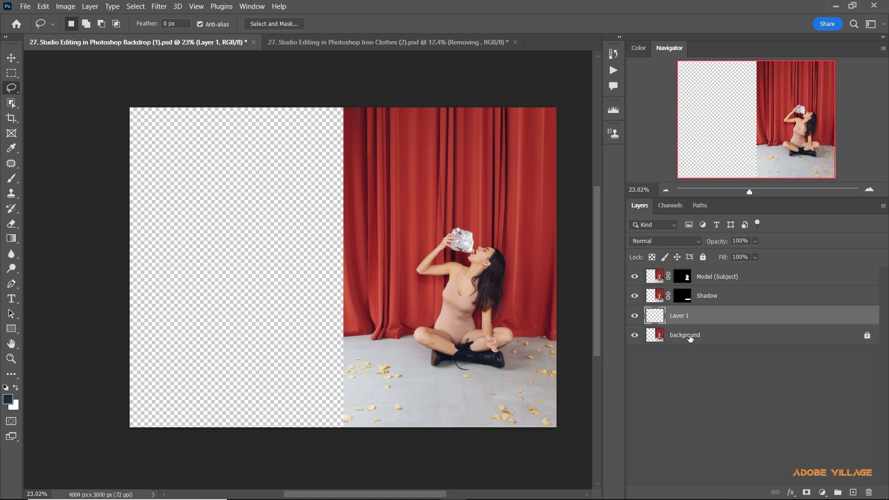
Name the new empty layer 'Backdrop' and select the Gradient tool with G.
double_click(685, 316)
key(BackSpace)
text(Backdrop)
key(Return)
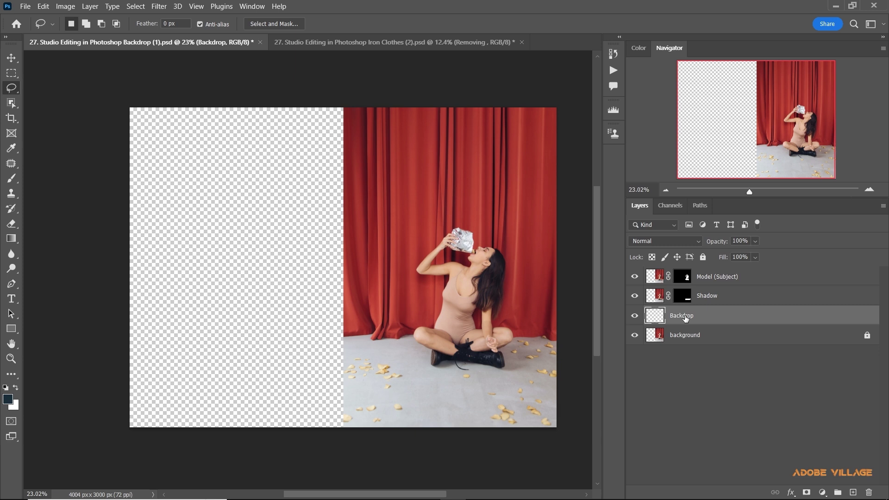
key(g)
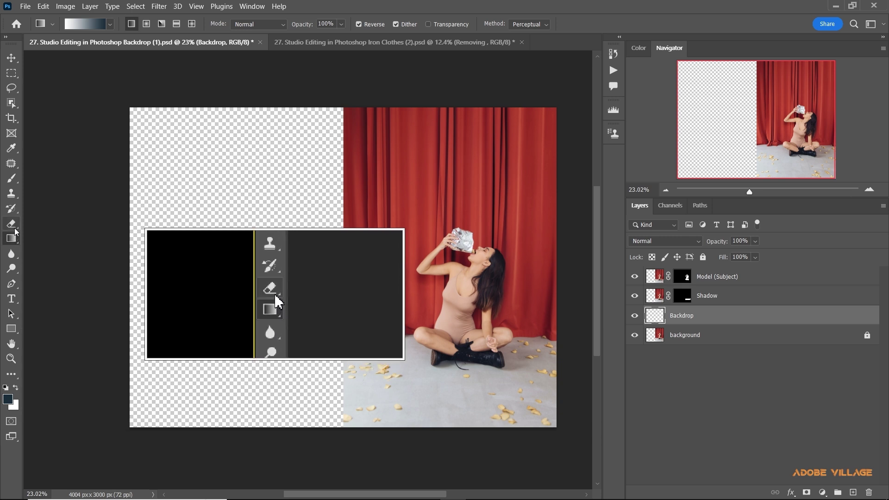
Switch to the Gradient Tool with default black and white colours.
right_click(14, 238)
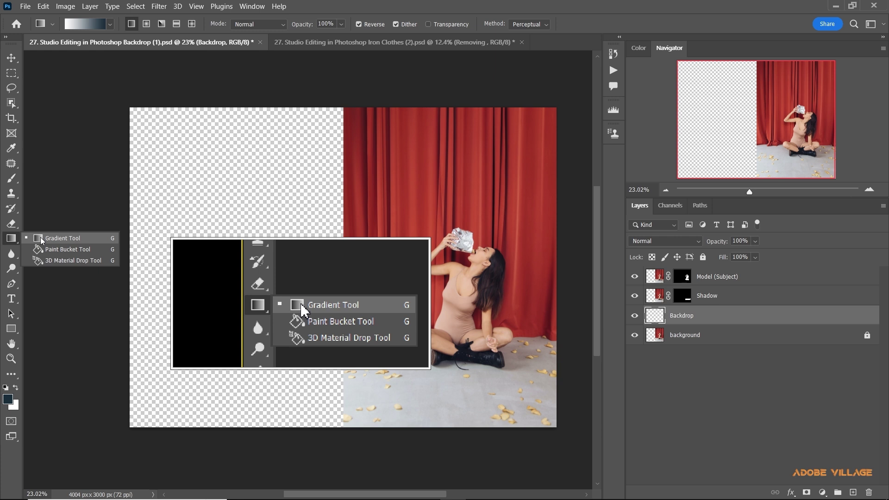
click(40, 238)
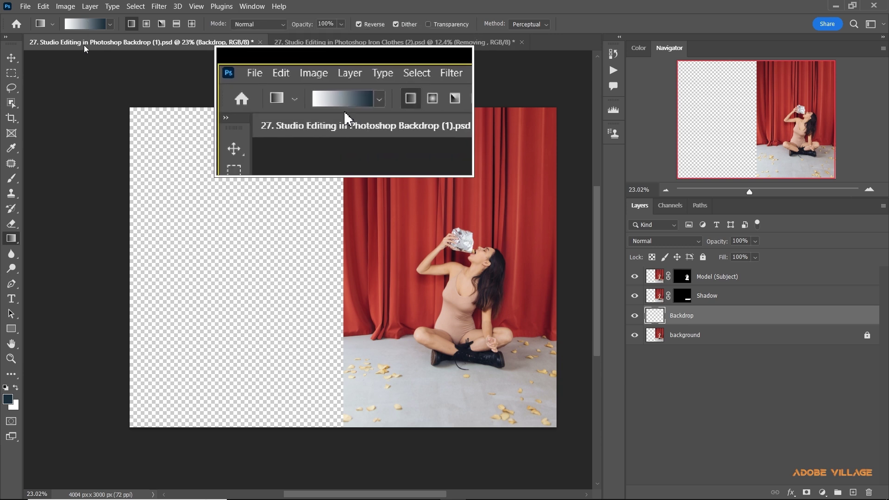
key(d)
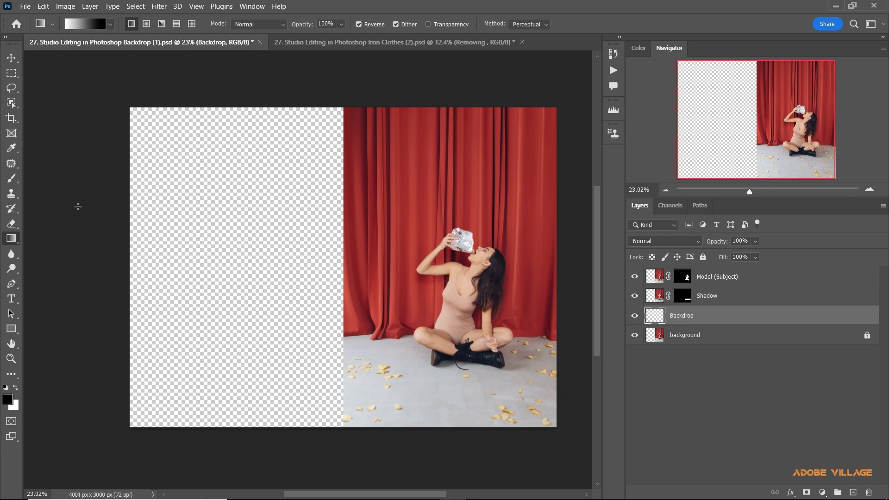
drag(163, 216, 148, 210)
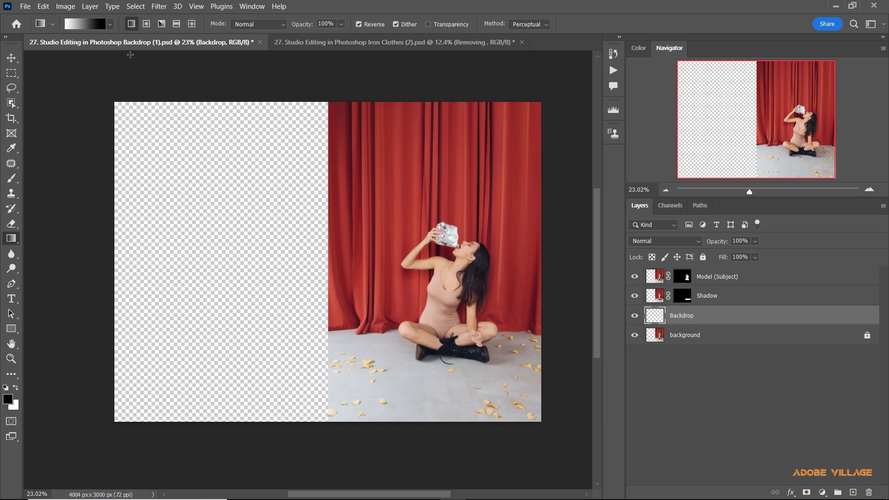
Load the Basics Foreground to Background preset and sample curtain red #c7563e for its white stop.
click(89, 28)
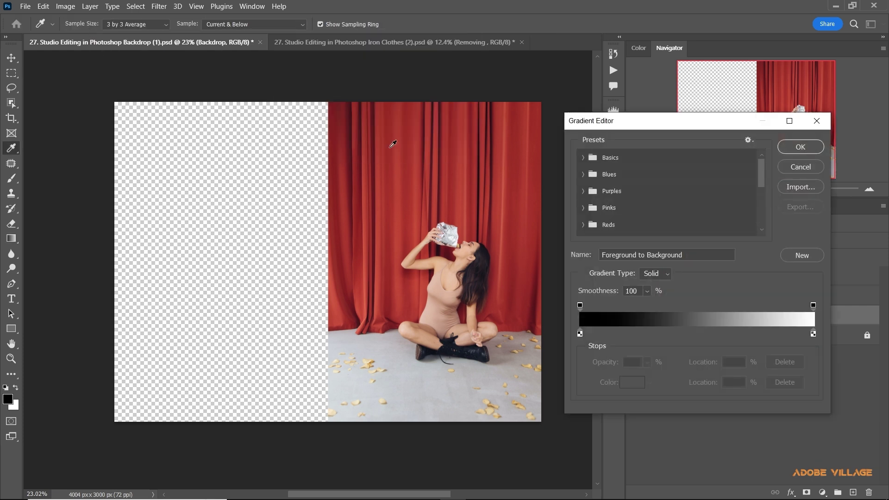
click(582, 158)
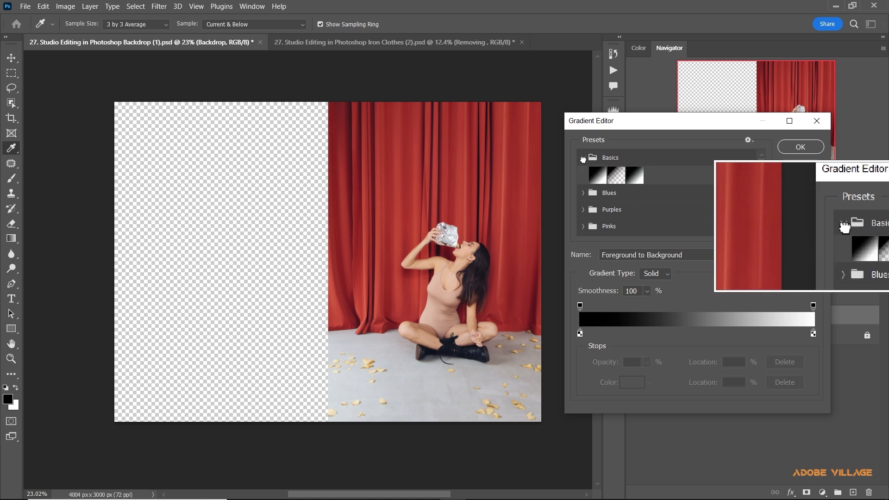
click(596, 179)
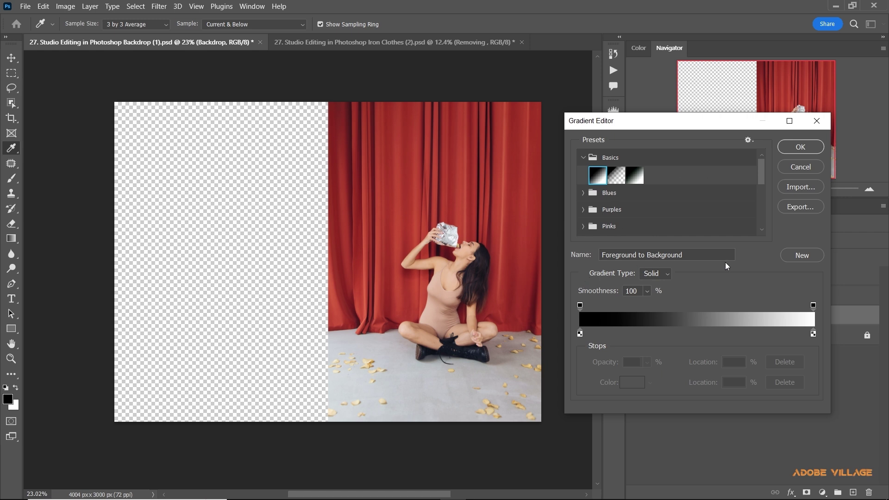
double_click(812, 333)
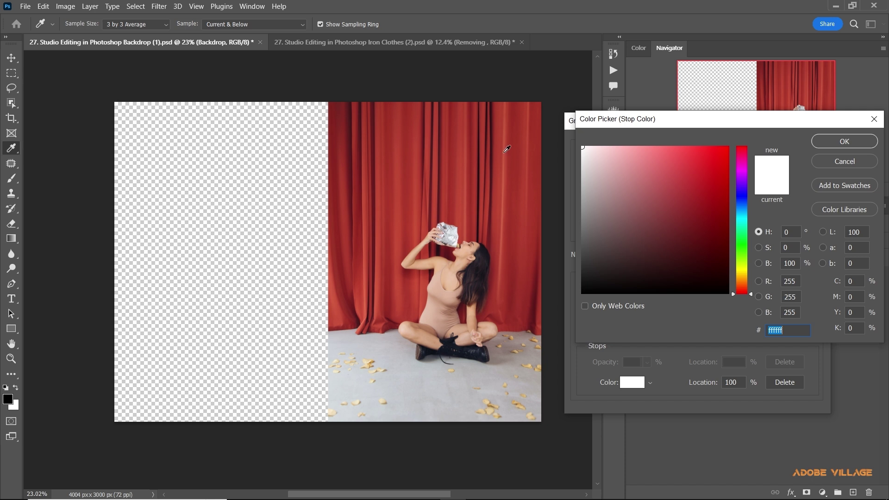
click(506, 149)
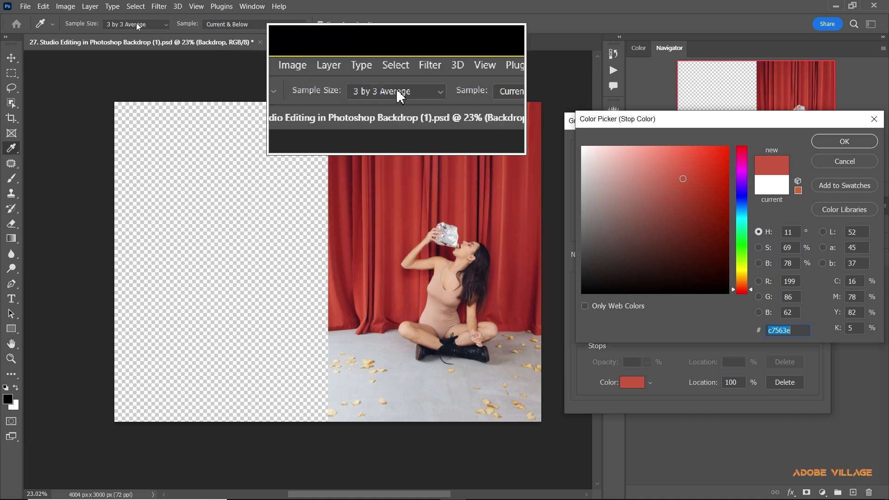
Lighten the sampled curtain red and confirm it as the gradient's light end colour.
click(137, 26)
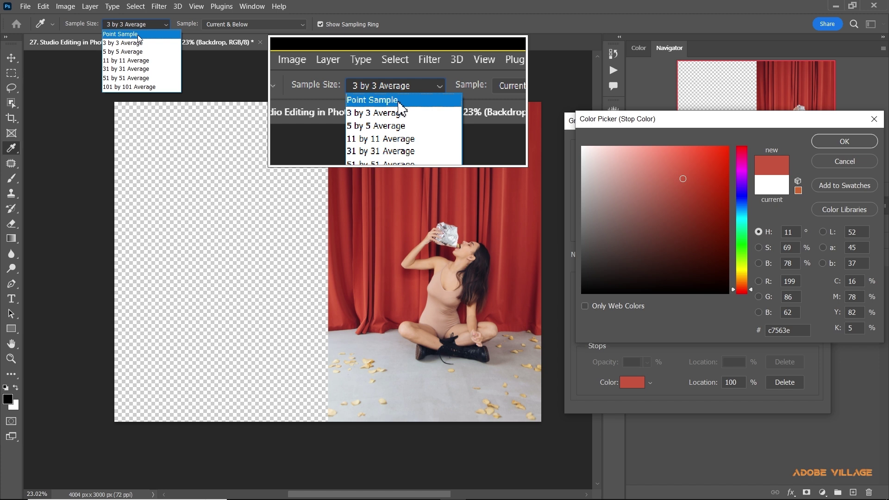
click(306, 4)
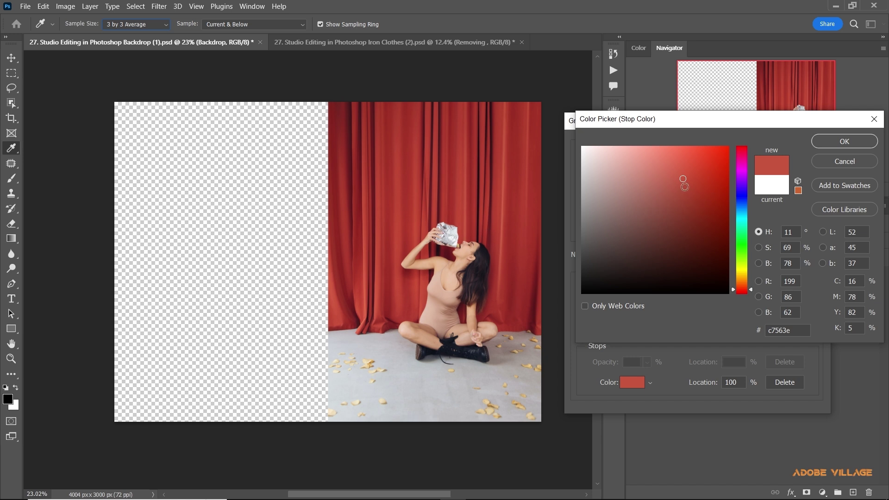
drag(684, 181, 664, 162)
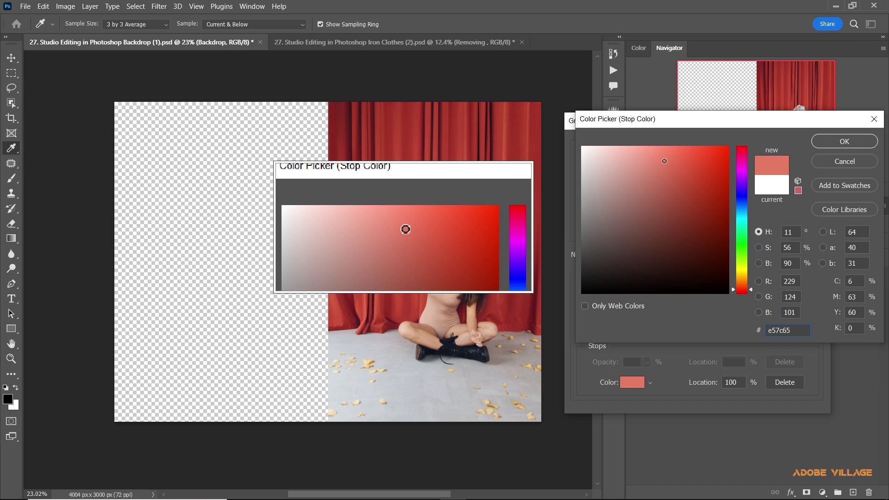
click(836, 146)
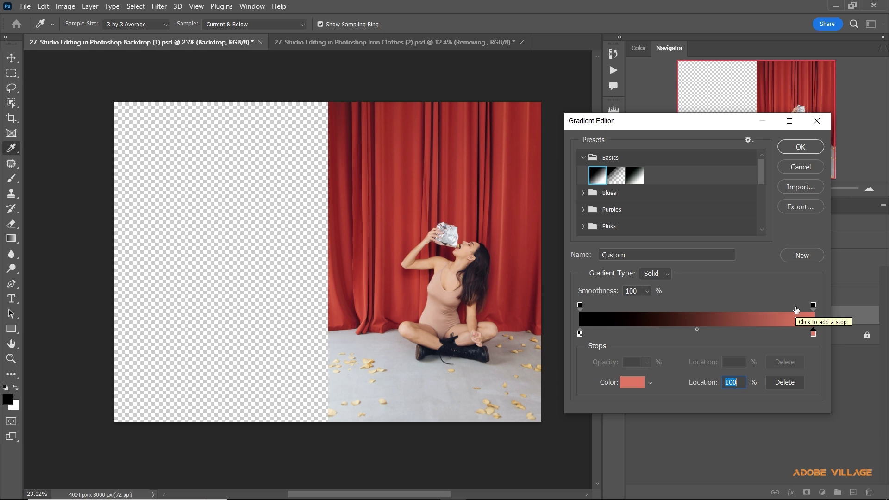
double_click(580, 333)
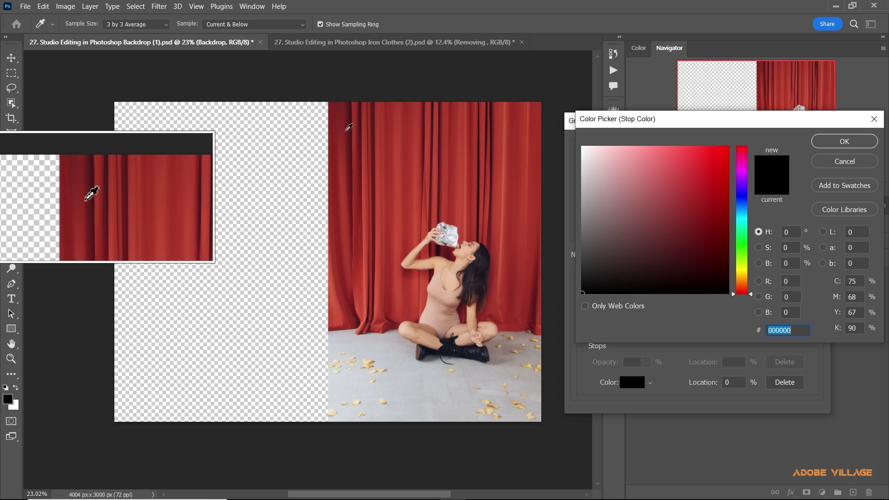
Sample dark red #882924 from a curtain fold for the left stop and accept the gradient.
click(346, 122)
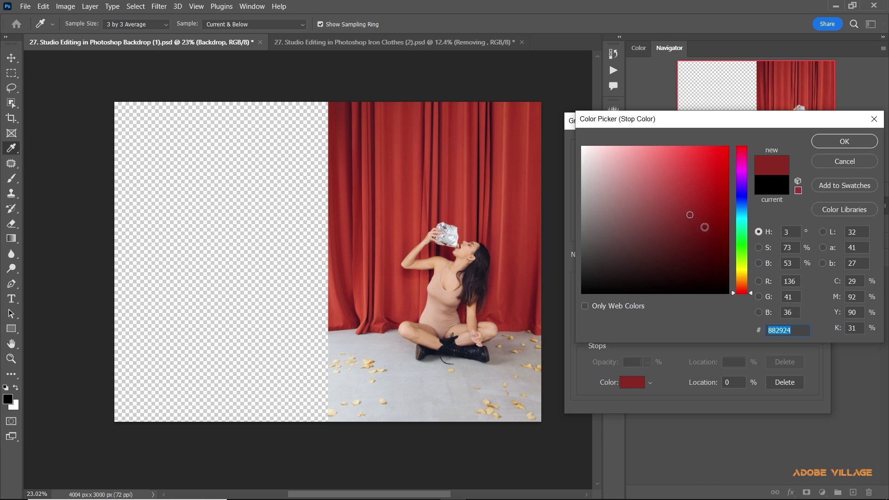
click(840, 143)
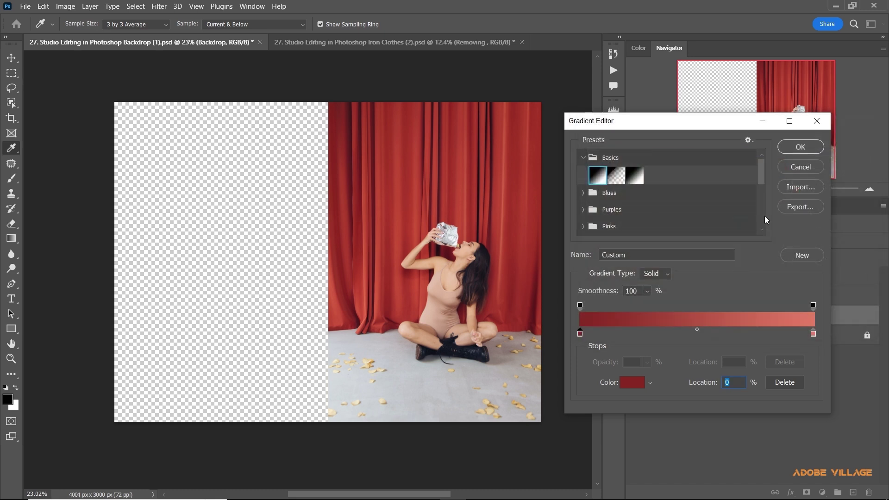
click(805, 147)
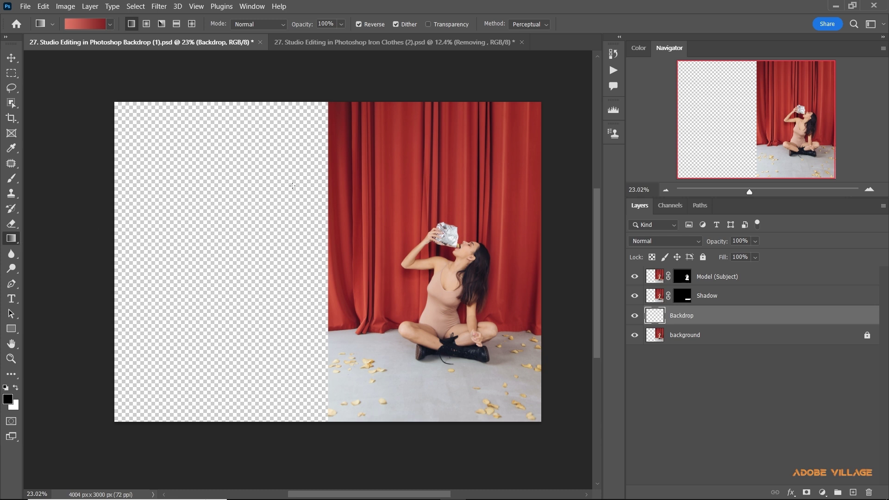
Drag a vertical gradient across the Backdrop layer, dark red at top to light red at bottom.
scroll(294, 181, down, 1)
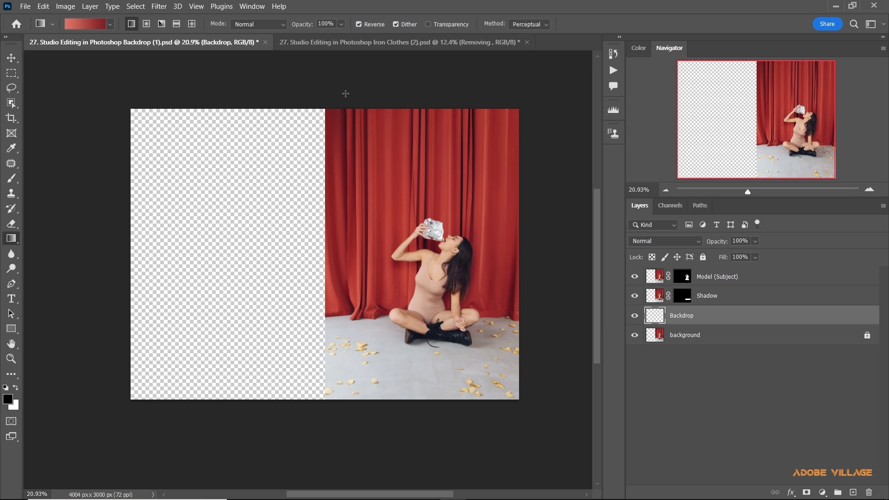
drag(331, 94, 330, 420)
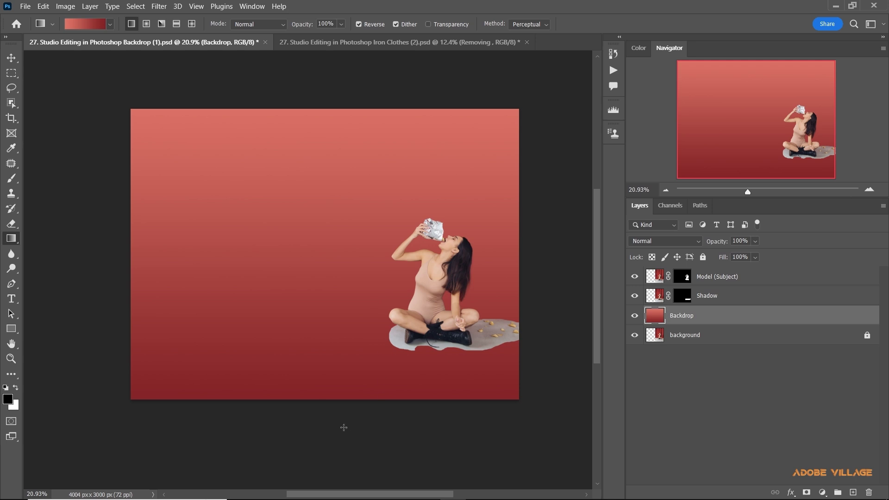
drag(343, 427, 368, 100)
drag(368, 100, 367, 99)
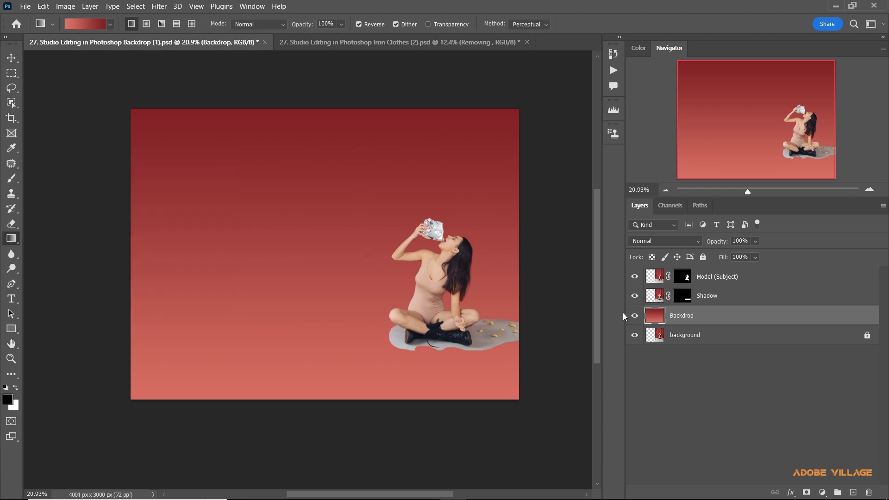
alt+click(635, 334)
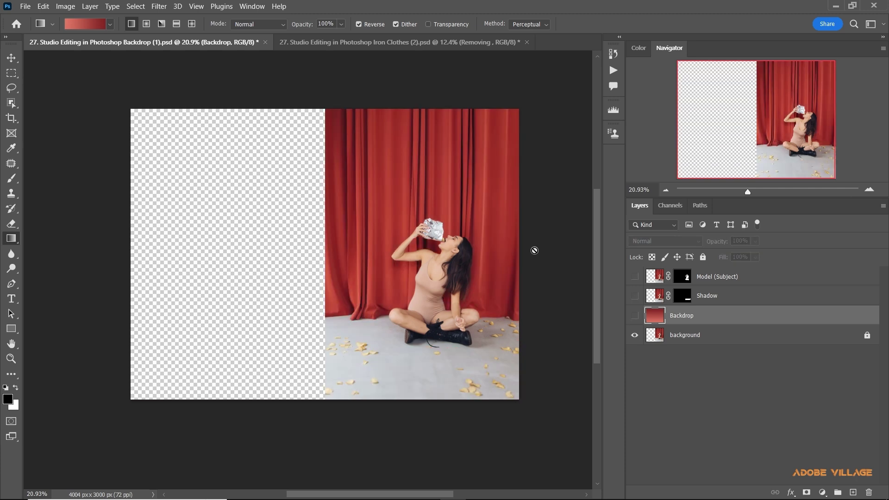
click(634, 315)
click(635, 295)
click(634, 276)
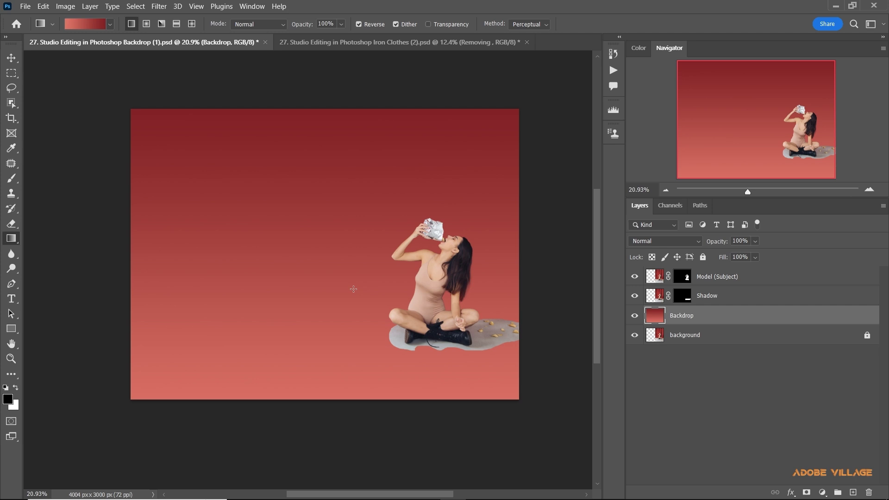
alt+scroll(353, 289, up, 1)
scroll(348, 300, up, 1)
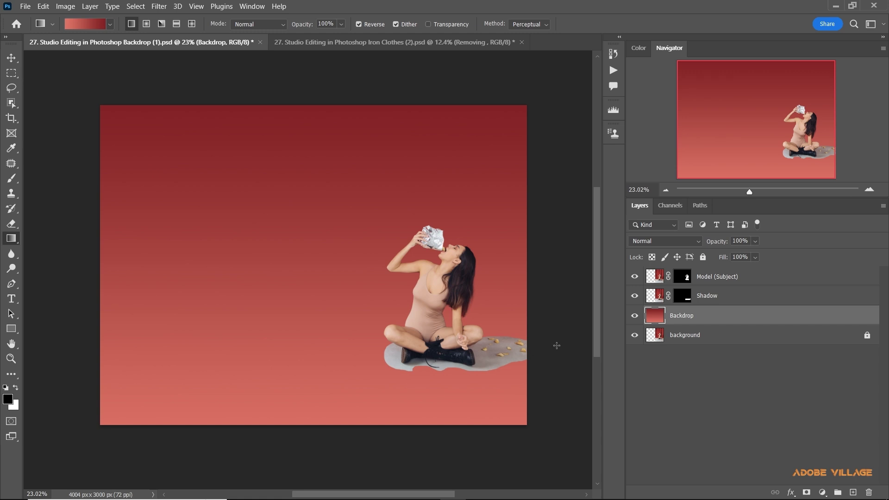
click(658, 297)
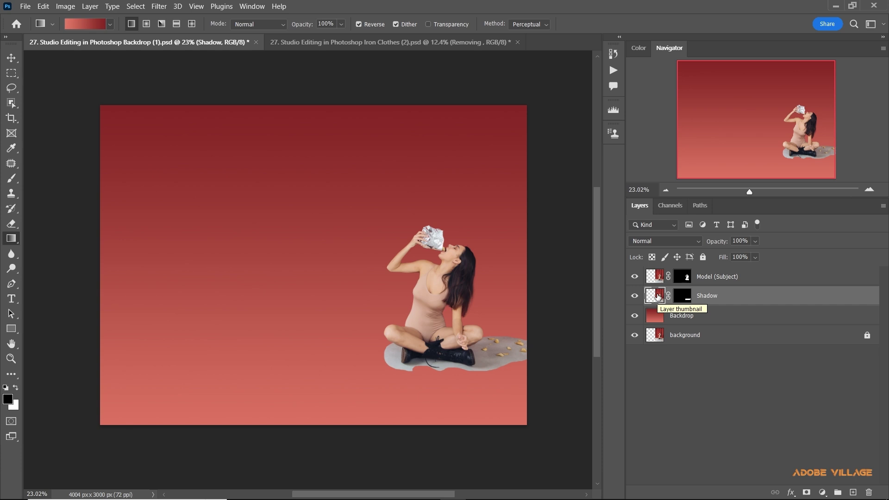
Set the Shadow layer to Multiply, zoom in on it, and desaturate it.
click(659, 241)
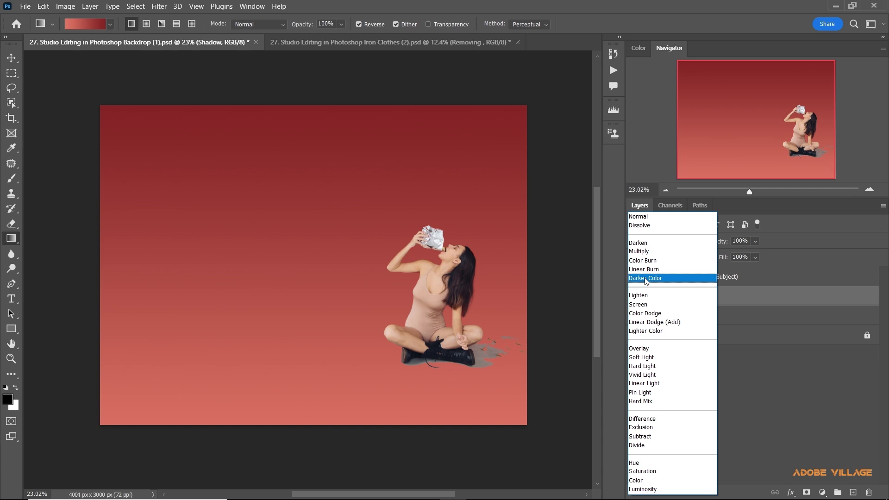
click(641, 253)
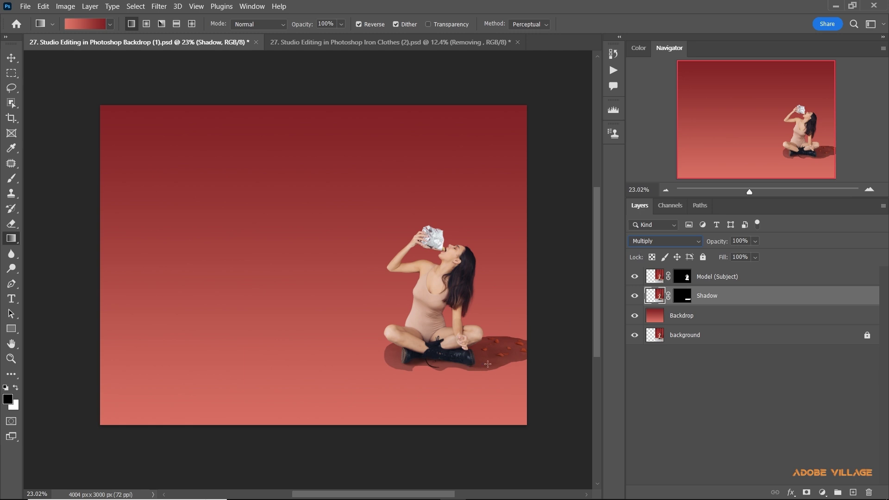
key(ctrl+plus)
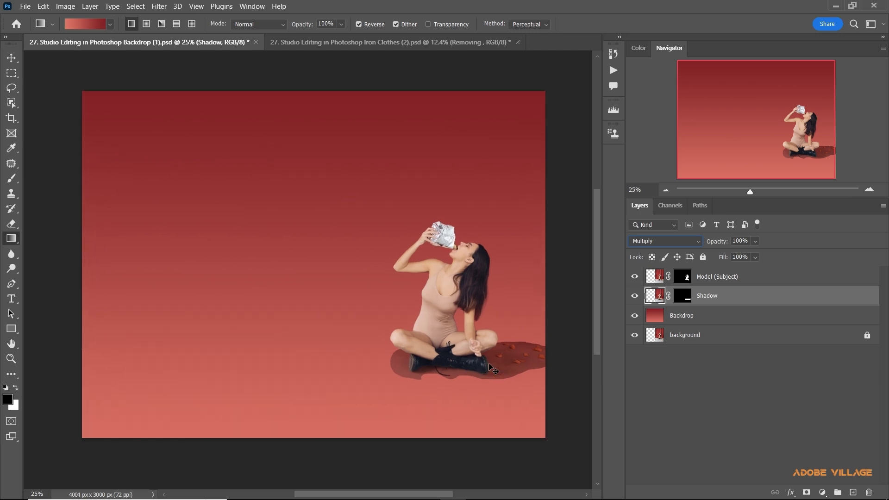
key(ctrl+plus)
mouse_move(460, 352)
mouse_down()
mouse_move(379, 343)
mouse_move(396, 347)
mouse_up()
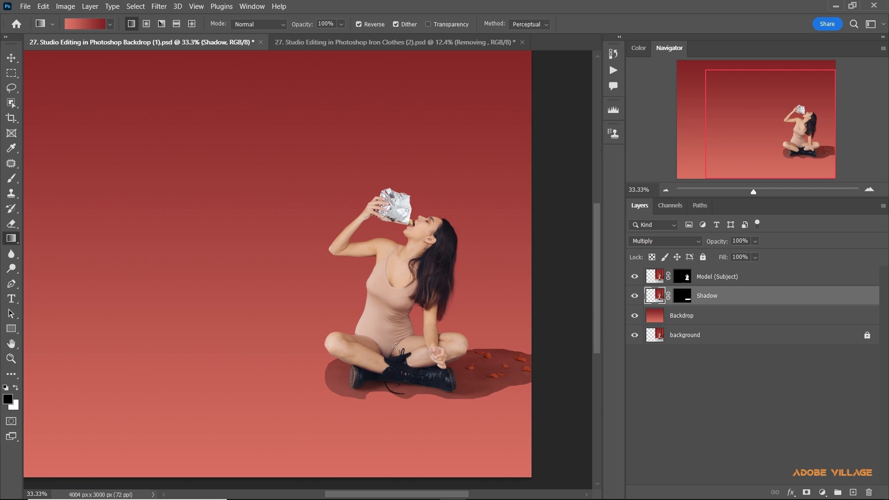
key(ctrl+shift+u)
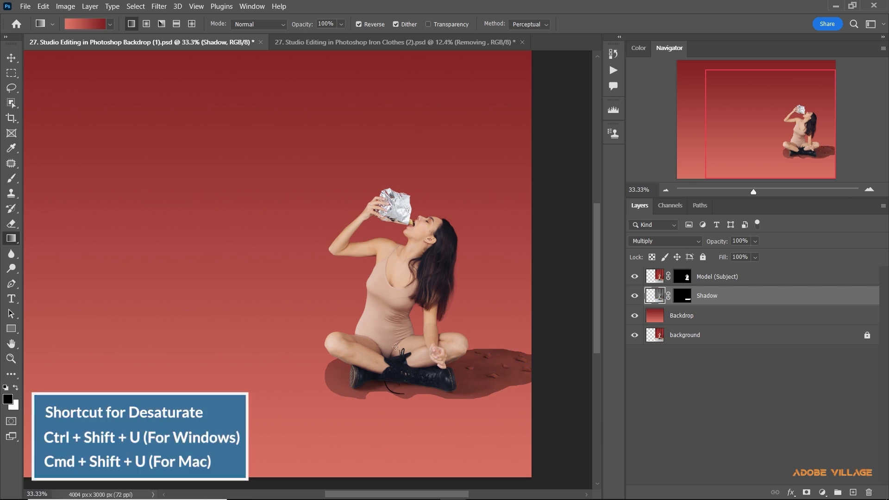
Look up Desaturate under Image > Adjustments, then fit the whole image on screen.
click(73, 10)
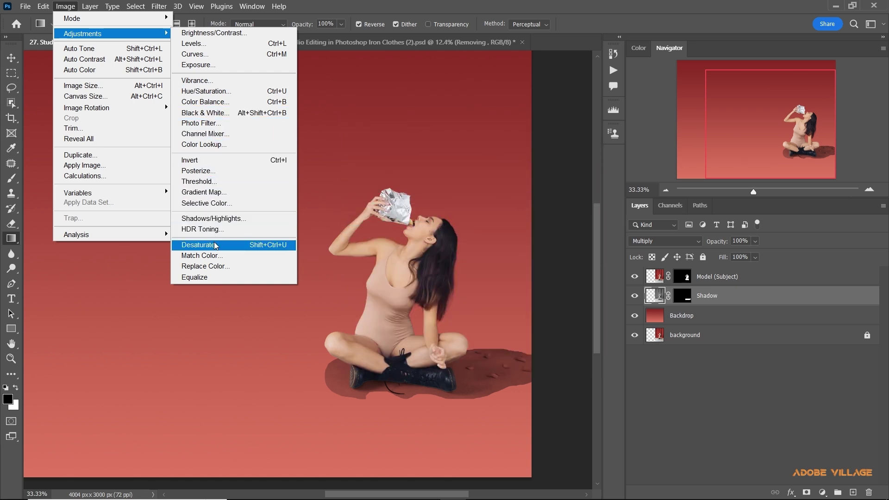
click(366, 8)
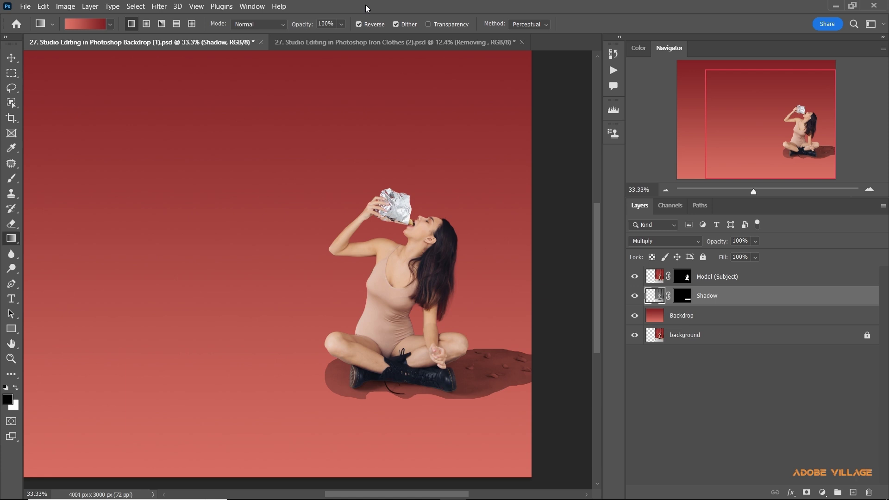
key(ctrl+0)
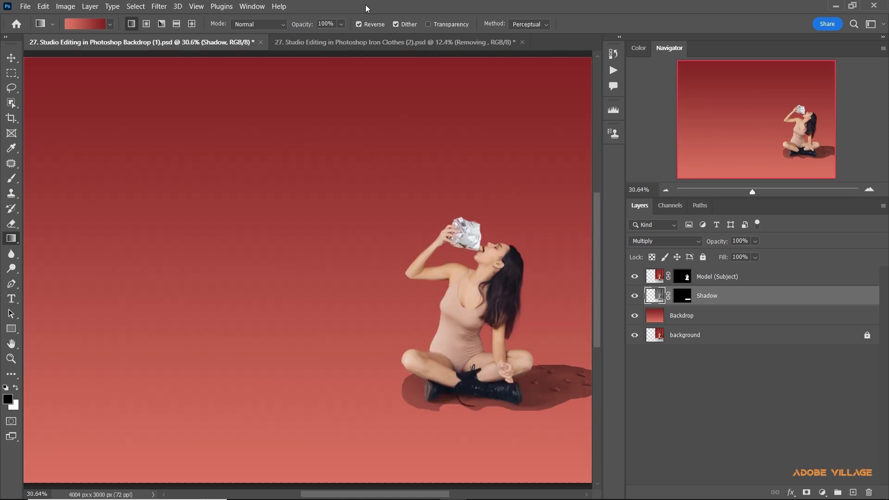
scroll(373, 139, down, 1)
scroll(376, 152, down, 1)
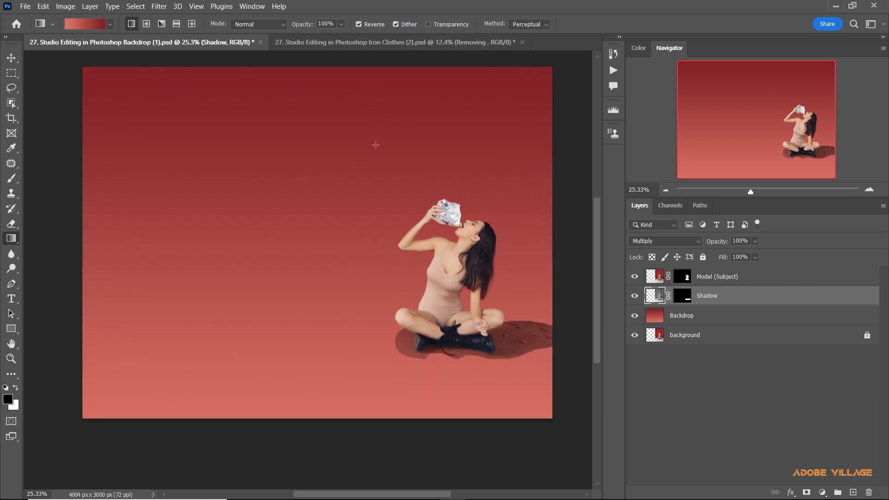
scroll(376, 157, up, 2)
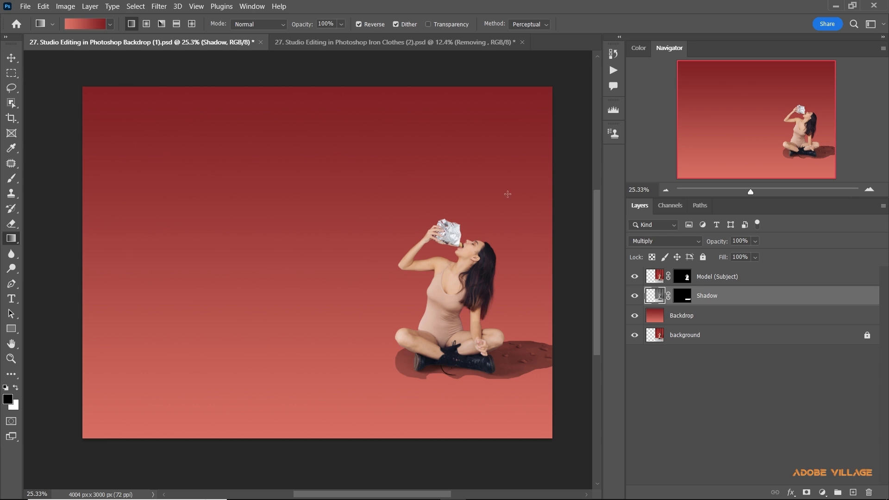
scroll(491, 234, right, 1)
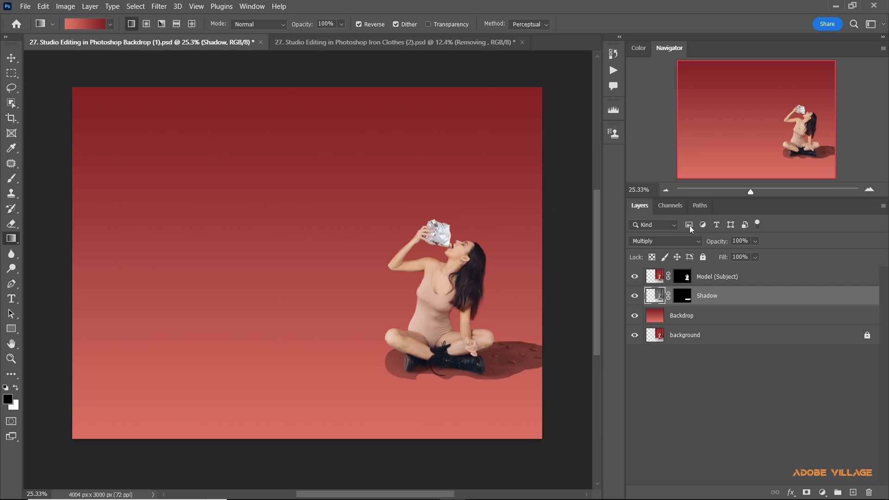
click(823, 490)
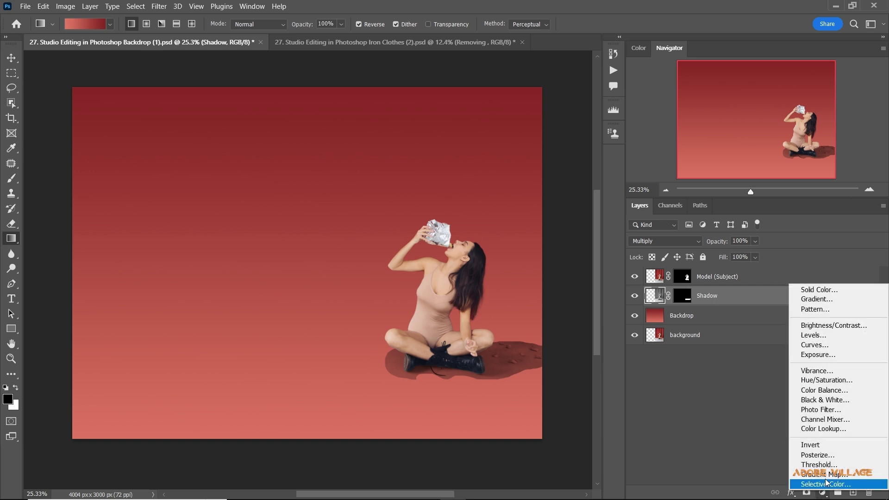
Add a Levels adjustment clipped to Shadow with white input 175 and midtones 0.85.
click(828, 339)
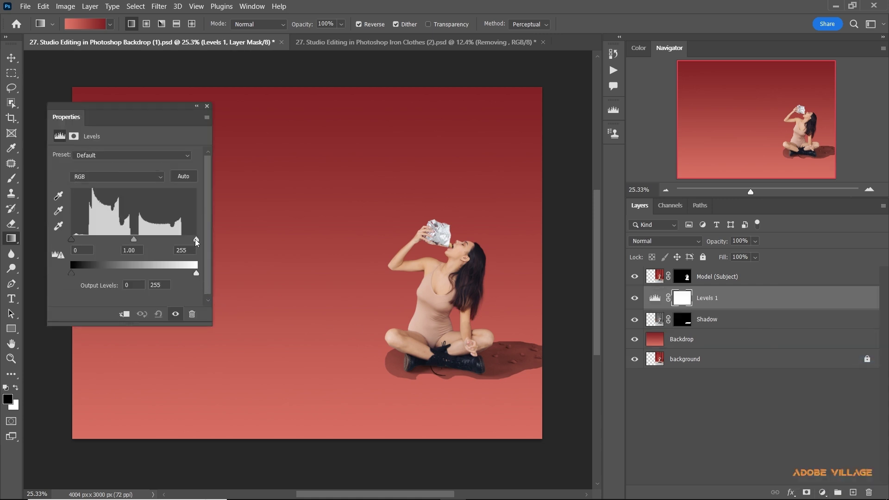
drag(197, 240, 173, 244)
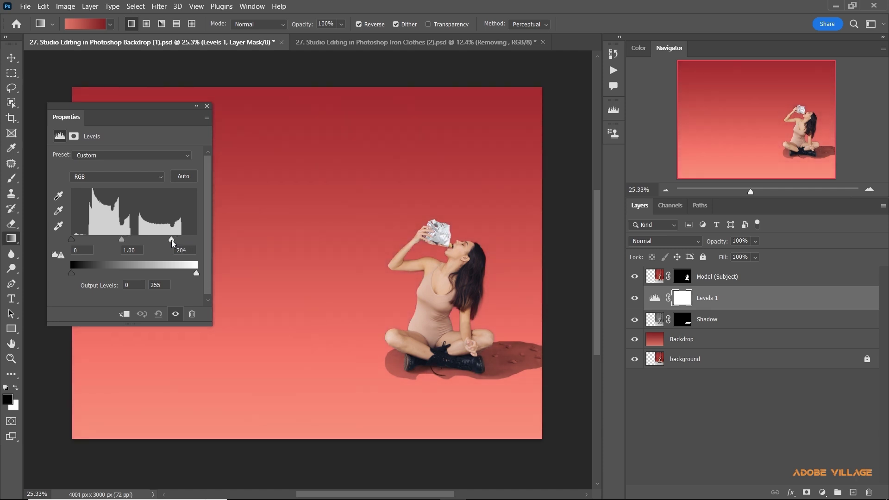
drag(172, 240, 178, 245)
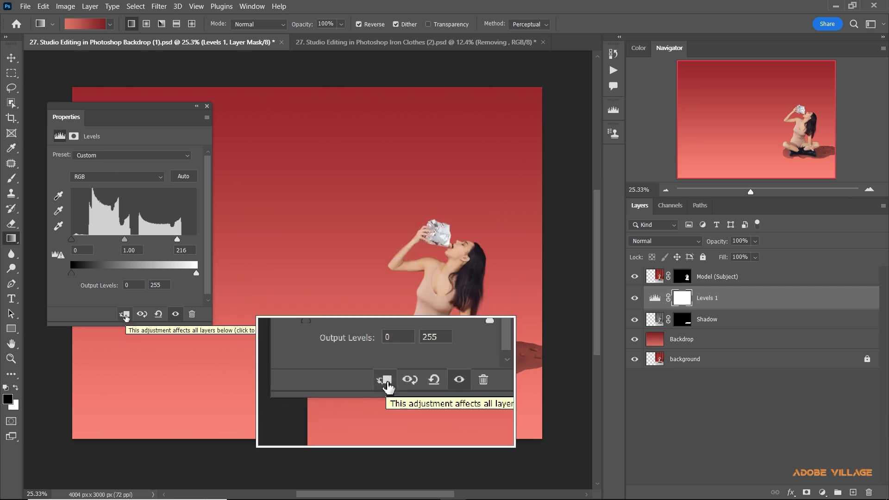
click(125, 316)
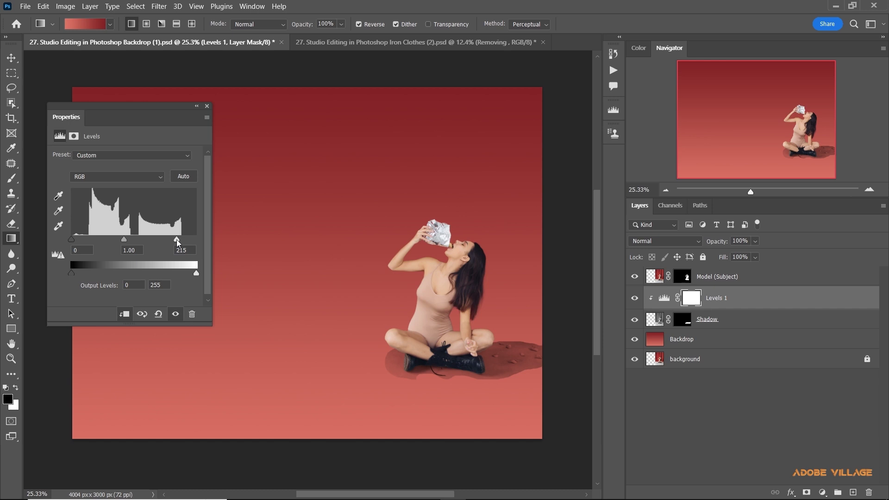
drag(177, 241, 158, 241)
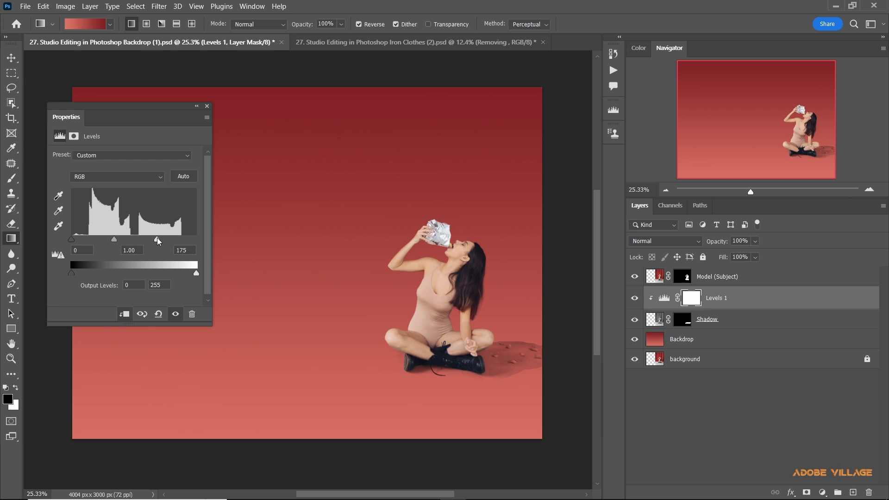
drag(115, 240, 116, 244)
drag(116, 244, 117, 245)
drag(117, 244, 119, 245)
drag(117, 244, 120, 241)
Close the Levels properties, solo the original background photo, then restore all layers.
click(207, 106)
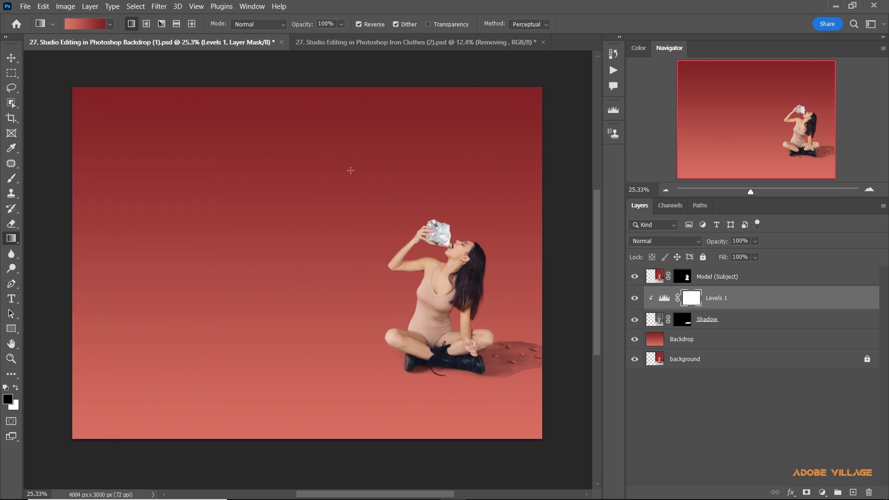
scroll(324, 250, down, 2)
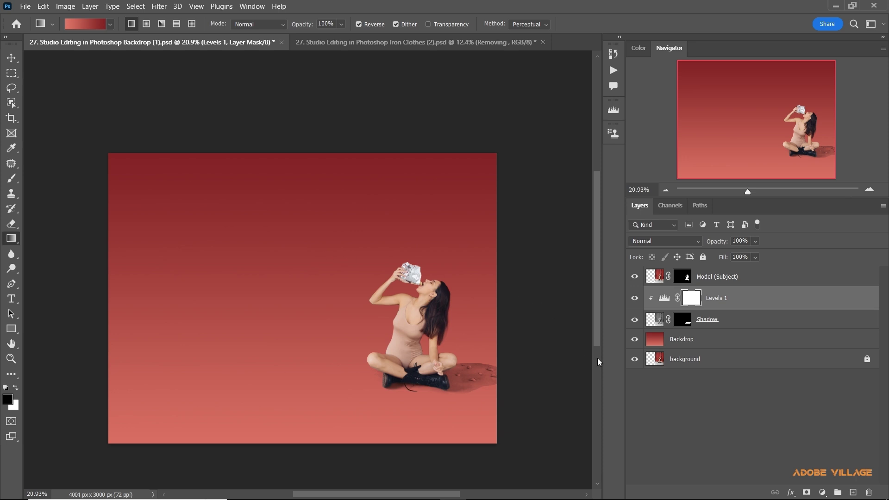
alt+click(635, 359)
scroll(436, 401, up, 1)
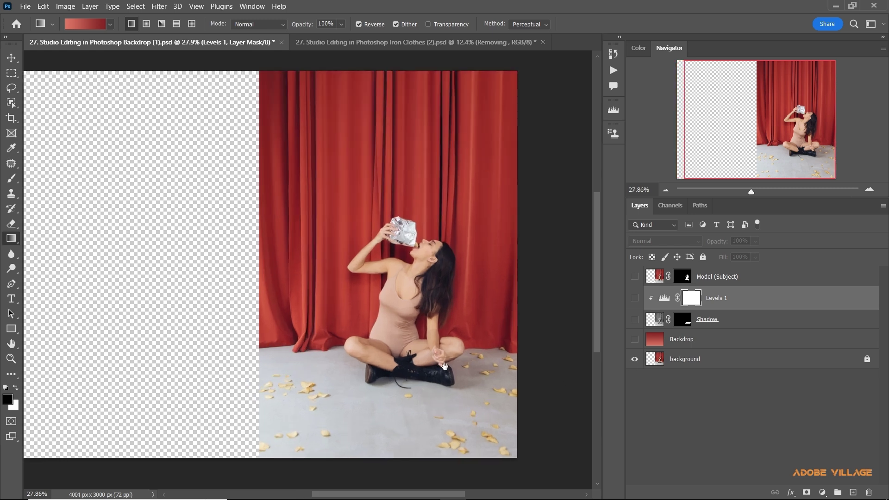
scroll(444, 368, up, 1)
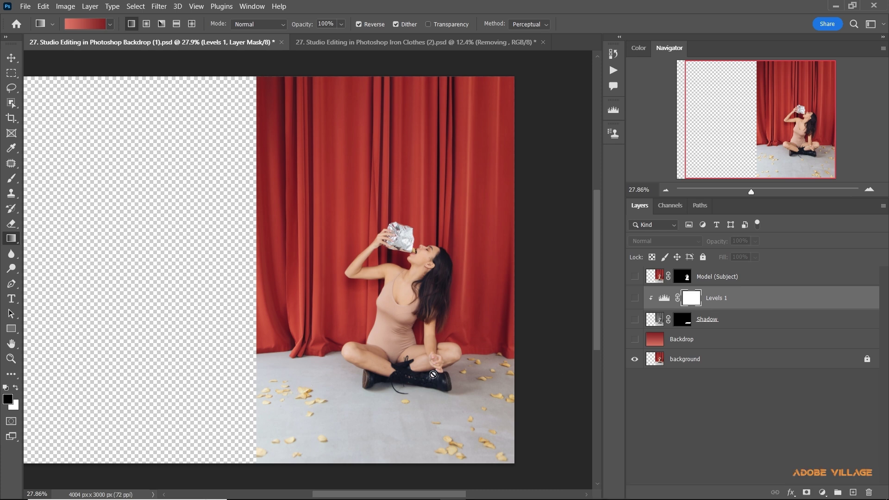
alt+click(635, 359)
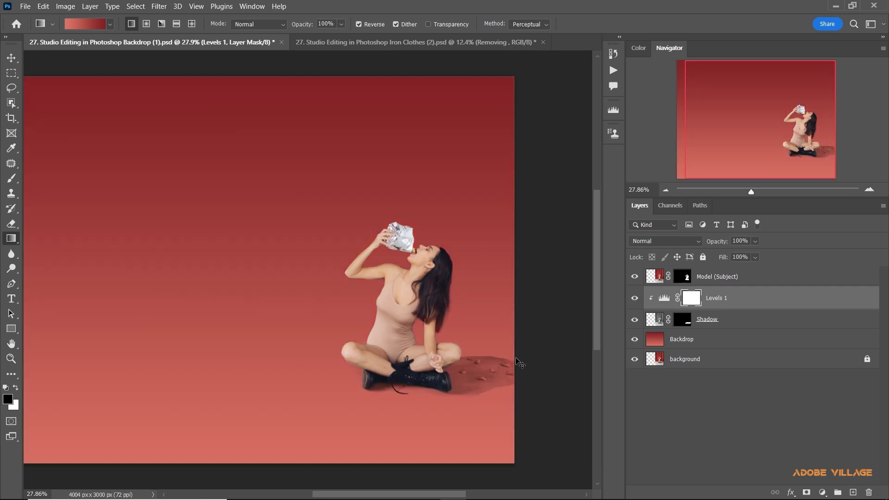
Toggle Levels 1 visibility off and on to compare the shadow adjustment.
scroll(518, 363, up, 1)
scroll(516, 358, down, 1)
scroll(472, 343, down, 2)
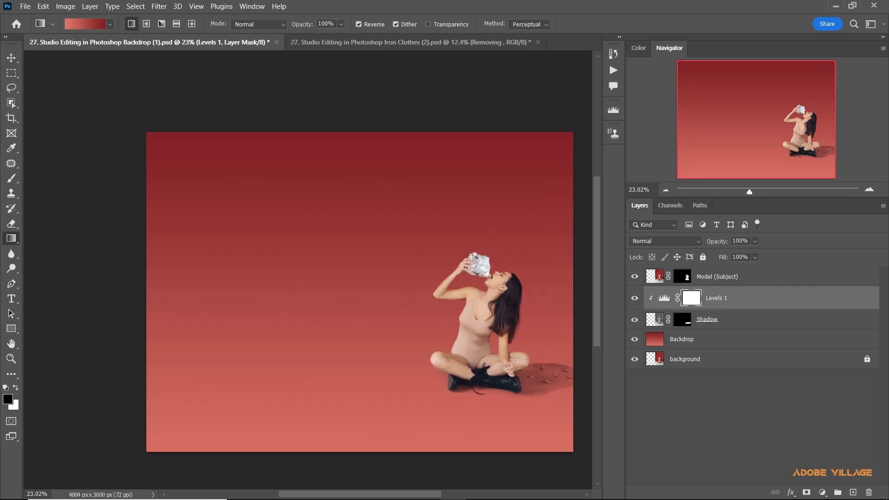
click(635, 299)
click(635, 299)
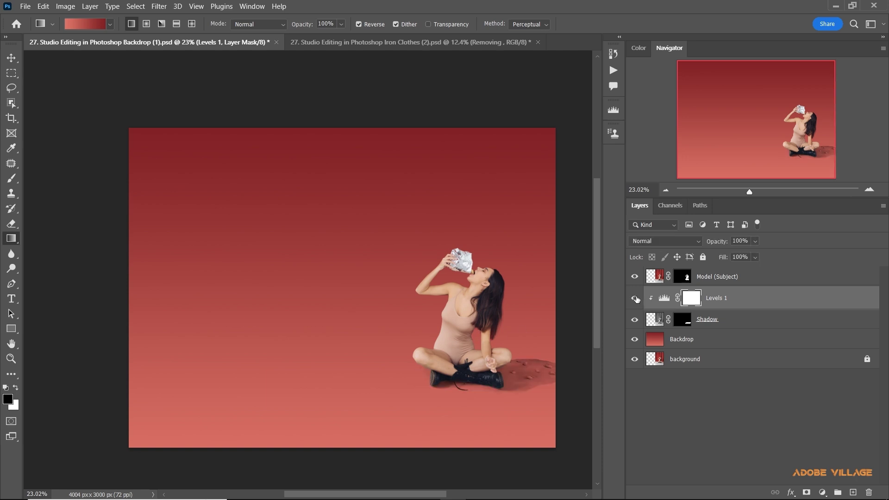
drag(464, 308, 438, 307)
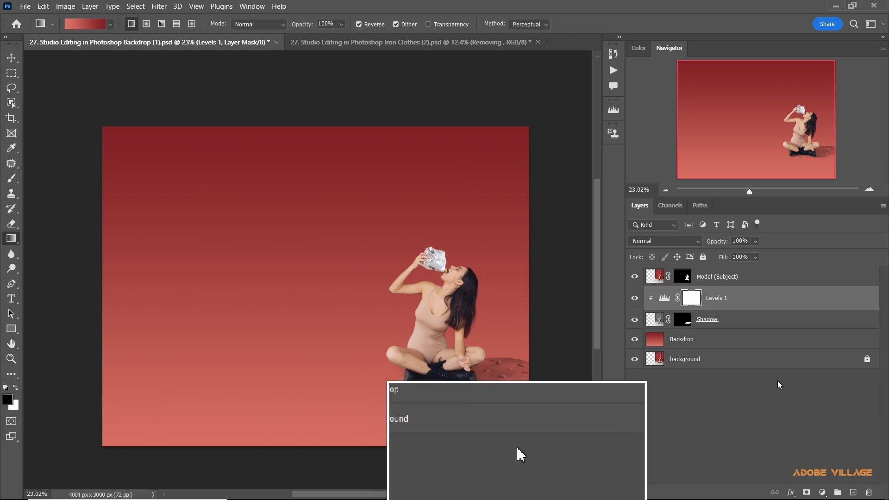
Open the Create new fill or adjustment layer menu at the bottom of the Layers panel.
click(823, 489)
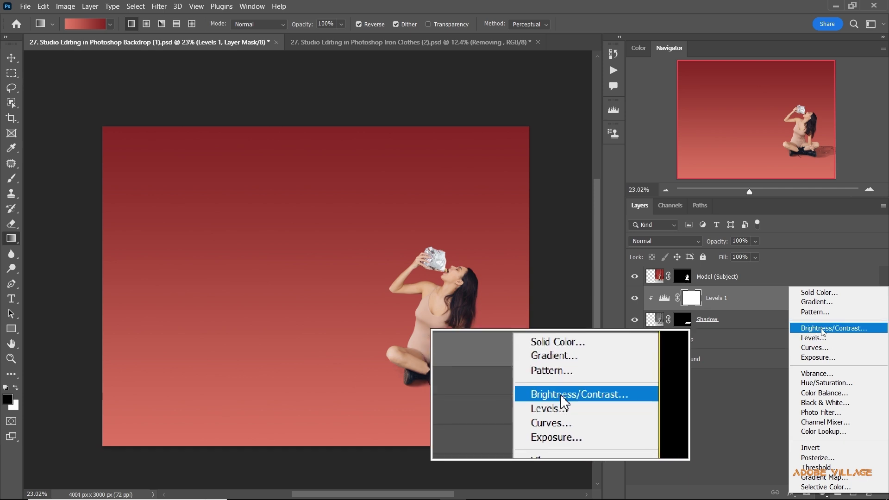
Add a Hue/Saturation adjustment clipped to the Shadow layer.
click(822, 384)
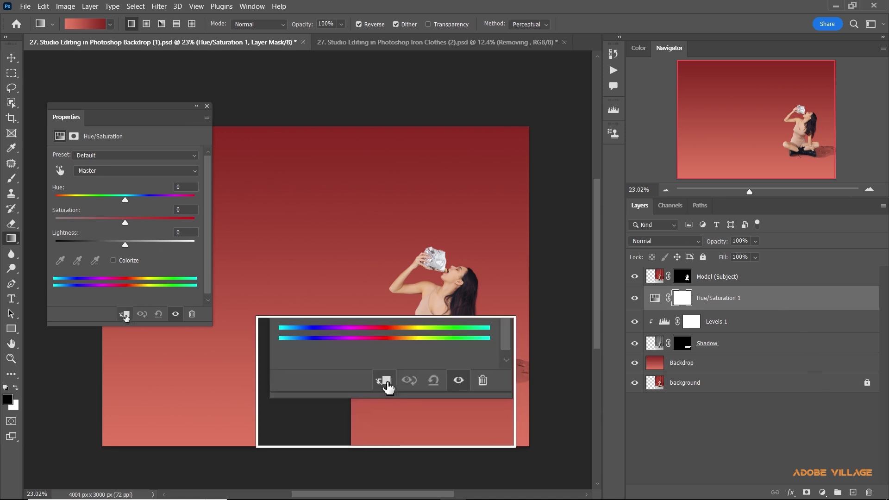
click(124, 315)
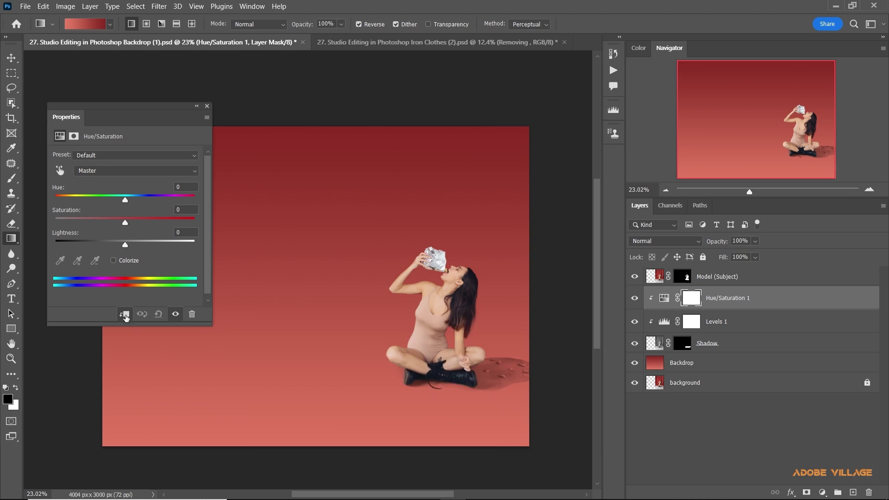
drag(125, 224, 164, 223)
drag(125, 200, 93, 200)
mouse_move(111, 111)
mouse_down()
mouse_move(167, 127)
mouse_move(237, 166)
mouse_up()
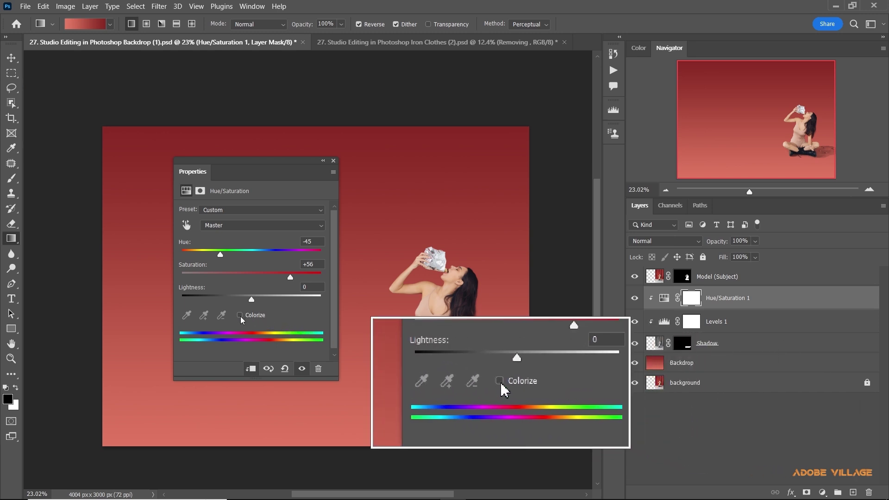
Colorize the shadow at hue 27, saturation 52, and close the properties.
click(240, 315)
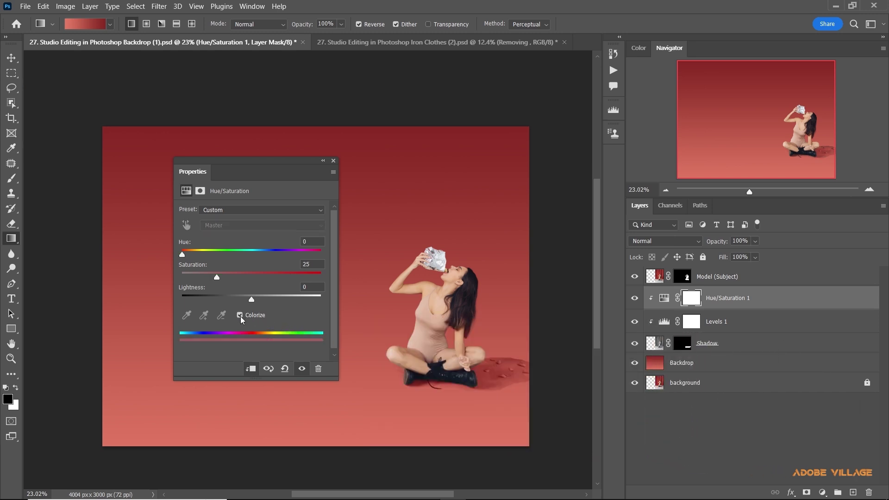
drag(221, 277, 241, 284)
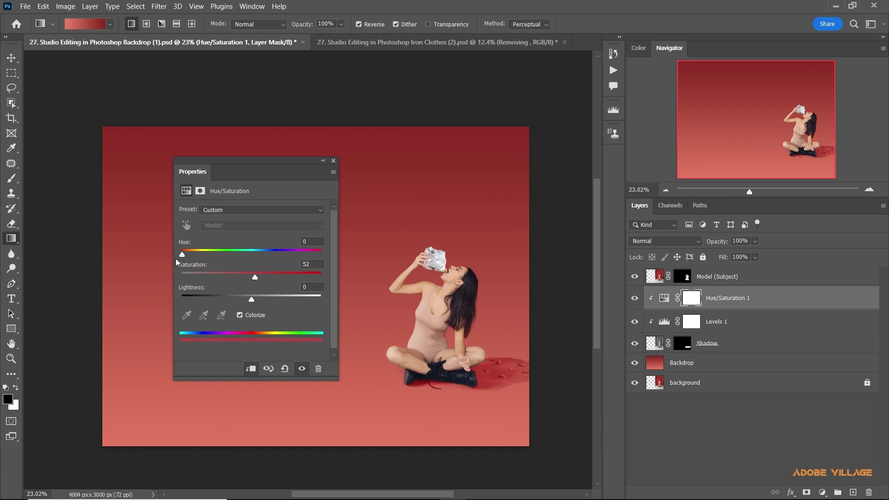
mouse_move(182, 255)
mouse_down()
mouse_move(243, 254)
mouse_move(198, 257)
mouse_up()
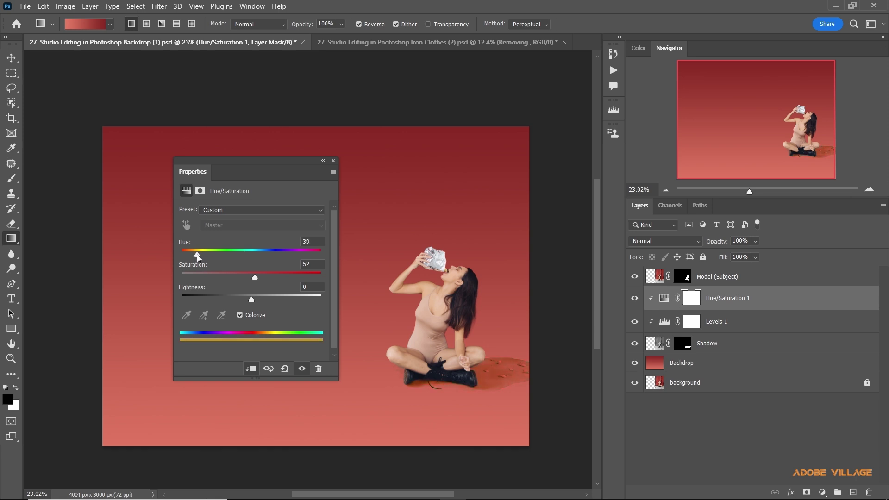
drag(197, 258, 193, 257)
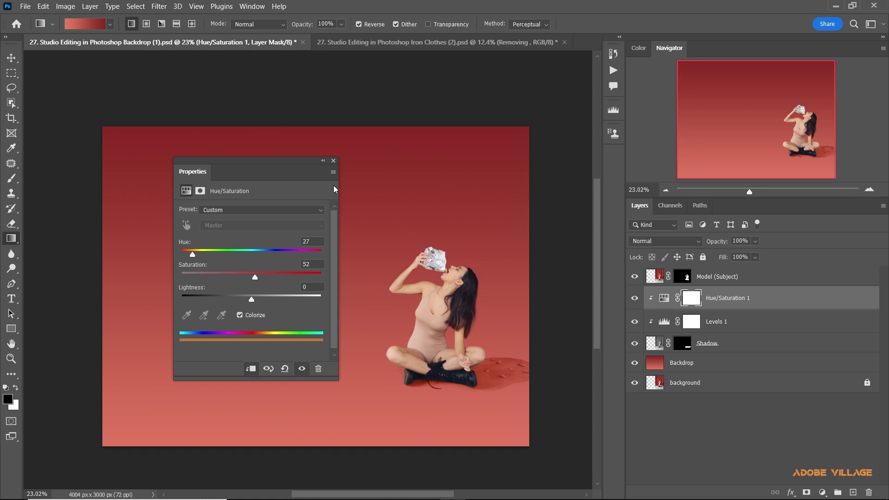
click(333, 160)
scroll(347, 237, down, 1)
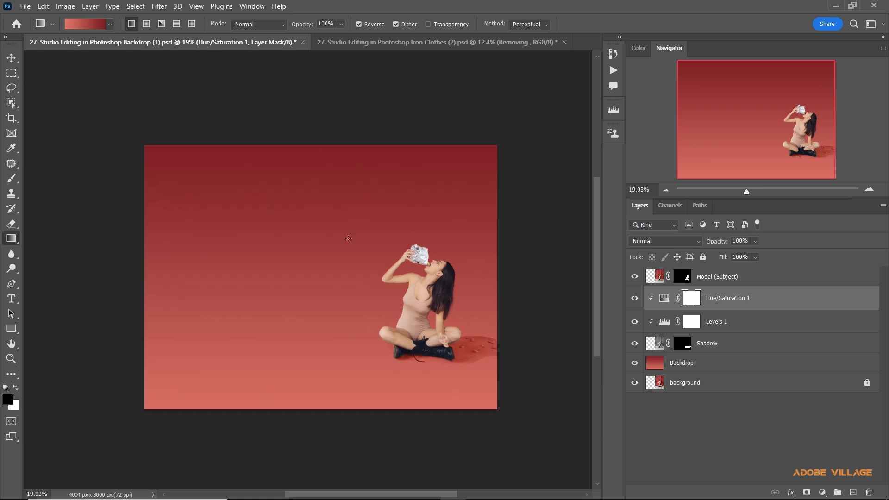
drag(354, 250, 358, 281)
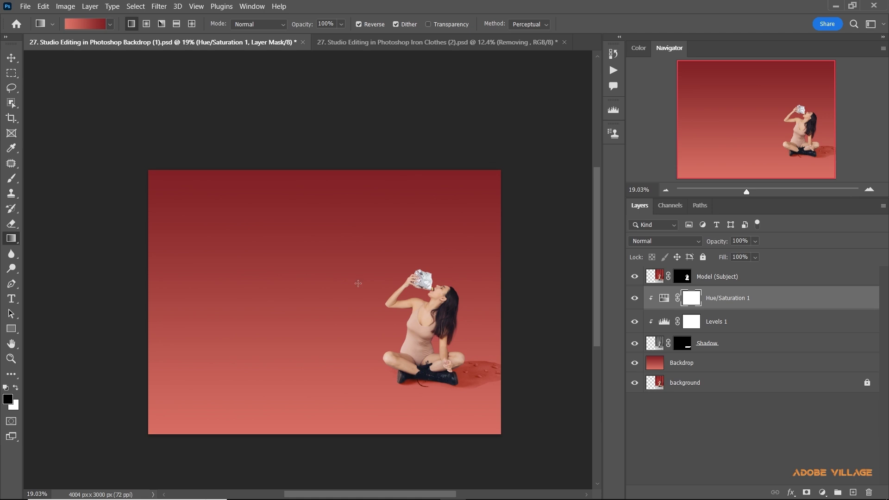
scroll(362, 333, up, 1)
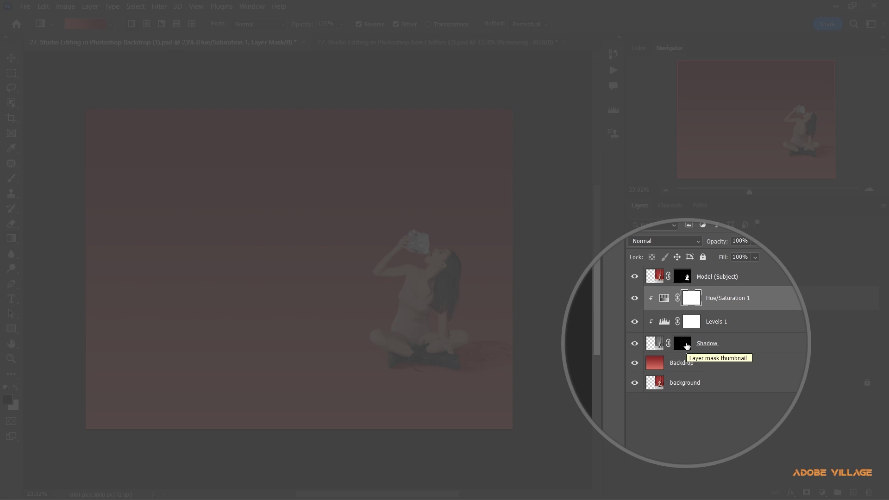
Target the Shadow layer's mask and choose the Soft Round brush.
click(681, 346)
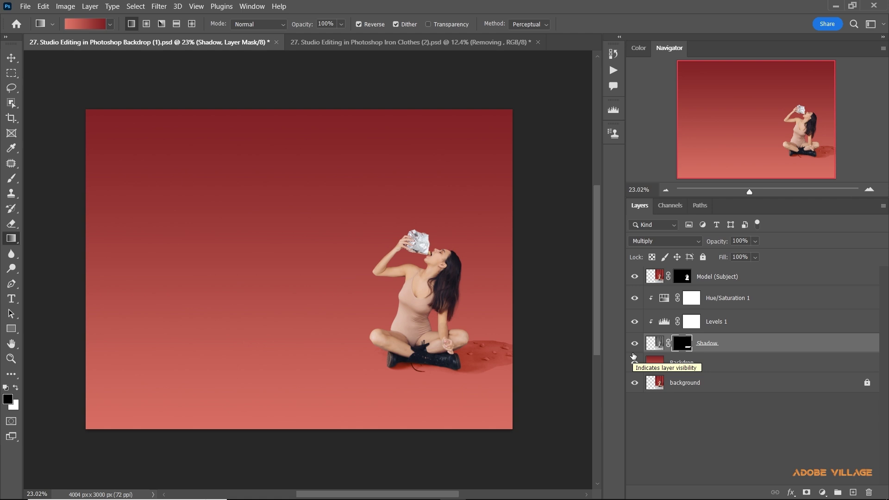
key(b)
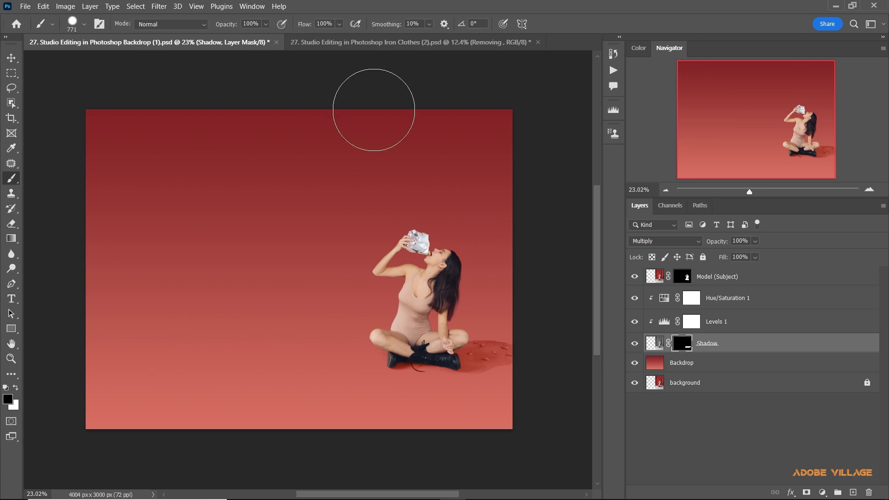
scroll(476, 368, up, 2)
drag(480, 381, 455, 377)
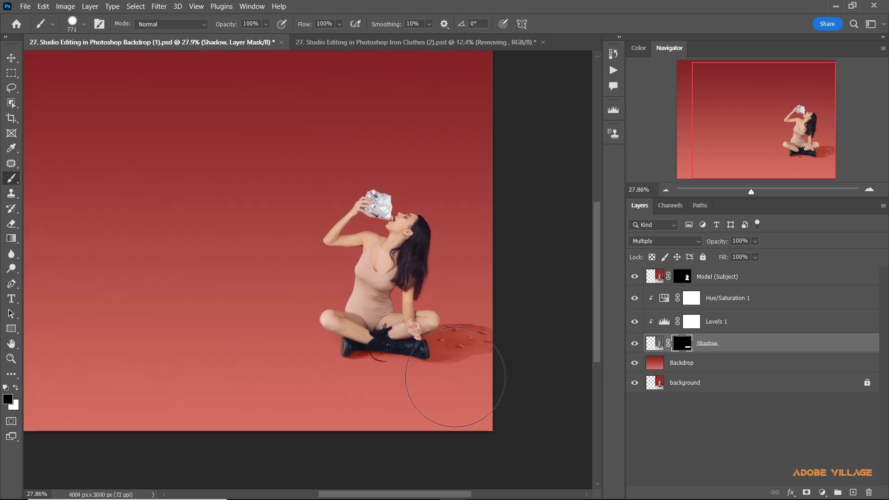
alt+right_click(455, 352)
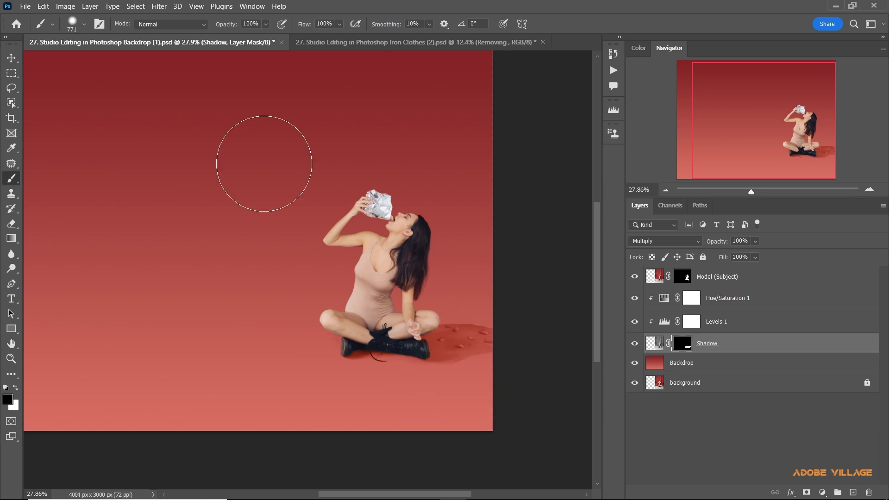
click(83, 25)
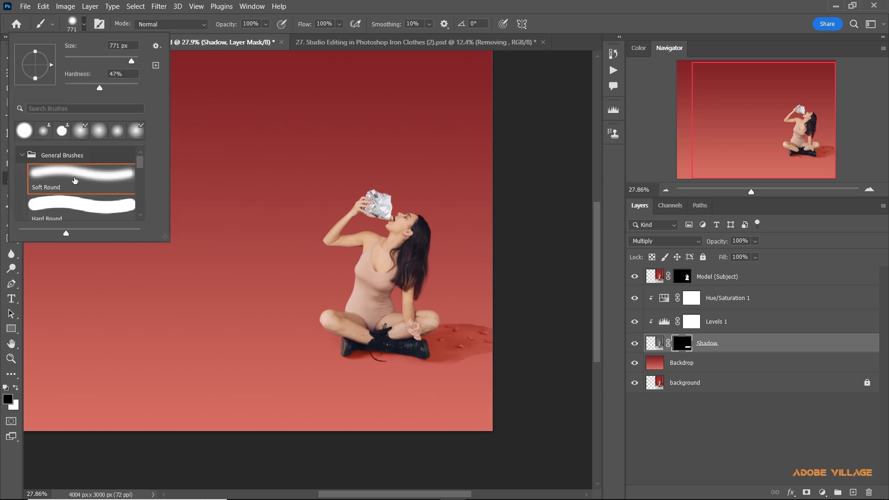
click(340, 4)
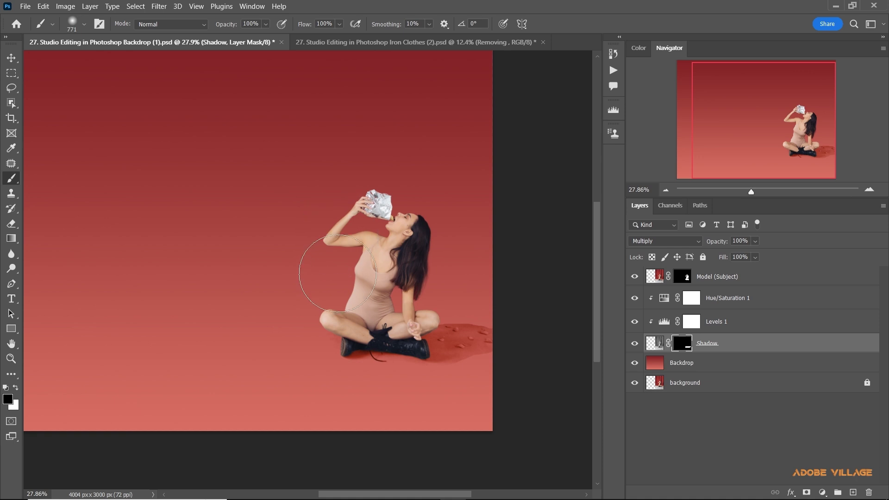
alt+right_click(338, 299)
Set the brush to 361 px, 56% flow and 65% opacity.
scroll(458, 391, up, 1)
scroll(458, 392, up, 1)
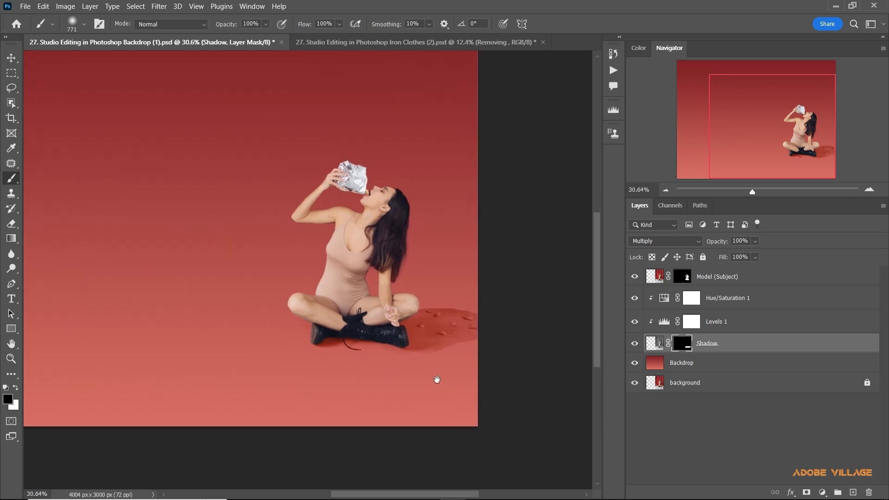
scroll(436, 387, up, 1)
drag(417, 375, 382, 372)
scroll(361, 356, up, 1)
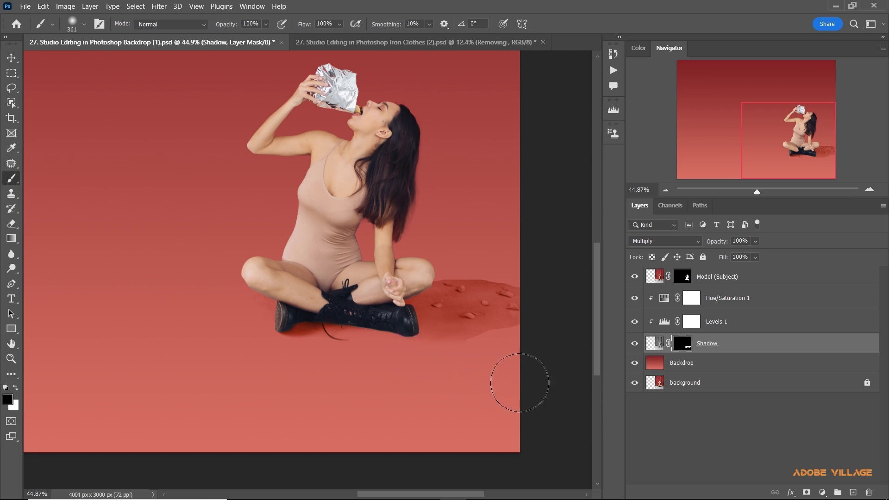
click(340, 24)
click(331, 36)
click(265, 26)
click(259, 35)
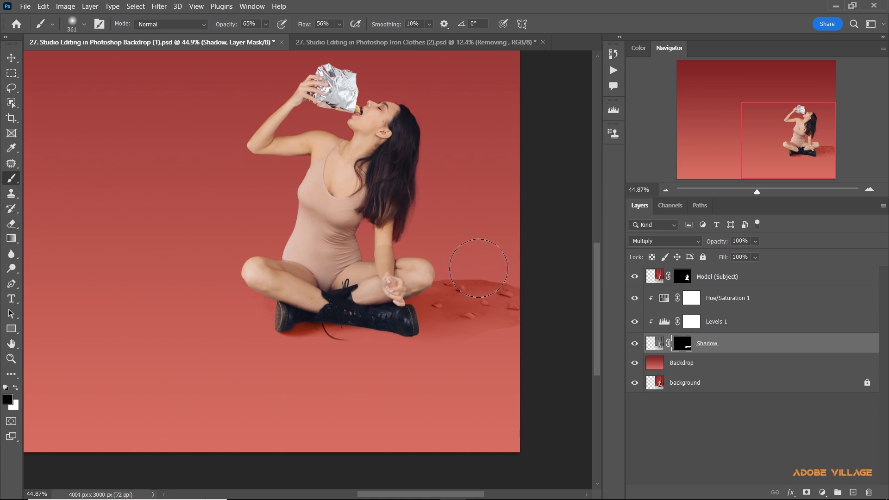
scroll(478, 268, up, 2)
scroll(478, 268, up, 2)
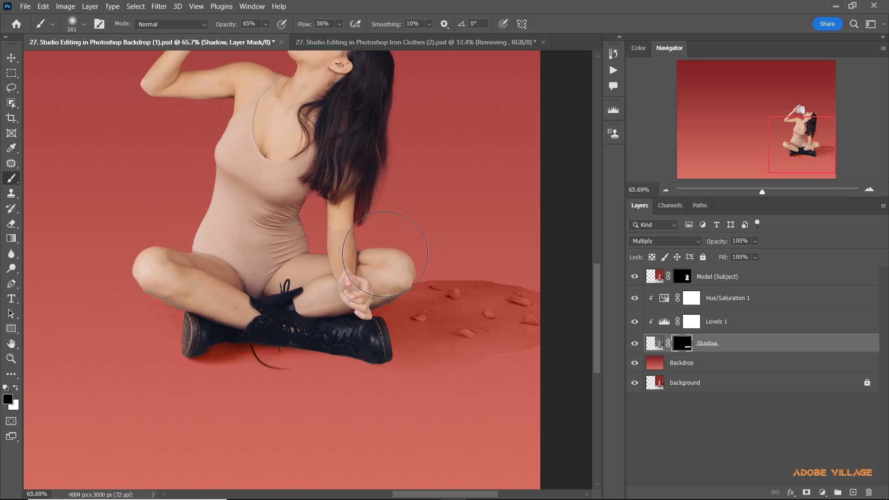
click(10, 256)
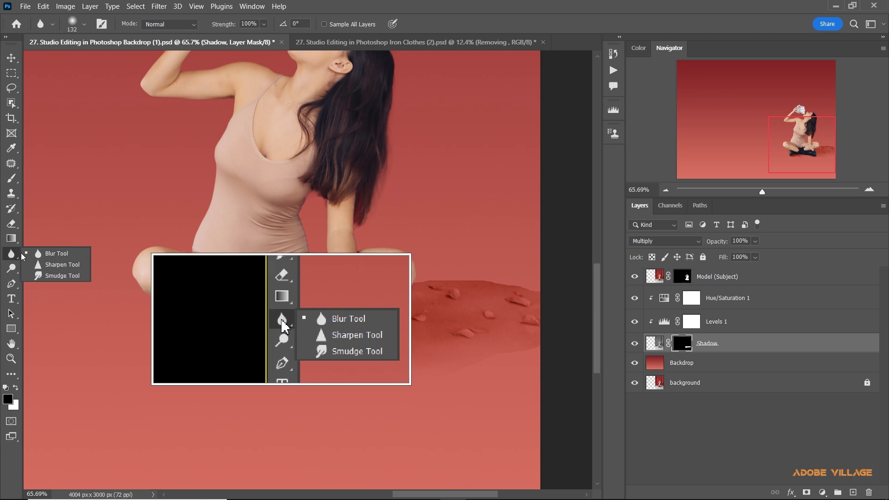
Blur the shadow's top edge, right edge and the contact shadow around the boots.
click(45, 254)
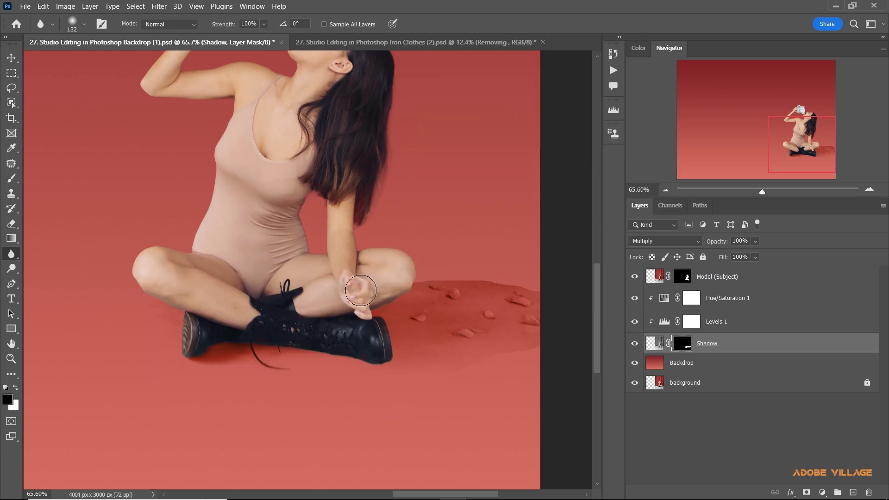
mouse_move(406, 280)
mouse_down()
mouse_move(457, 262)
mouse_move(524, 278)
mouse_move(448, 268)
mouse_move(531, 298)
mouse_move(524, 345)
mouse_move(435, 378)
mouse_move(535, 345)
mouse_move(525, 278)
mouse_up()
mouse_move(253, 369)
mouse_down()
mouse_move(199, 372)
mouse_move(266, 358)
mouse_move(265, 348)
mouse_move(204, 373)
mouse_move(246, 374)
mouse_move(260, 361)
mouse_up()
mouse_move(446, 283)
mouse_down()
mouse_move(544, 290)
mouse_move(549, 320)
mouse_move(490, 359)
mouse_move(448, 372)
mouse_up()
mouse_move(390, 296)
mouse_down()
mouse_move(462, 277)
mouse_move(540, 304)
mouse_move(512, 343)
mouse_move(451, 371)
mouse_up()
Return to the Brush tool and zoom out on the composite.
key(b)
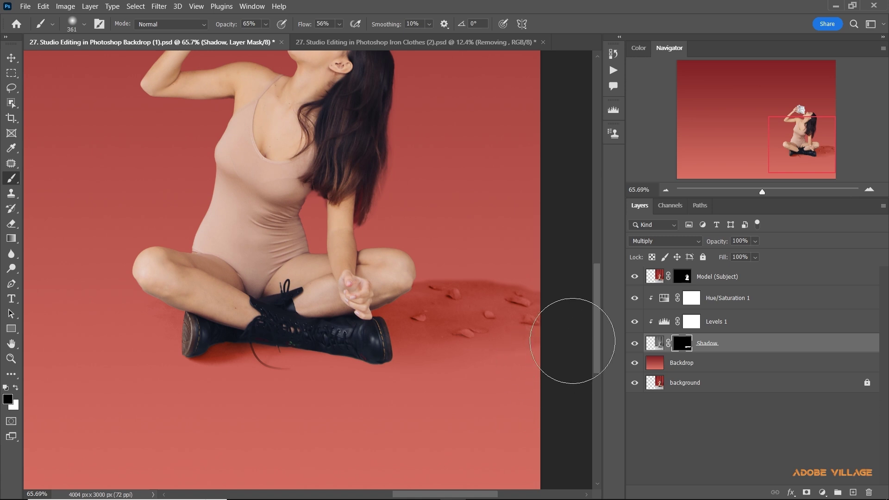
scroll(441, 412, down, 3)
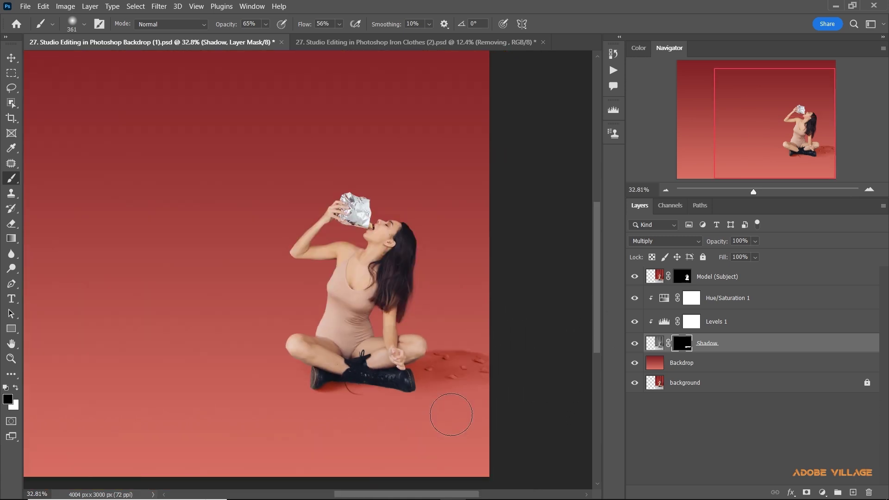
scroll(451, 414, down, 1)
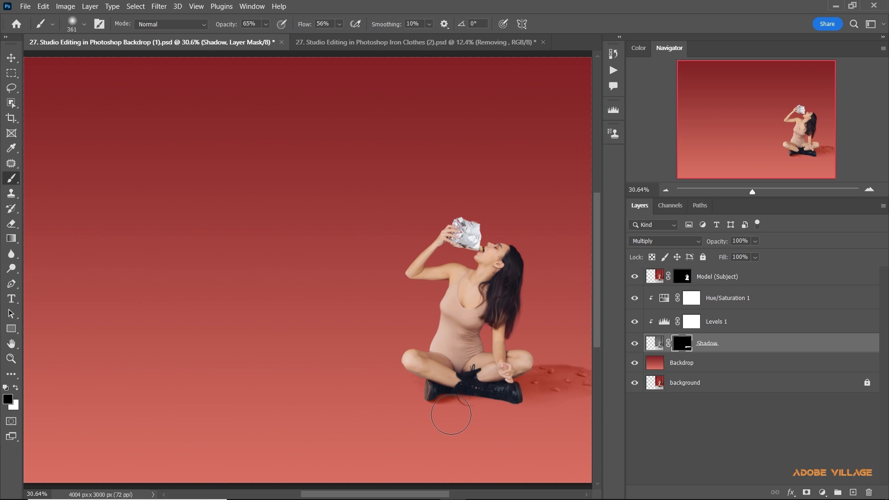
scroll(451, 415, down, 1)
scroll(445, 398, down, 1)
scroll(438, 389, down, 1)
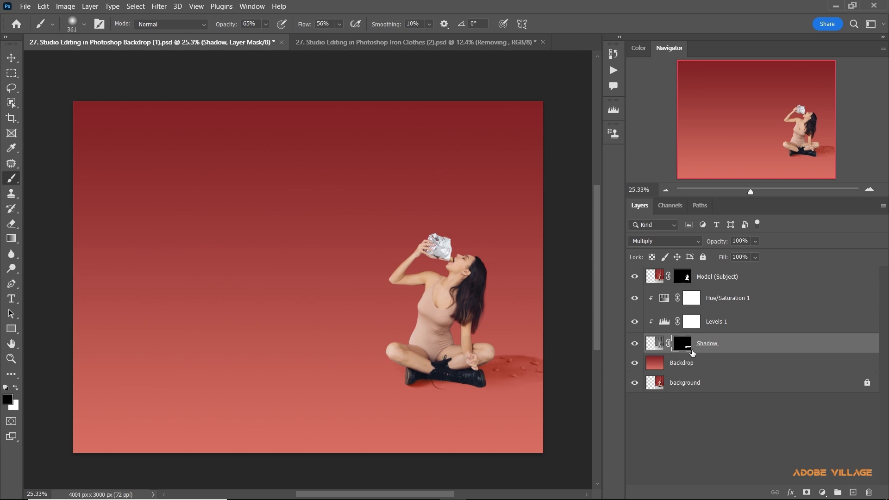
Group Hue/Saturation 1, Levels 1 and Shadow into a group named 'Shadow'.
shift+click(715, 304)
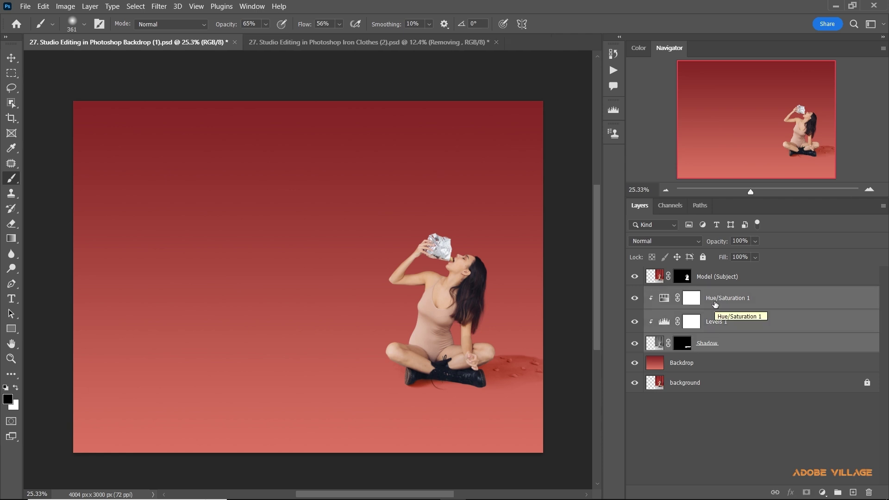
key(ctrl+g)
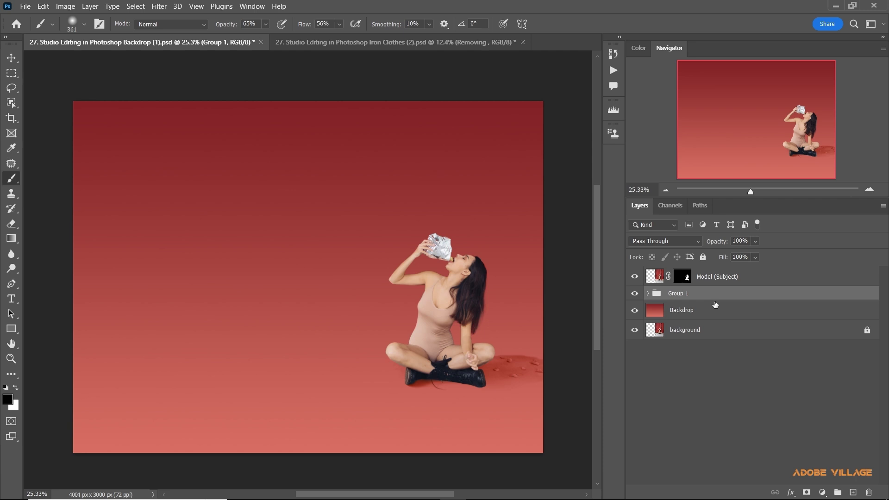
double_click(684, 293)
key(BackSpace)
text(Shadow)
key(Return)
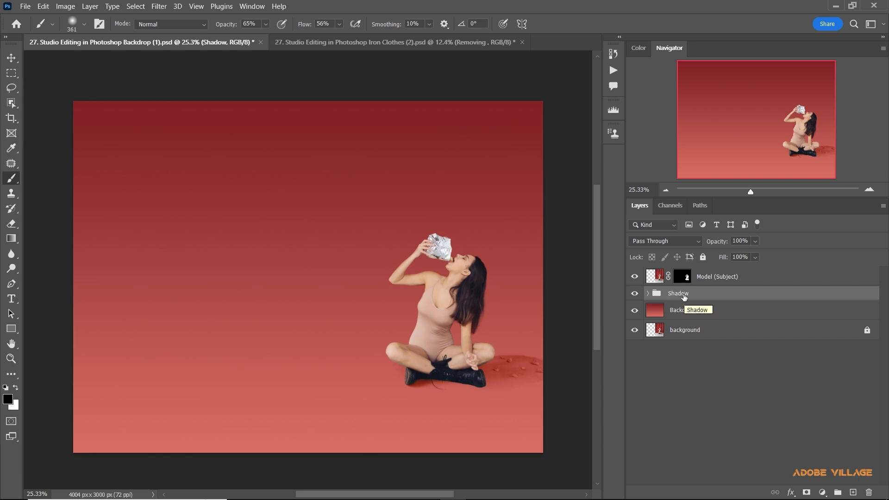
Lower the Shadow group's opacity, toggle it off and on, and expand it.
click(755, 241)
drag(751, 254, 750, 254)
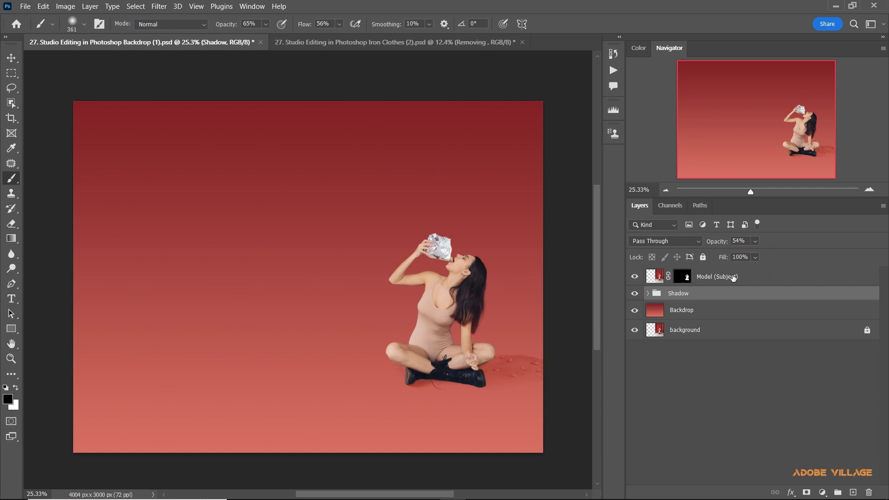
click(635, 295)
click(635, 294)
click(636, 293)
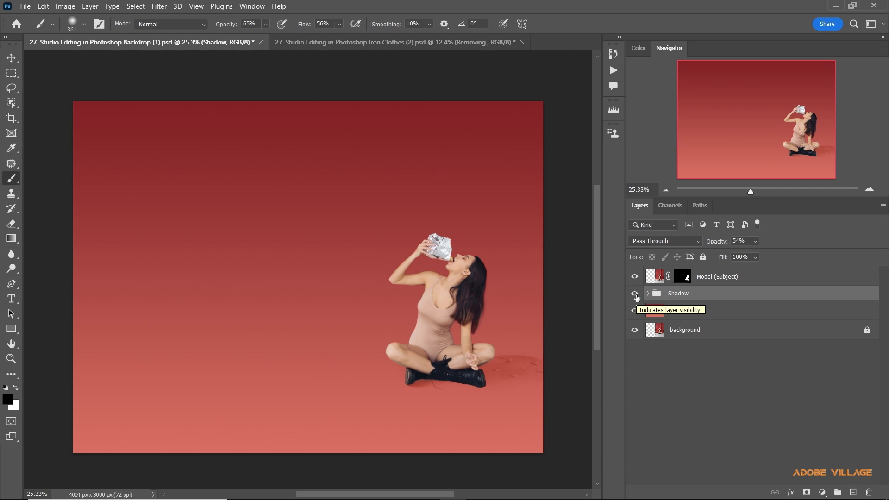
click(647, 293)
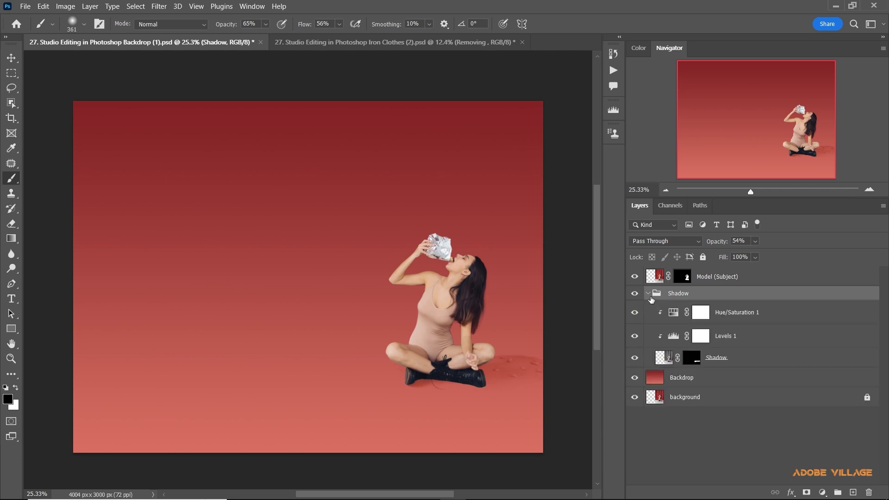
click(694, 361)
Zoom in and drop the brush opacity to 41%, then 21%, panning across the feet.
scroll(480, 374, up, 2)
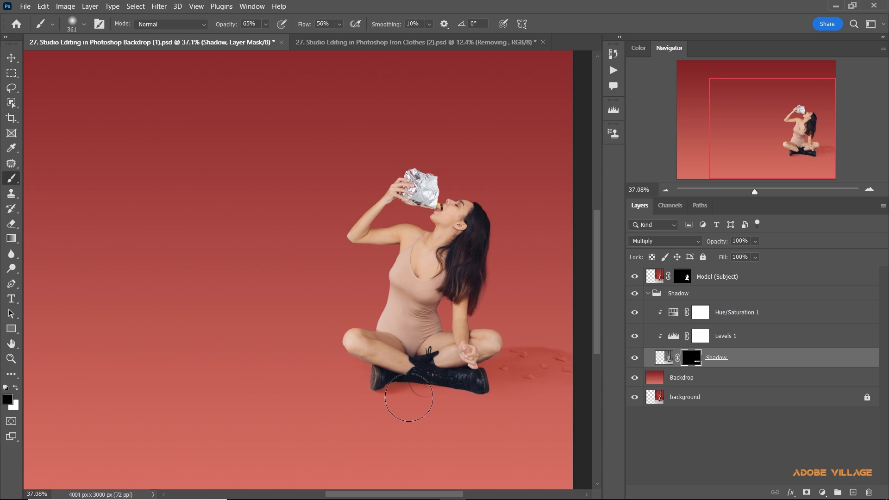
scroll(409, 397, up, 2)
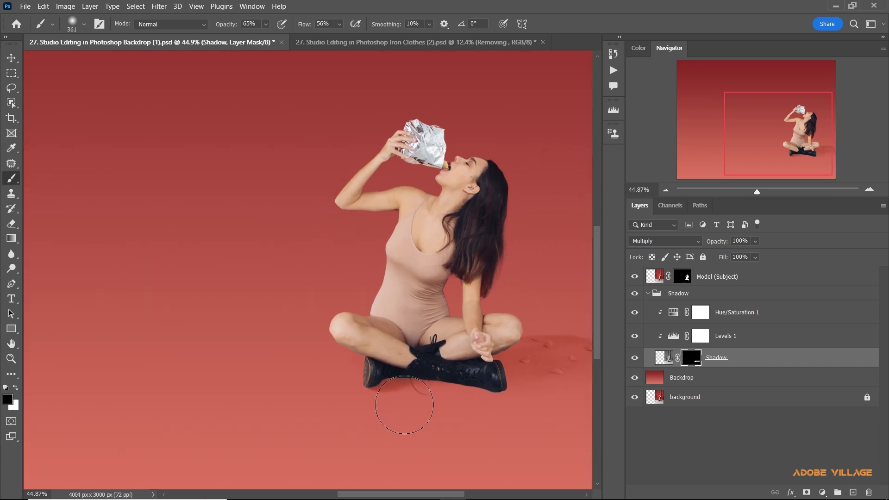
scroll(403, 388, up, 2)
scroll(398, 382, up, 2)
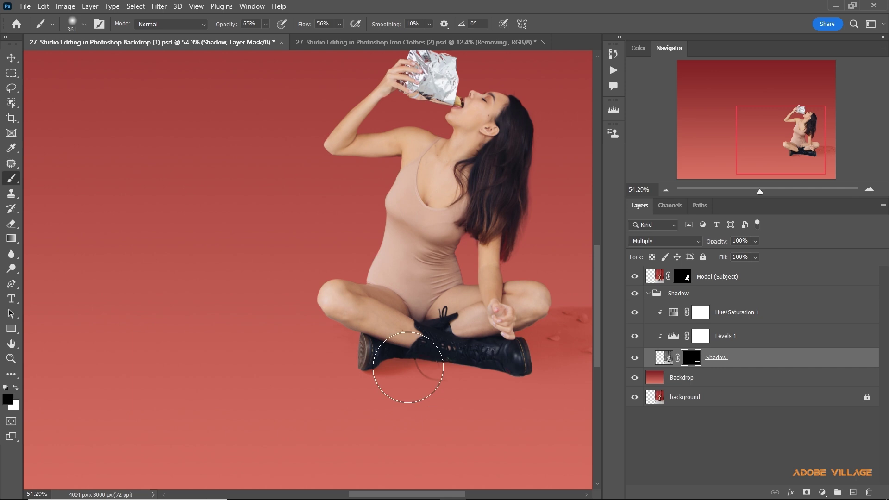
drag(265, 26, 257, 35)
mouse_move(491, 354)
mouse_down()
mouse_move(420, 350)
mouse_move(542, 341)
mouse_up()
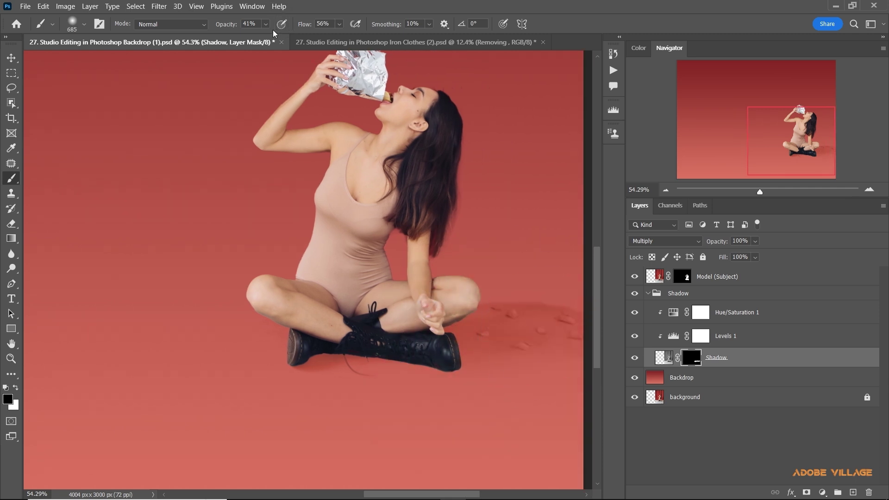
drag(266, 25, 262, 36)
drag(449, 234, 389, 237)
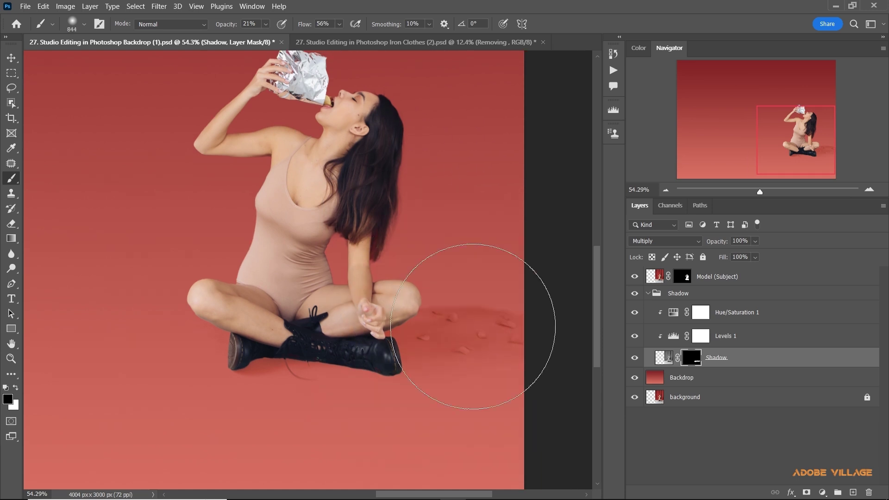
scroll(484, 336, down, 1)
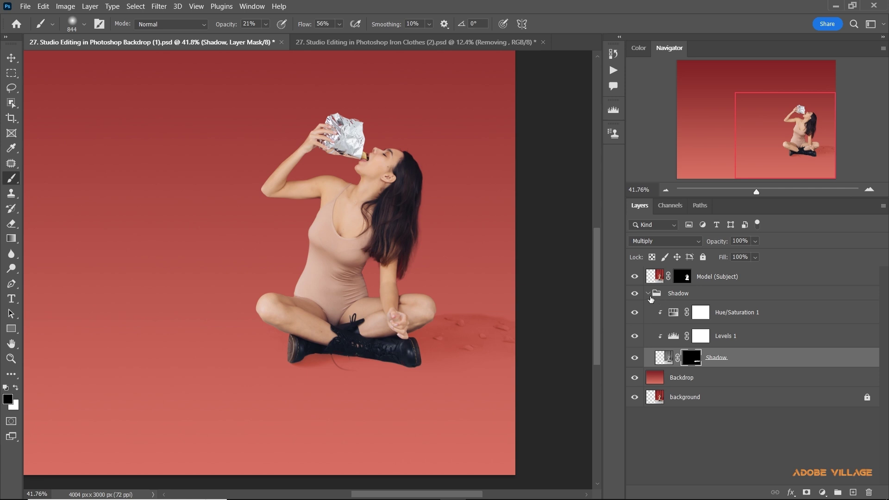
Collapse the Shadow group and toggle its visibility off and on to compare.
click(648, 293)
click(636, 294)
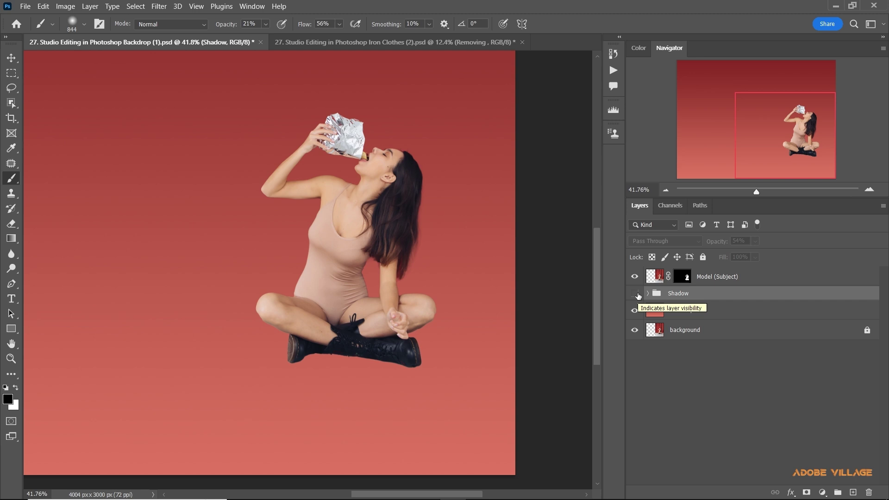
click(635, 294)
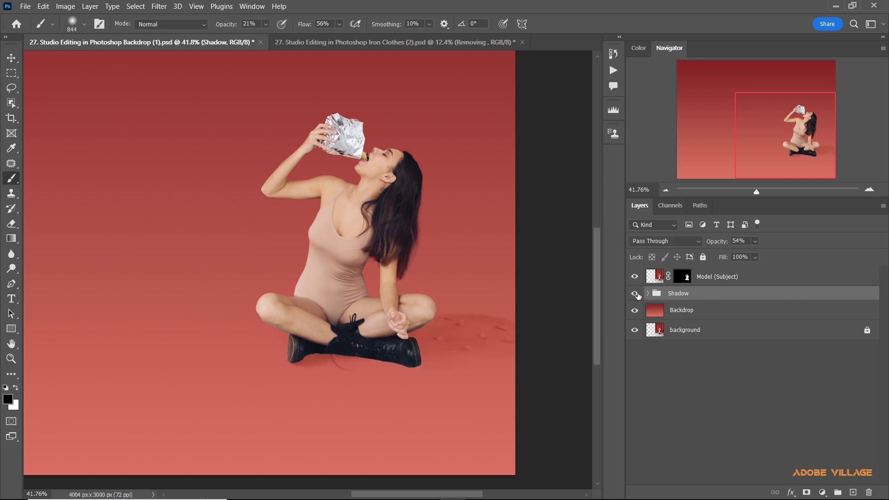
click(635, 293)
scroll(579, 311, down, 2)
scroll(570, 308, down, 1)
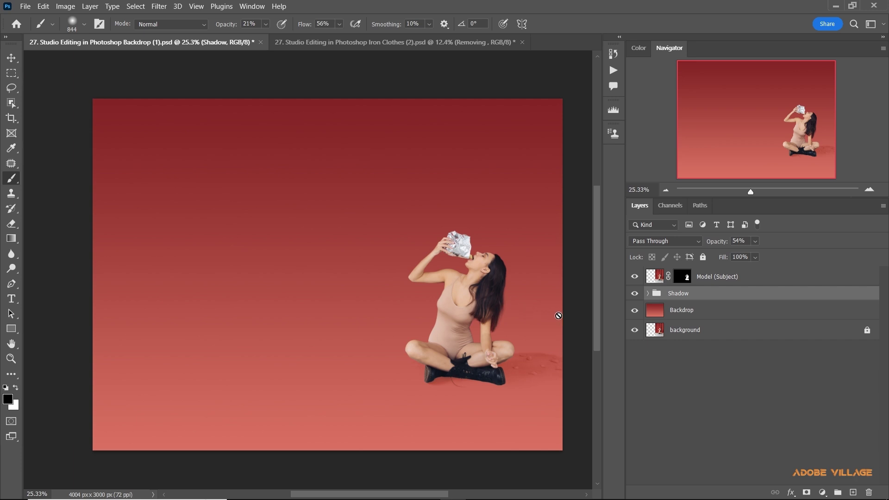
Toggle the Model layer off and on, then select the Backdrop layer.
click(636, 277)
click(635, 277)
click(635, 276)
drag(458, 331, 452, 328)
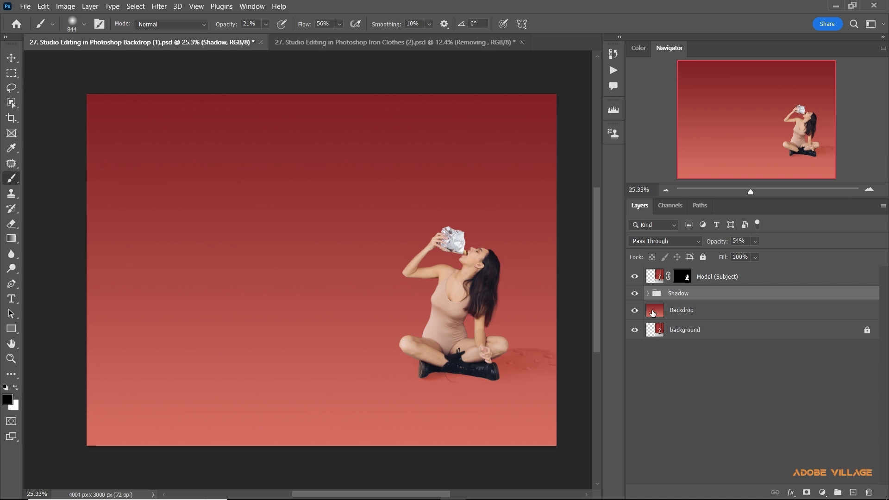
click(668, 314)
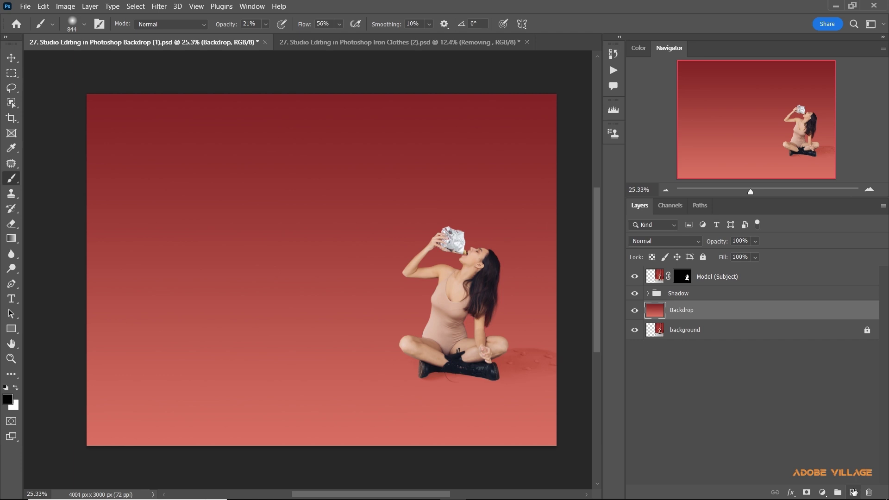
Add a new empty layer above Backdrop and name it 'Floor'.
click(853, 492)
double_click(680, 310)
key(BackSpace)
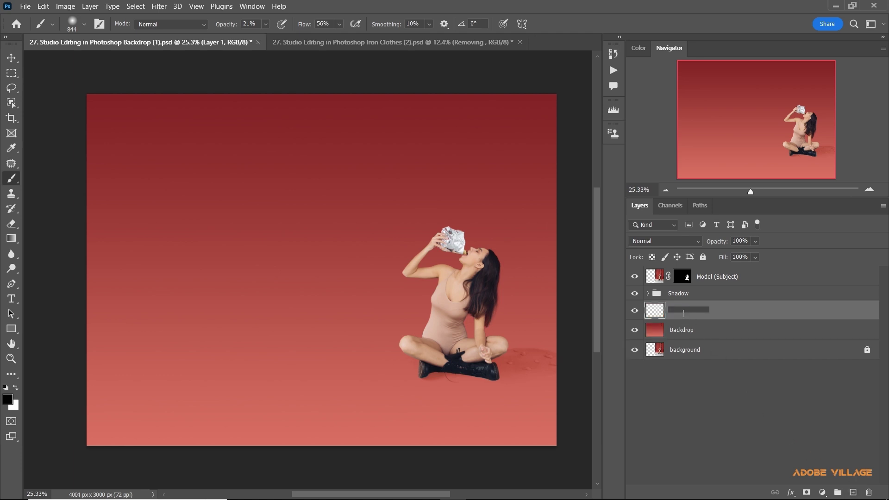
text(Floor)
key(Return)
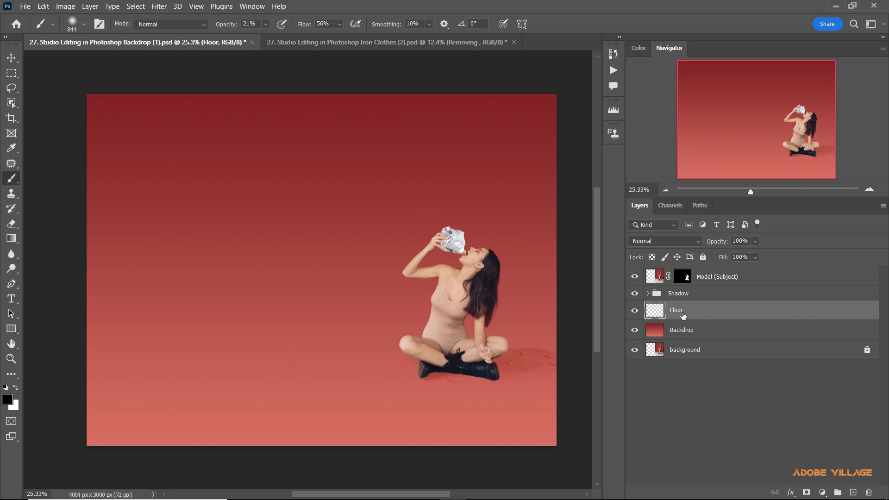
Set the Gradient tool to the Basics Foreground to Background black-to-white preset.
key(g)
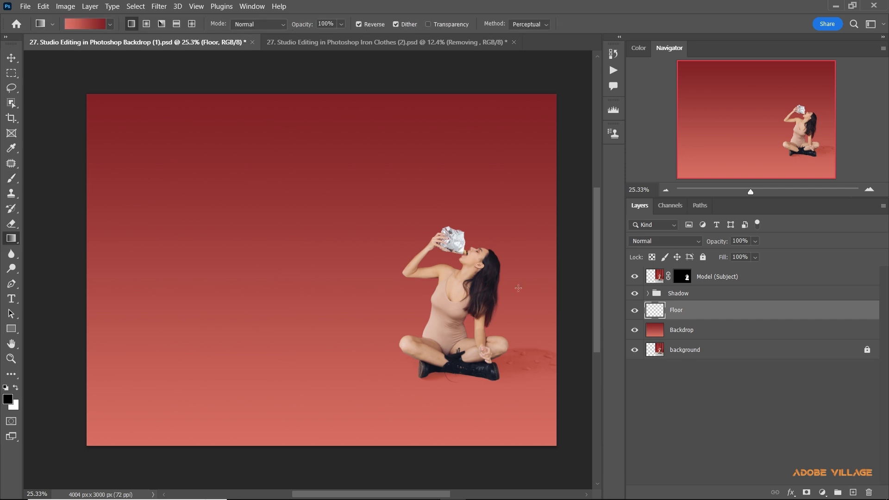
click(93, 23)
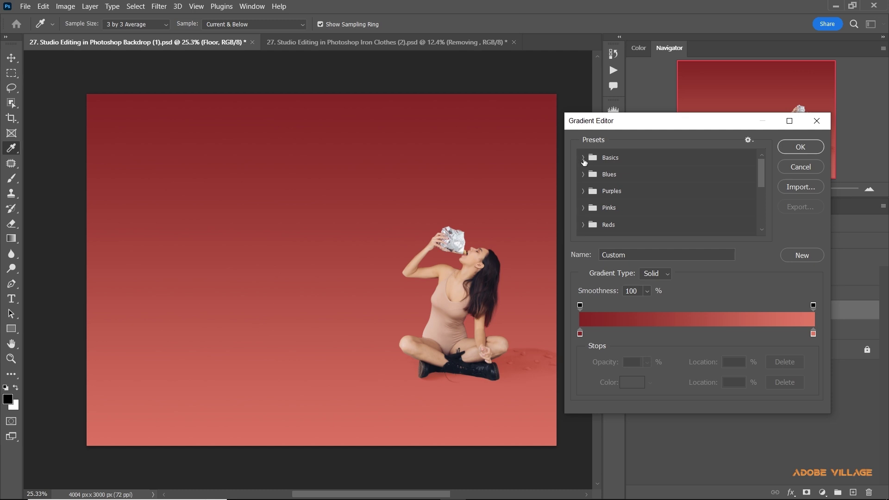
click(582, 157)
click(597, 176)
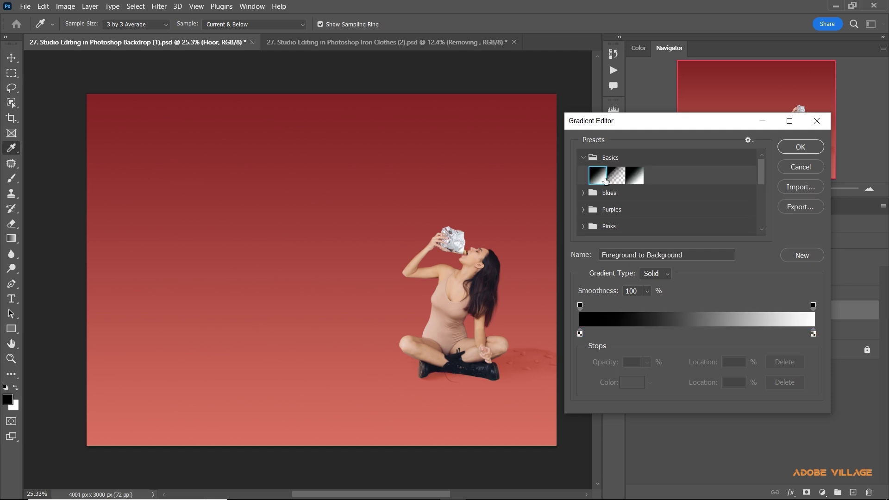
click(797, 150)
scroll(430, 290, down, 1)
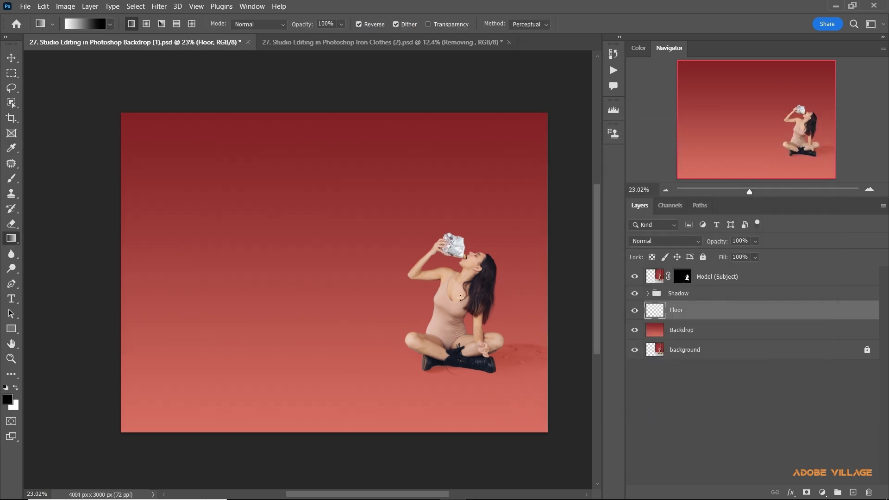
drag(430, 290, 414, 299)
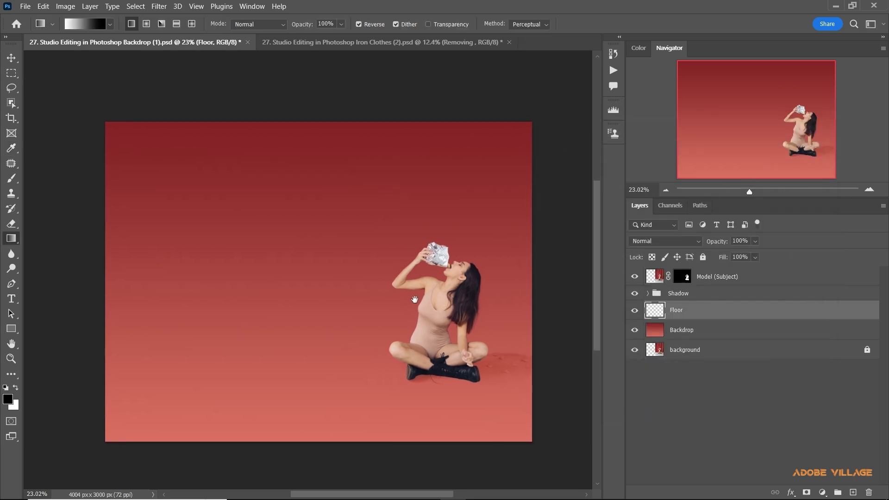
alt+click(633, 350)
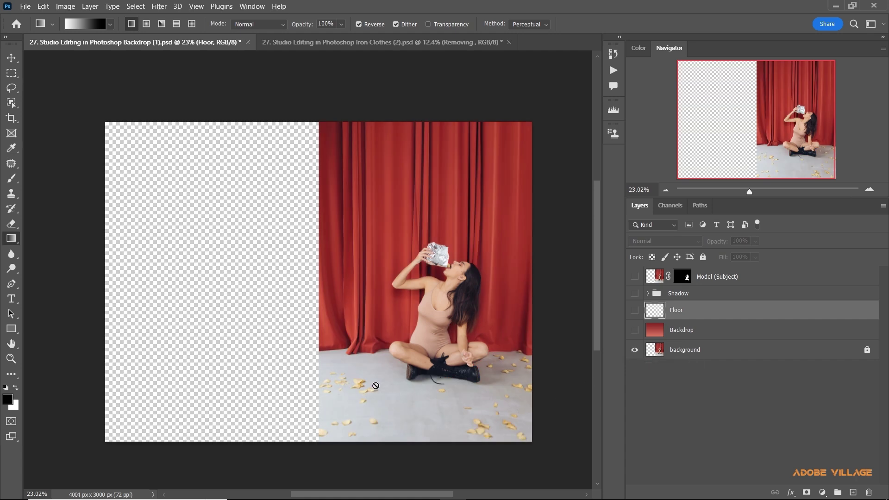
alt+click(636, 352)
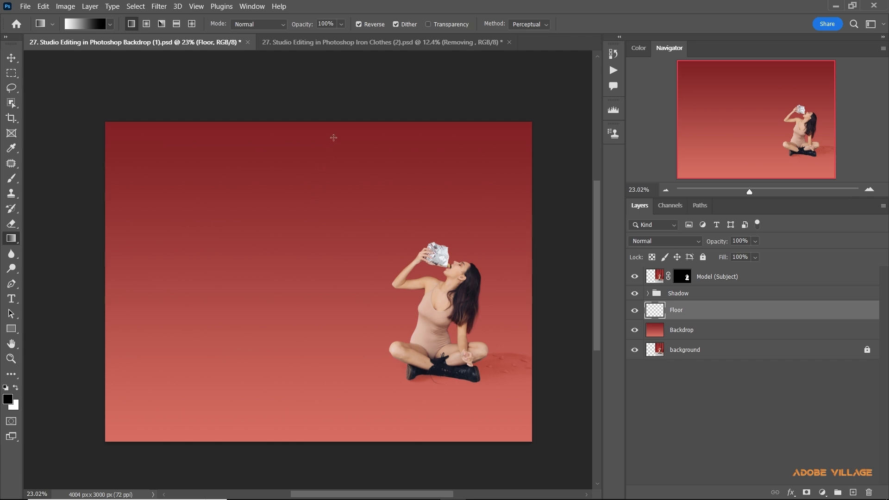
Fill Floor with a vertical gradient, black above fading to white across the lower floor.
drag(327, 116, 329, 446)
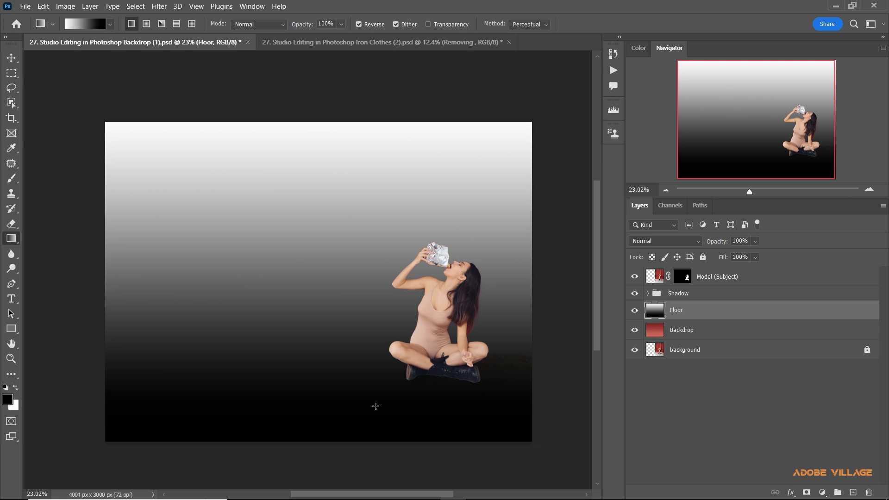
mouse_move(335, 462)
mouse_down()
mouse_move(346, 244)
mouse_move(370, 245)
mouse_up()
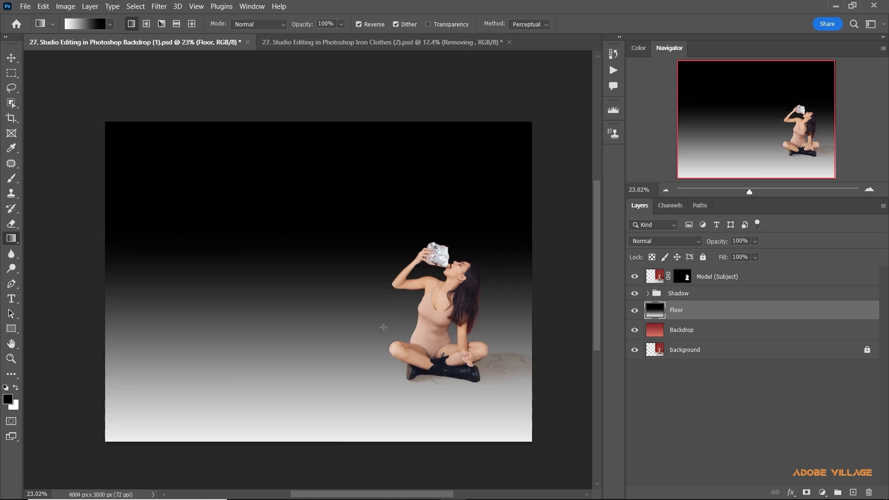
key(ctrl+z)
key(ctrl+shift+z)
drag(342, 363, 344, 292)
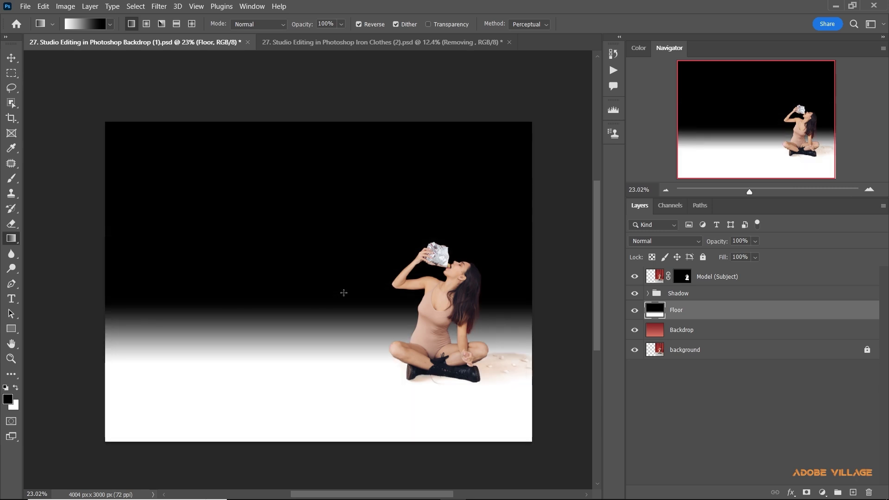
drag(339, 352, 336, 299)
drag(320, 369, 320, 292)
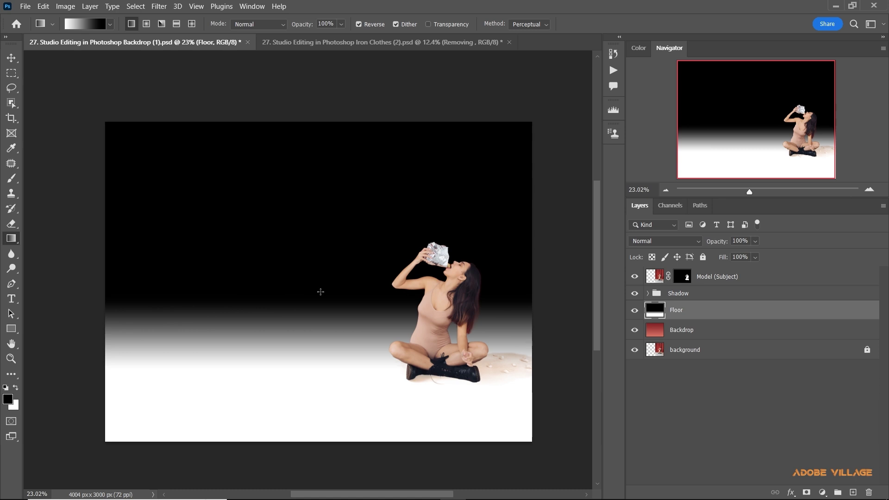
drag(328, 332, 248, 375)
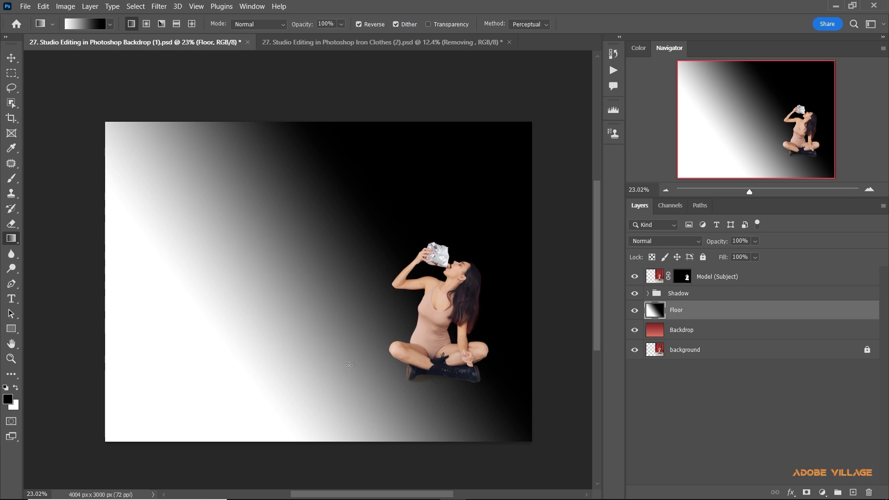
drag(349, 366, 352, 280)
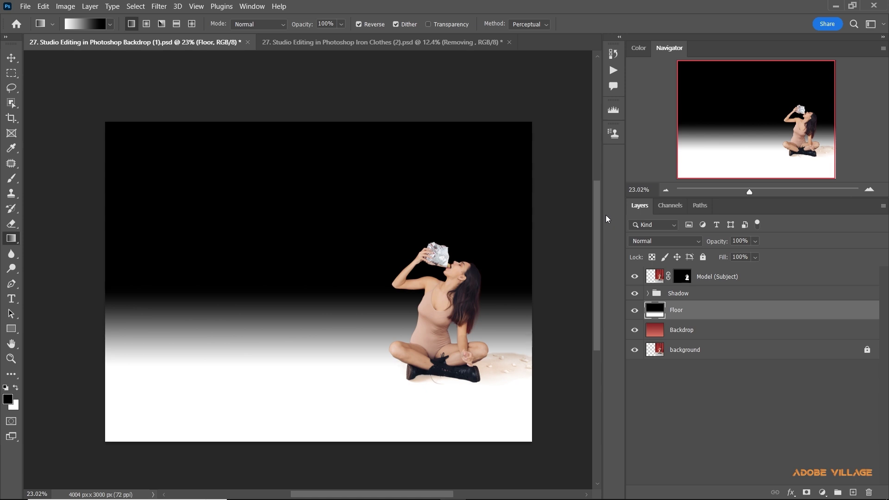
Set the Floor layer to Screen blend mode at about 28% opacity.
click(675, 241)
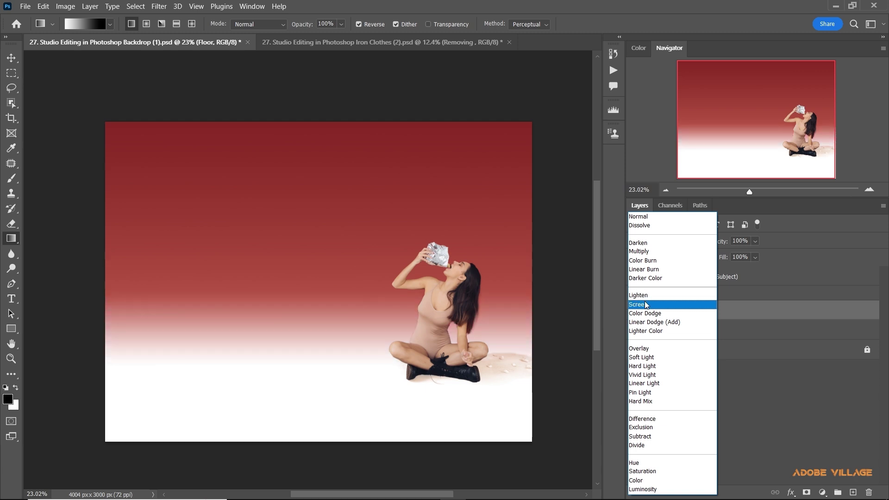
click(646, 304)
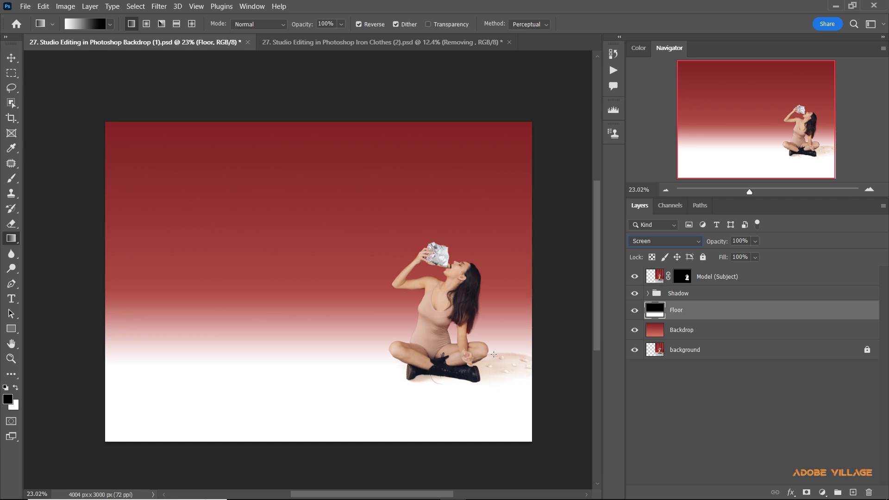
click(754, 241)
click(723, 254)
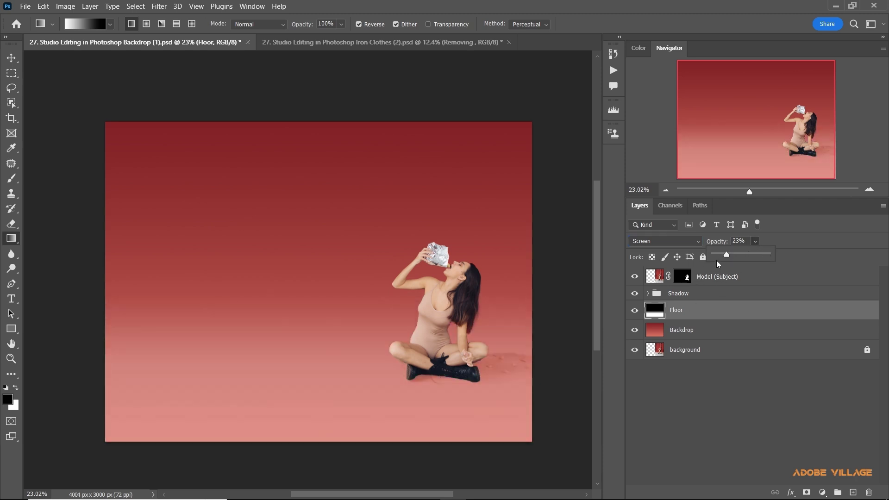
drag(729, 256, 730, 257)
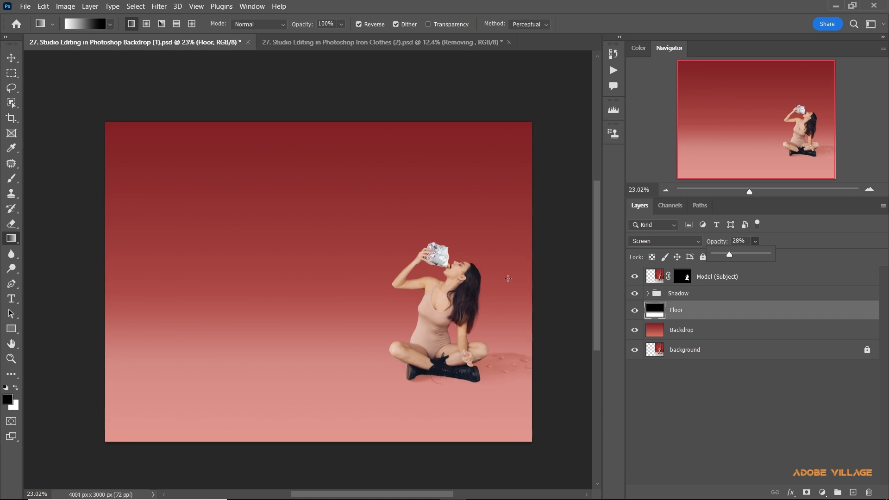
Inspect the soft pink floor on the canvas and start a new layer.
alt+scroll(373, 291, up, 2)
alt+scroll(374, 291, up, 1)
alt+scroll(320, 252, up, 1)
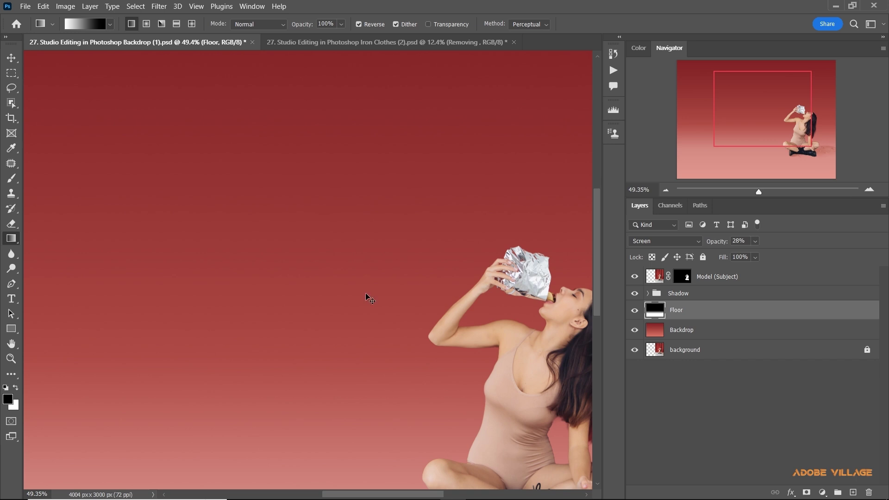
alt+scroll(366, 293, down, 2)
alt+scroll(365, 294, down, 1)
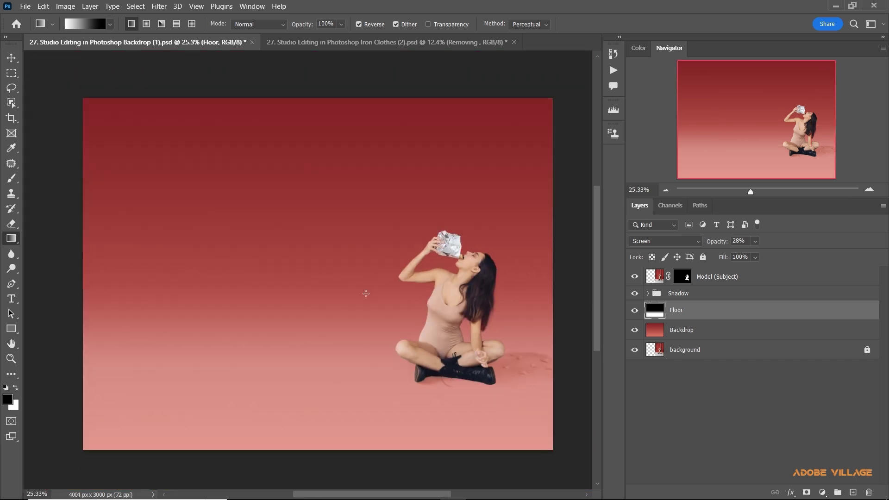
drag(366, 294, 358, 288)
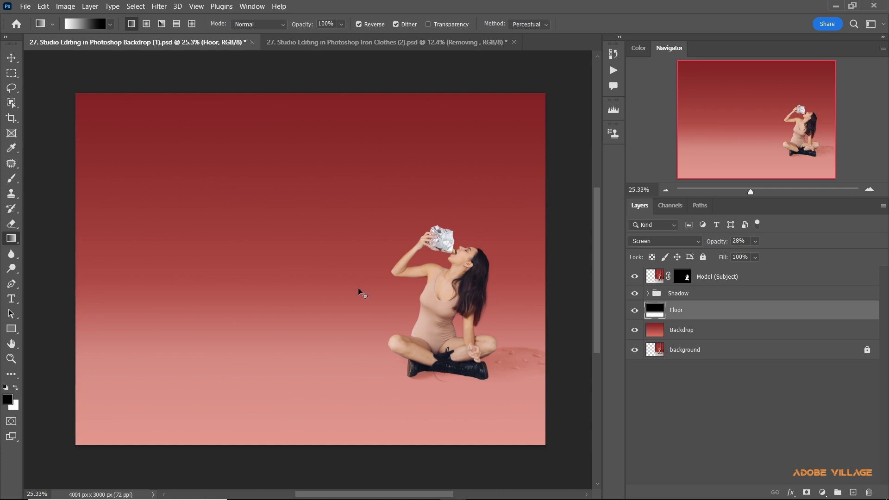
key(ctrl+shift+n)
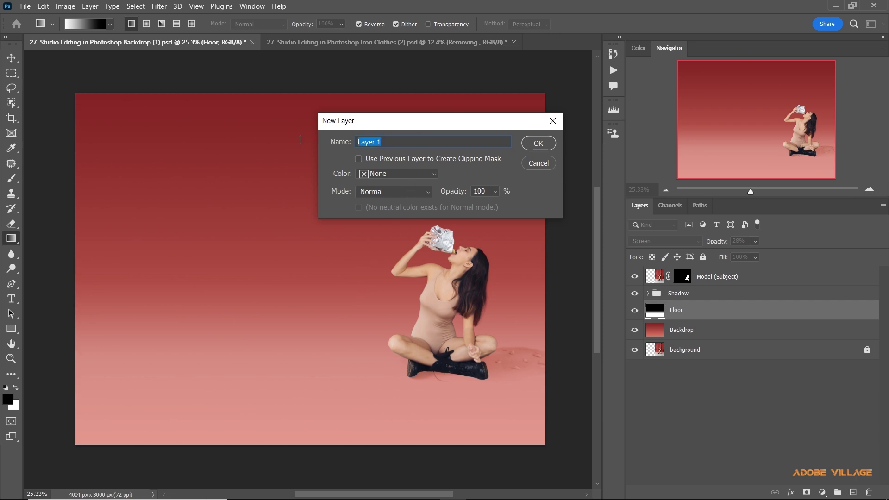
Create a layer named 'Texture' in Overlay mode, filled with neutral 50% gray.
key(BackSpace)
text(texture)
key(BackSpace)
key(BackSpace)
key(BackSpace)
key(BackSpace)
key(BackSpace)
key(BackSpace)
text(texture)
key(BackSpace)
key(BackSpace)
key(BackSpace)
key(BackSpace)
text(Texture)
click(370, 193)
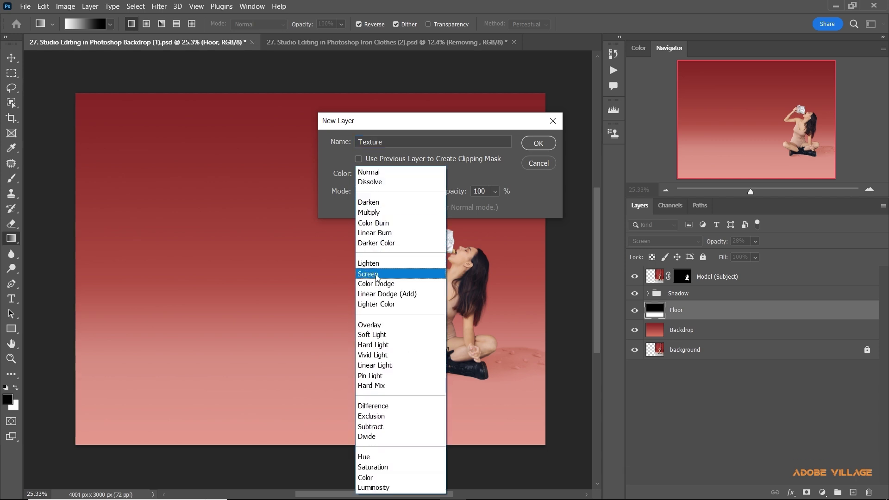
click(378, 325)
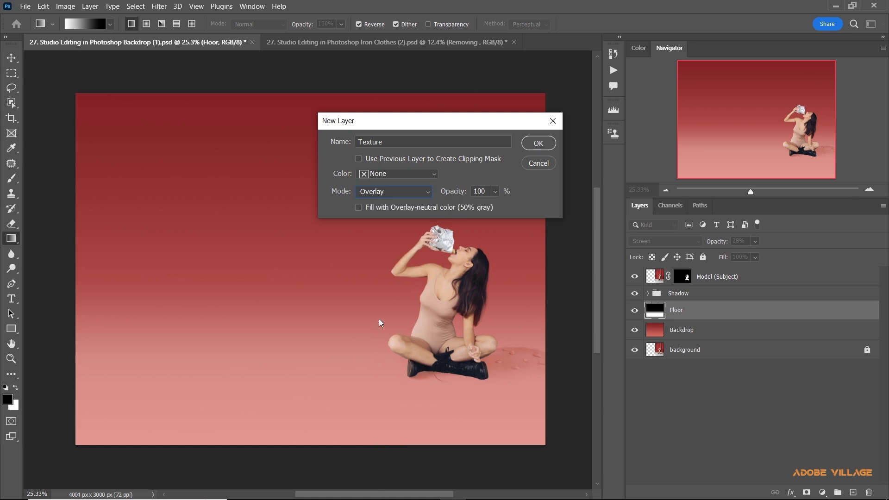
click(359, 207)
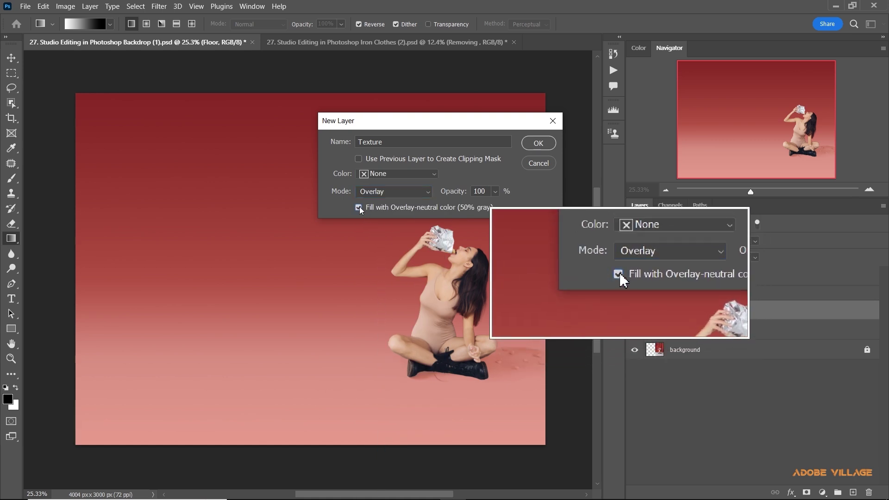
click(538, 143)
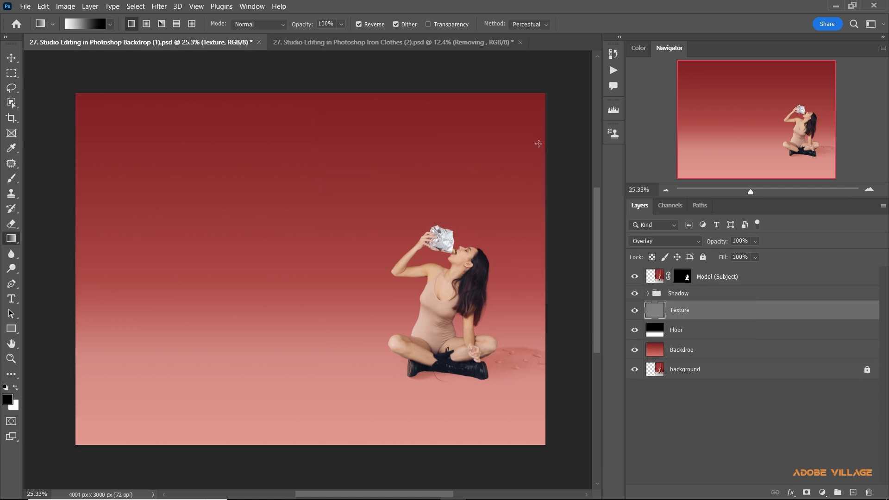
right_click(756, 315)
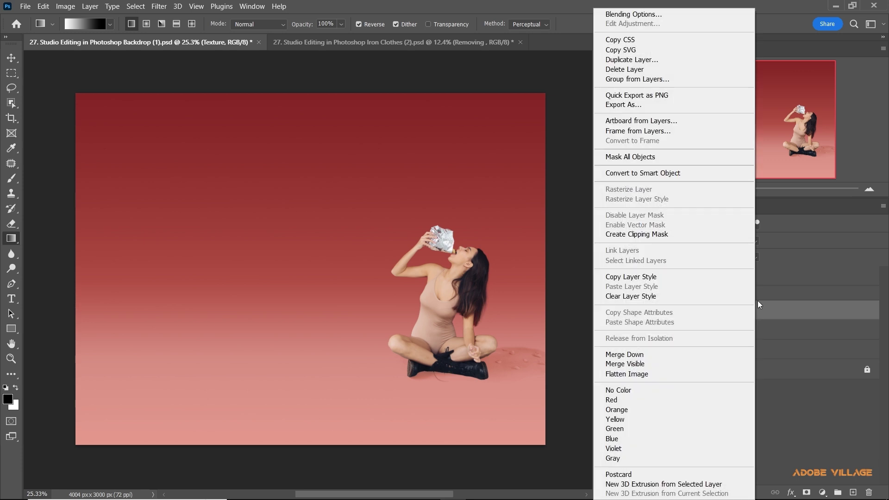
Convert the Texture layer to a smart object from its context menu.
click(693, 173)
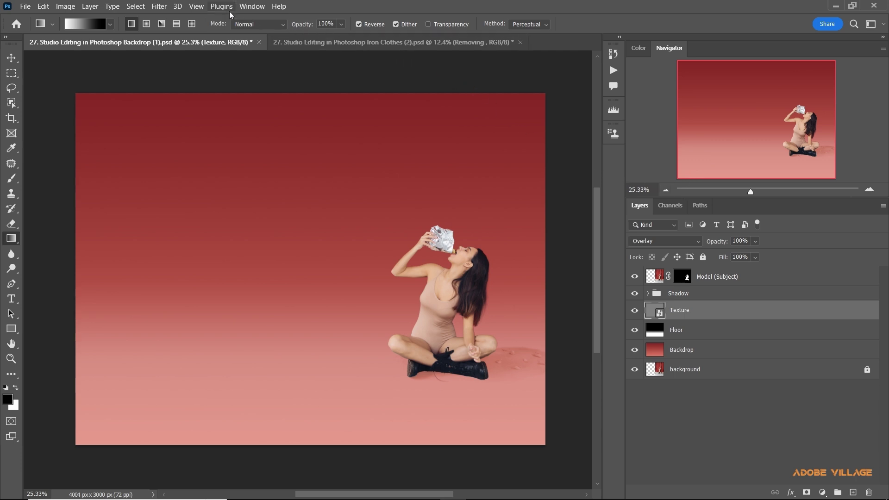
click(164, 7)
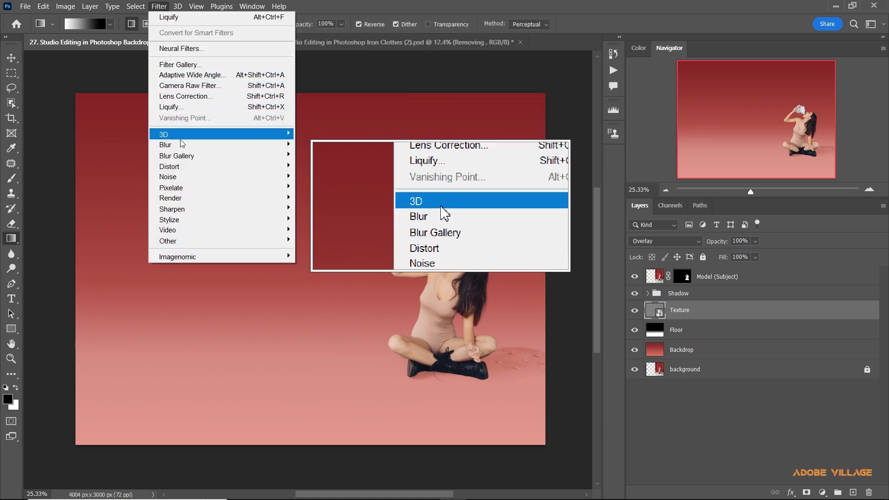
mouse_move(221, 177)
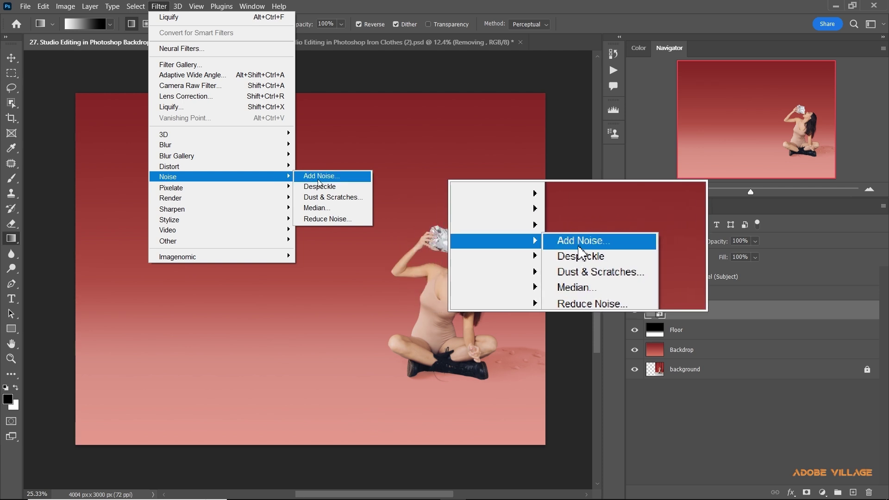
Apply Add Noise to Texture: amount 25, Uniform, Monochromatic; view the whole image.
click(318, 176)
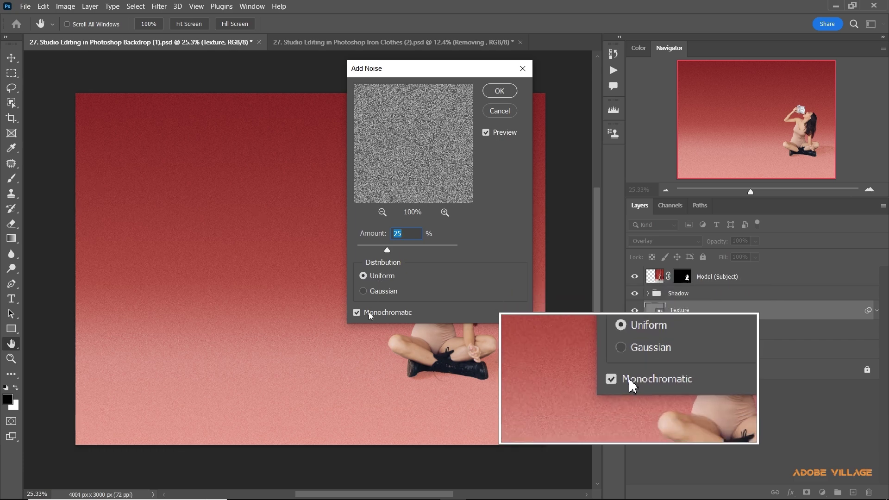
click(489, 91)
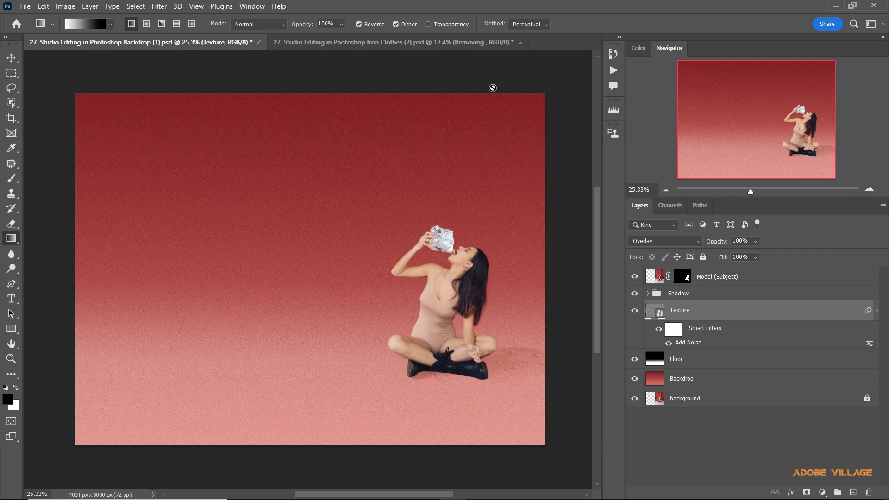
scroll(328, 253, up, 3)
scroll(326, 250, up, 3)
scroll(324, 247, up, 4)
scroll(306, 219, up, 2)
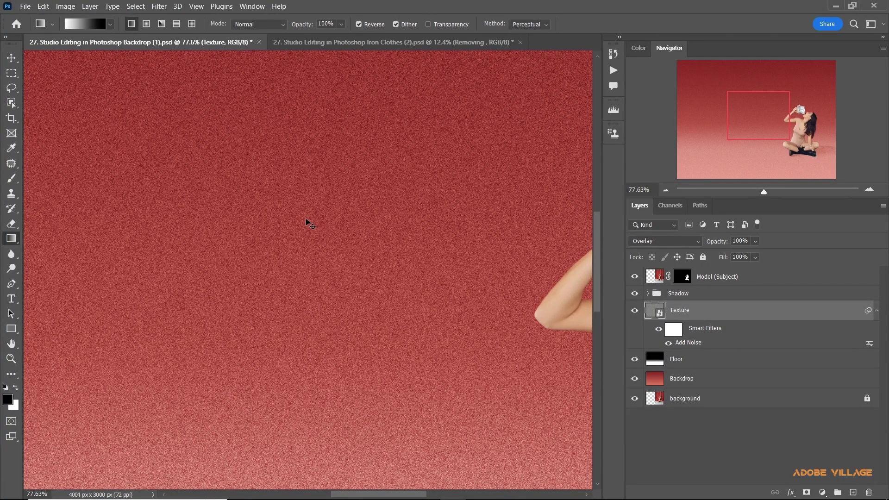
key(ctrl+0)
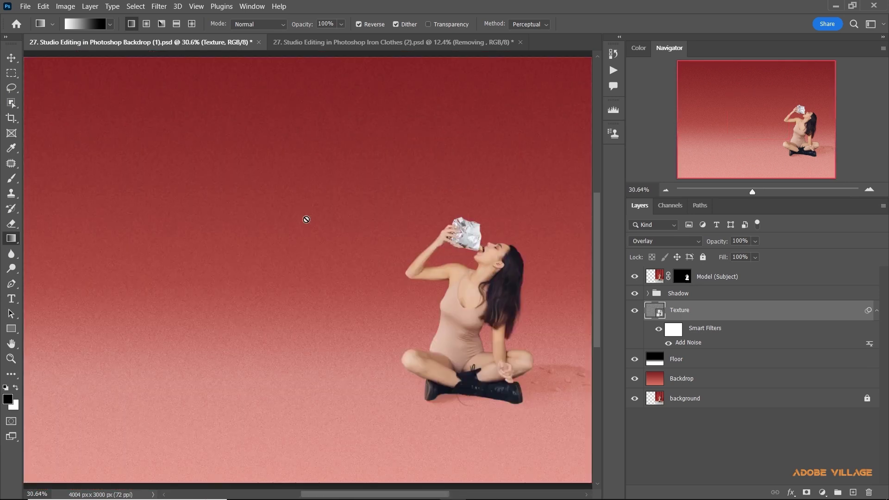
scroll(306, 219, down, 1)
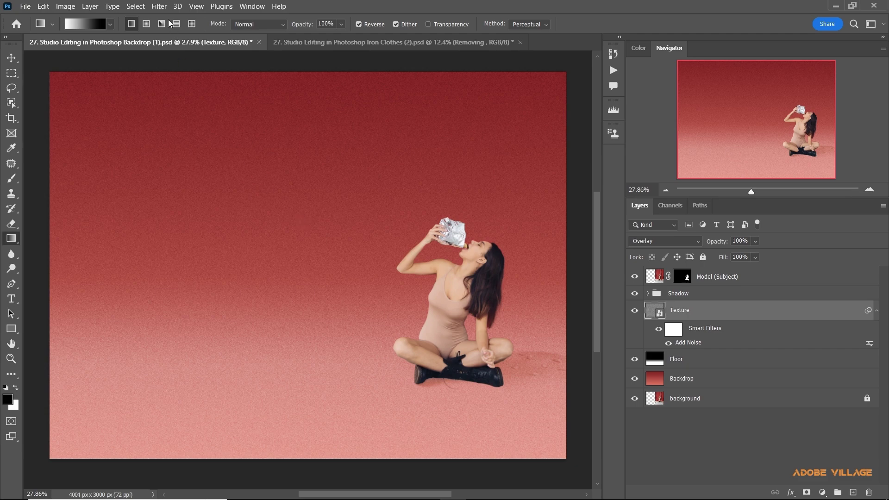
click(159, 6)
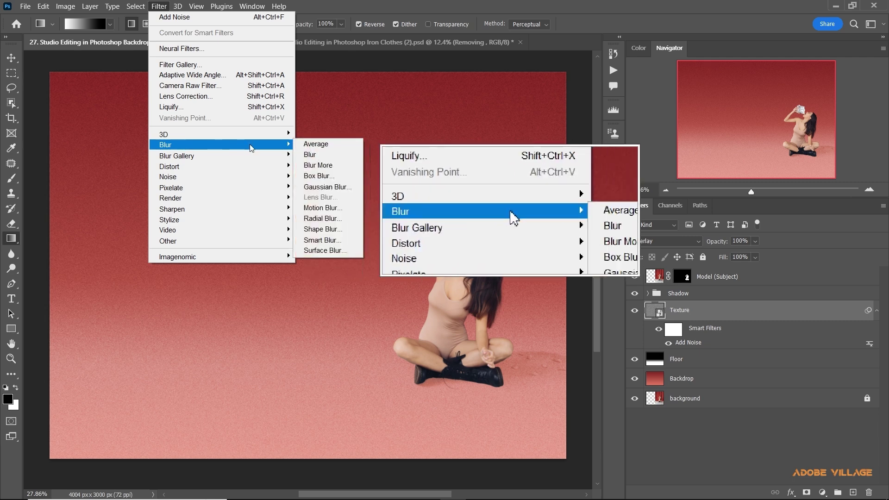
mouse_move(166, 145)
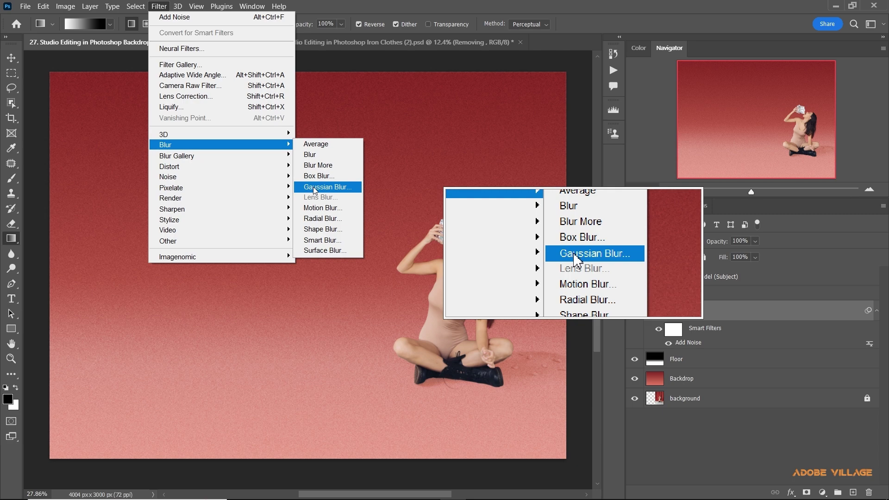
Preview different Gaussian Blur radii on the zoomed-in backdrop texture.
click(313, 187)
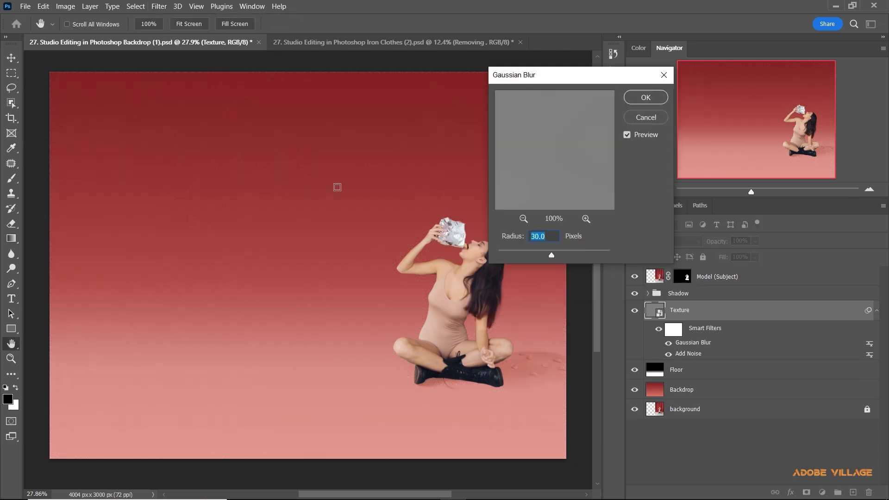
ctrl+click(423, 204)
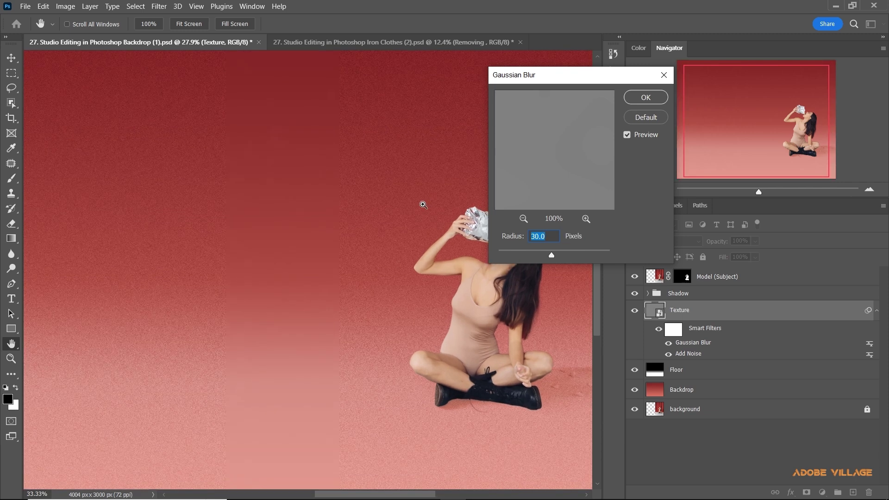
key(ctrl+plus)
key(ctrl+plus)
key(ctrl+plus)
drag(423, 205, 371, 202)
click(527, 253)
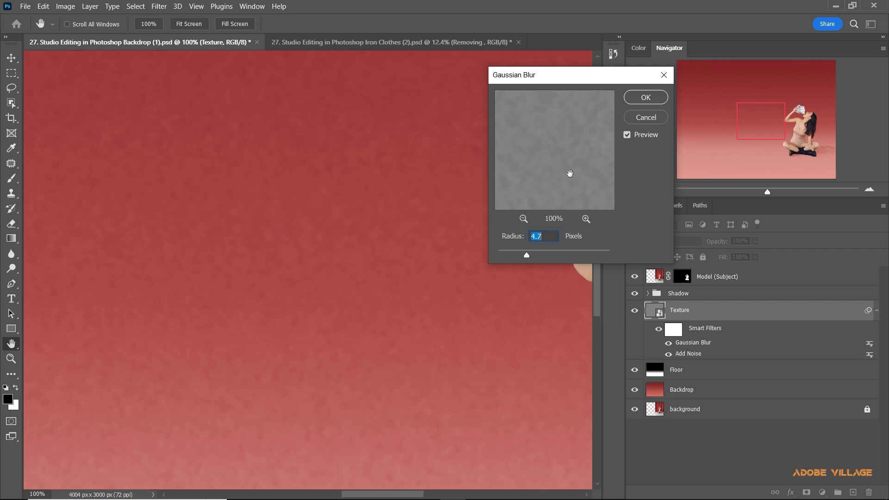
click(524, 219)
drag(530, 254, 538, 257)
scroll(370, 219, down, 5)
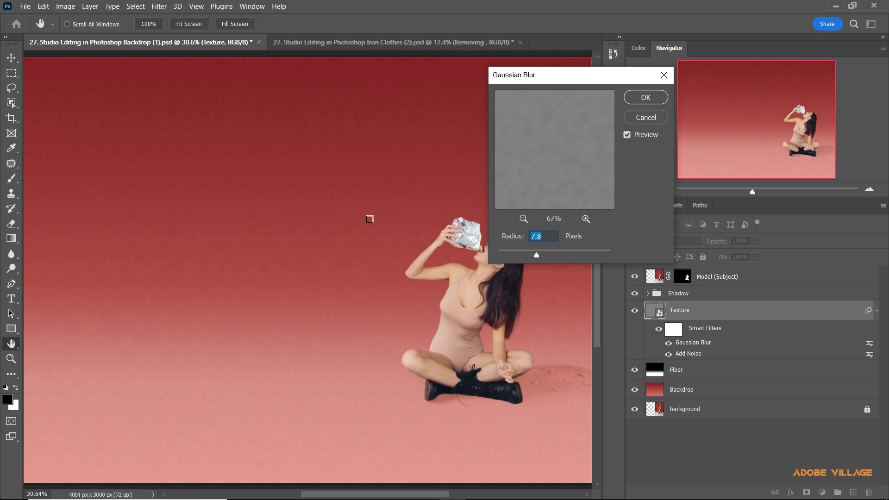
scroll(333, 258, up, 2)
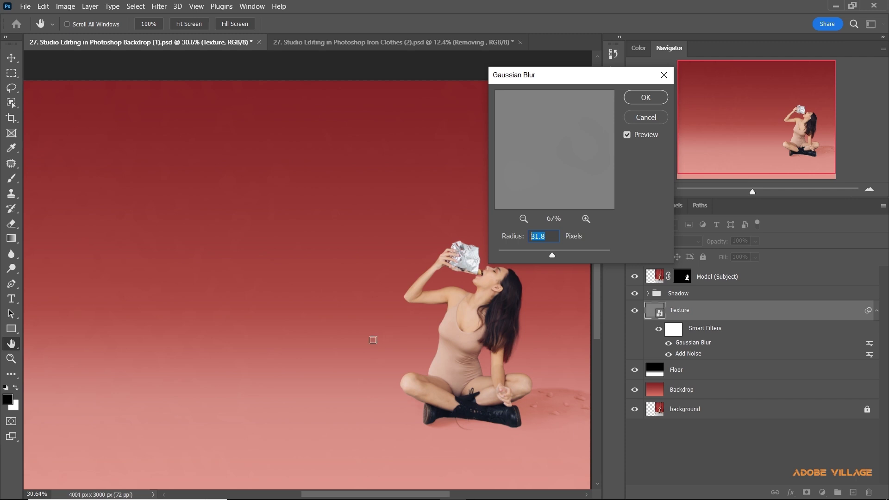
Zoom back out and apply the Gaussian Blur at a radius of 8 pixels.
key(alt)
alt+click(373, 340)
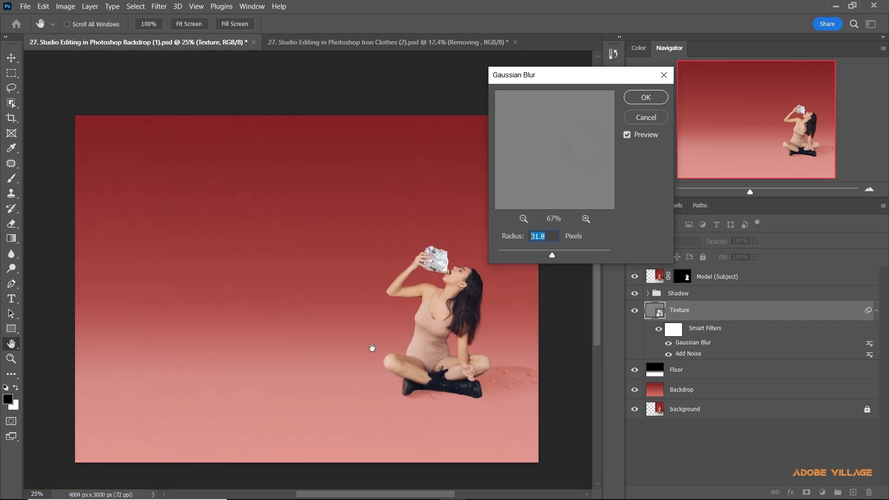
drag(372, 348, 358, 327)
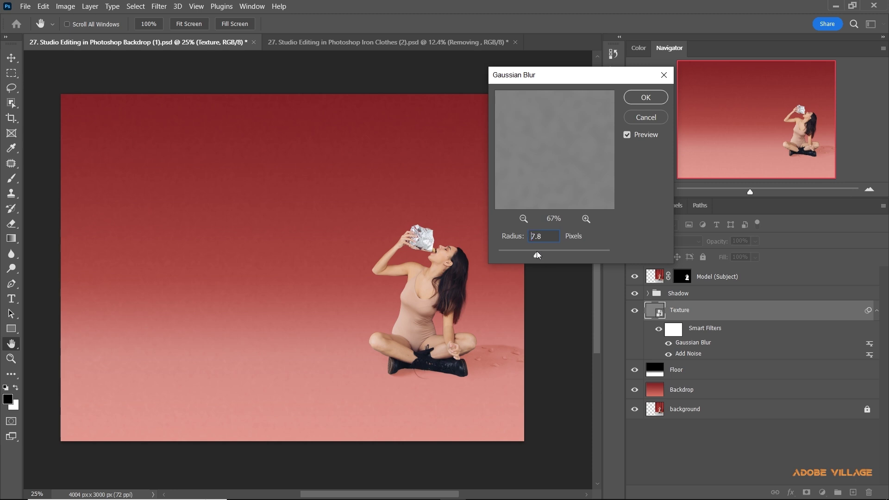
click(507, 236)
text(8)
click(637, 97)
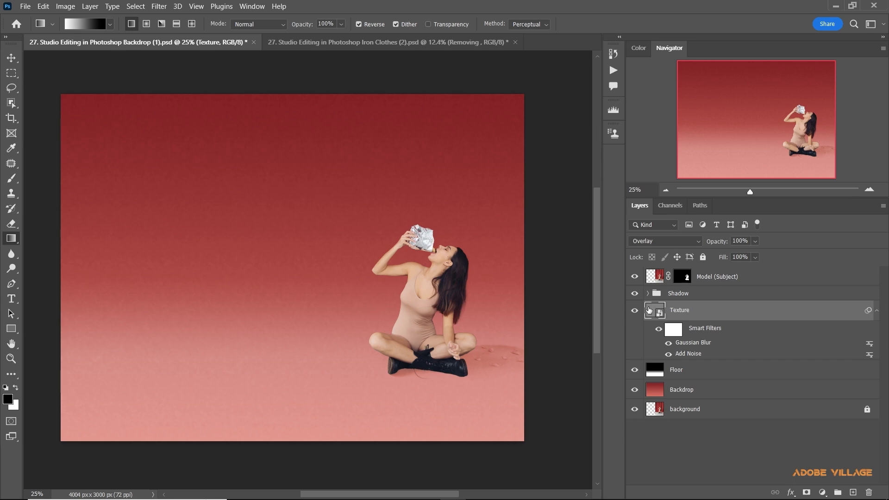
alt+click(635, 410)
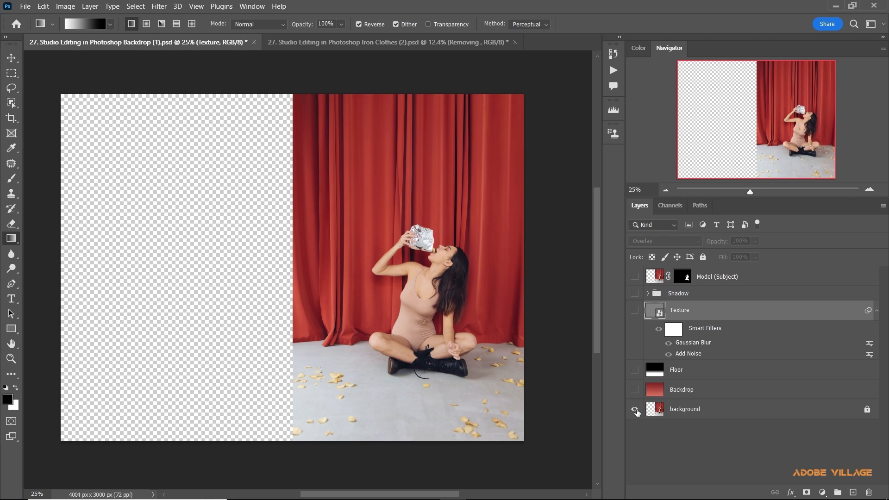
alt+click(635, 410)
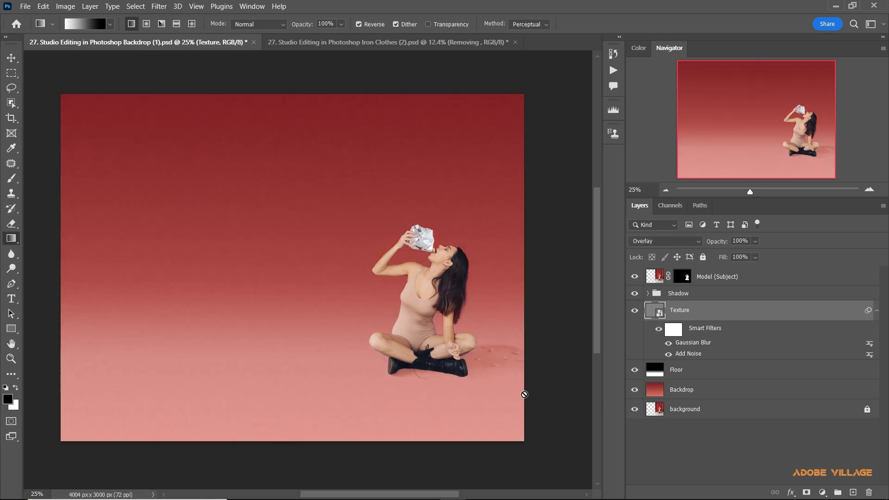
scroll(351, 331, down, 1)
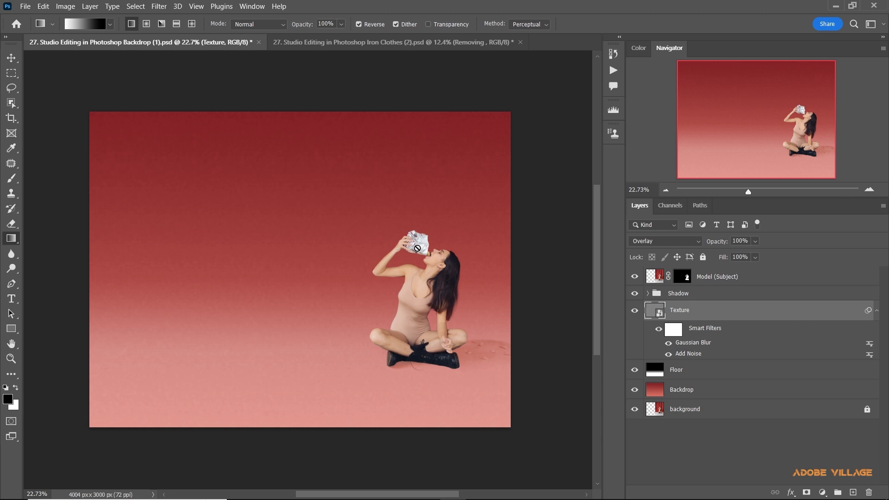
click(716, 277)
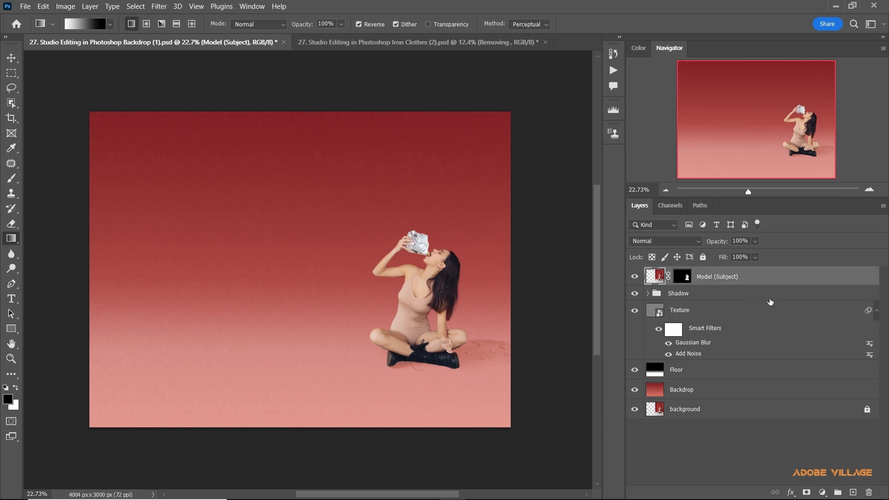
Add a Gradient Fill layer with the Diamond style.
click(823, 492)
click(816, 303)
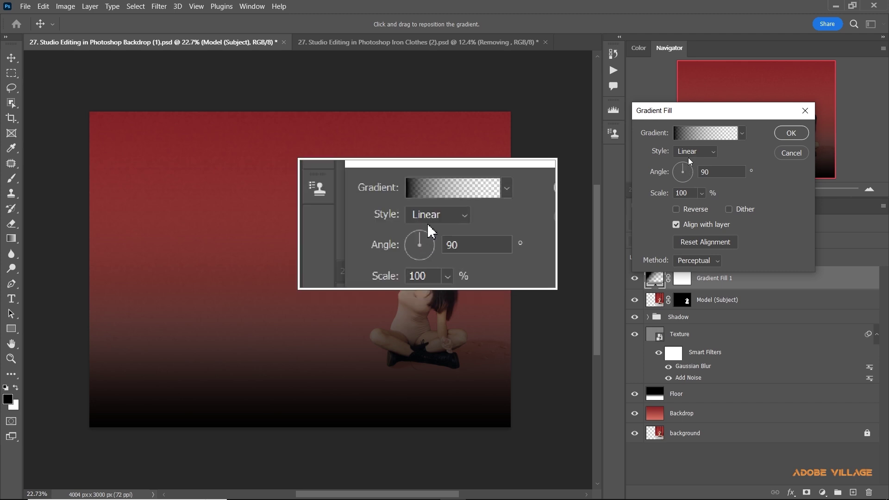
click(689, 154)
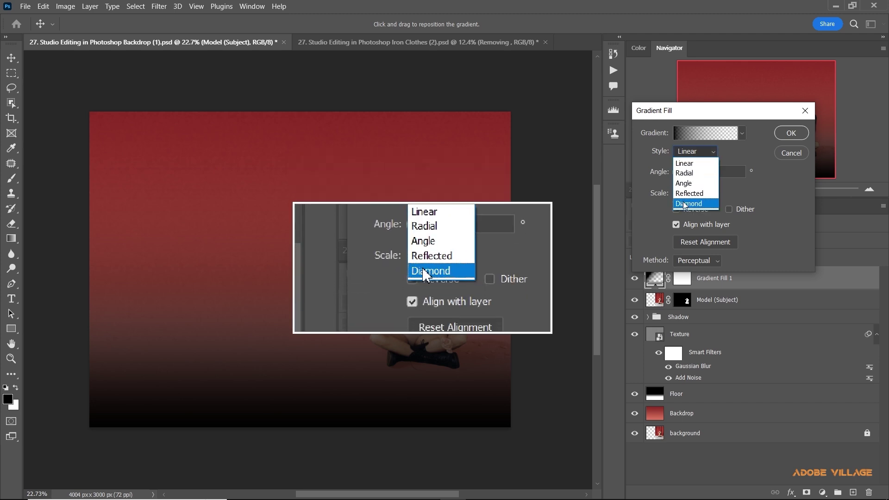
click(685, 203)
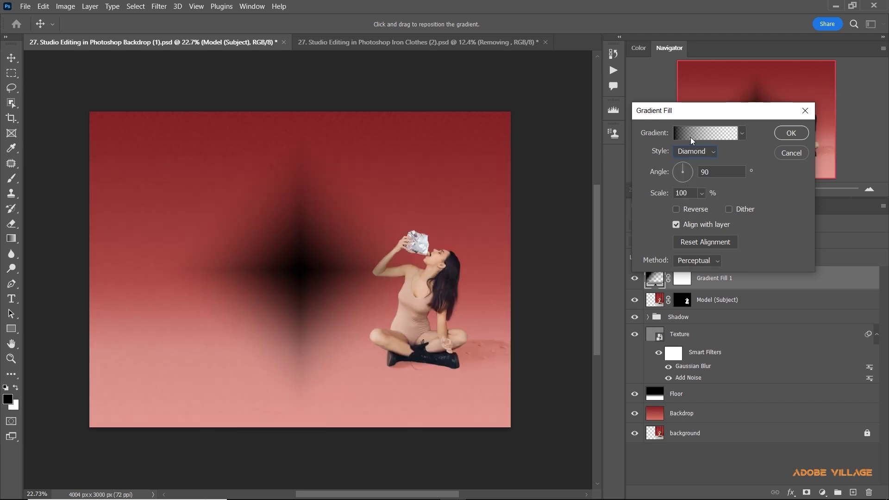
Make the gradient pink-to-transparent by deleting the right stop and sampling brightened backdrop pink.
click(690, 137)
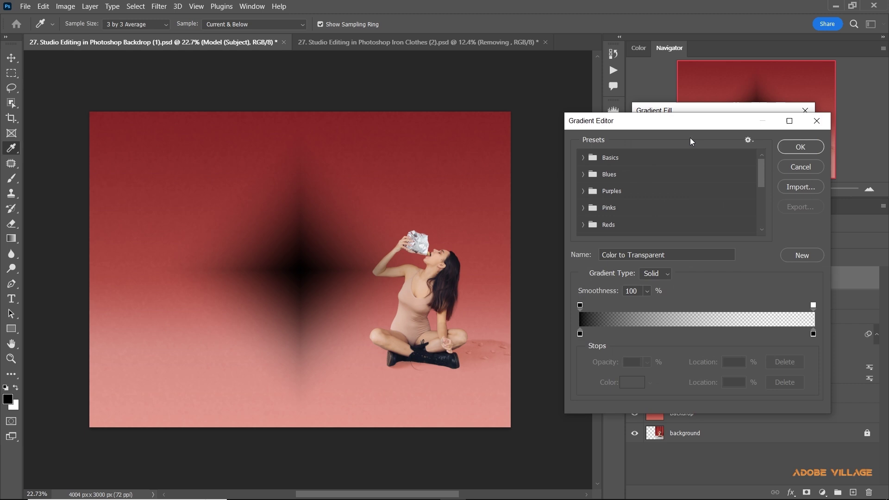
click(812, 334)
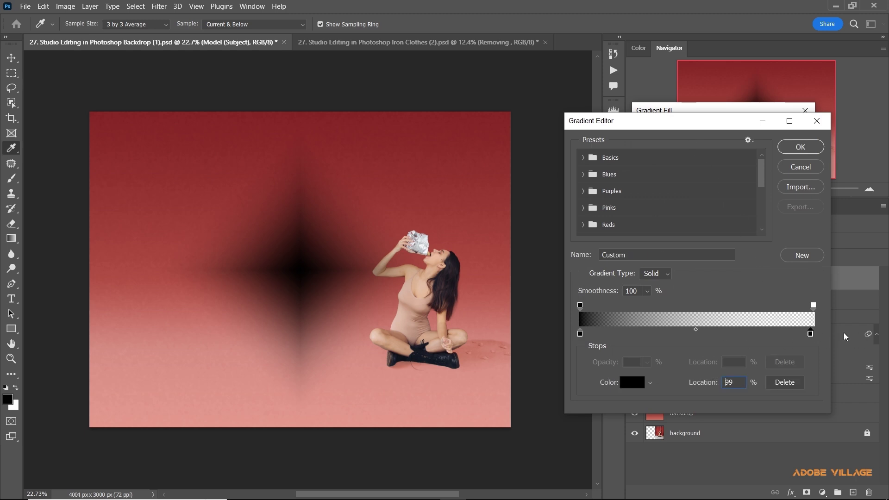
click(784, 382)
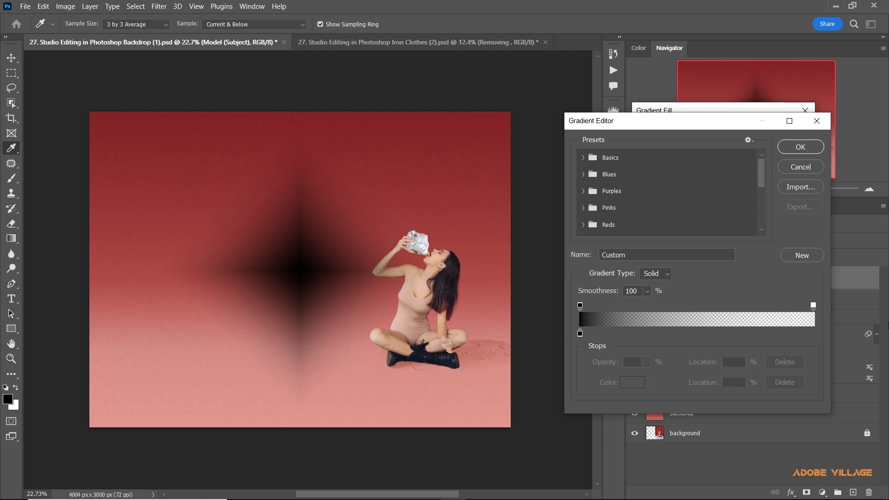
double_click(581, 334)
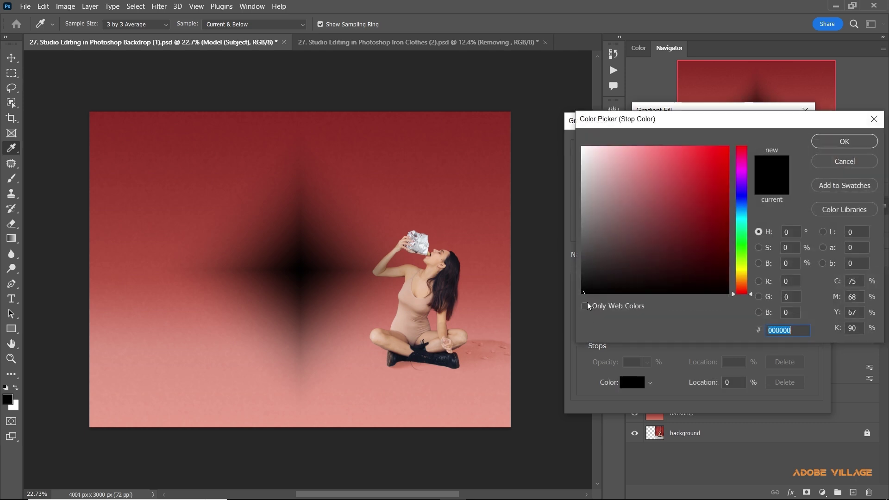
click(242, 337)
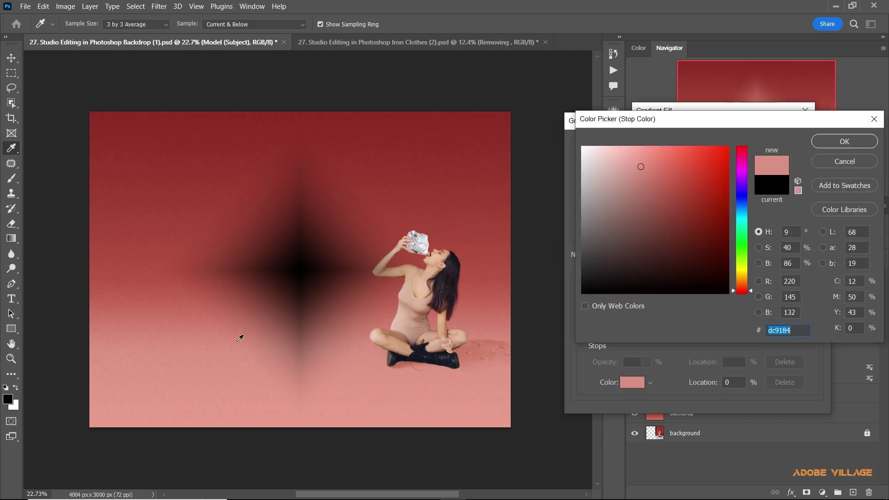
click(648, 157)
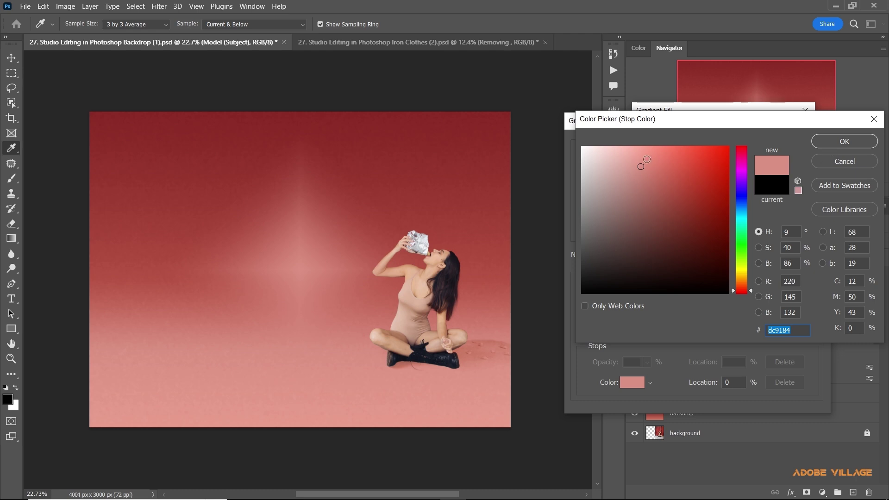
click(822, 144)
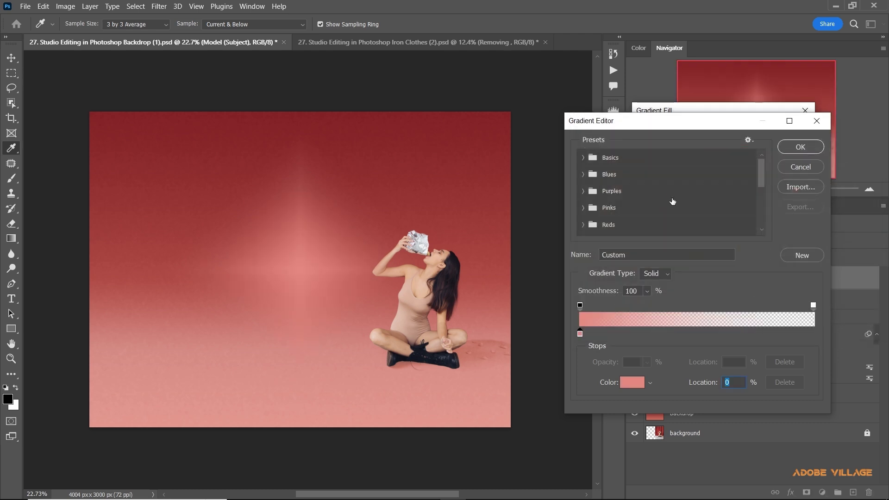
click(806, 149)
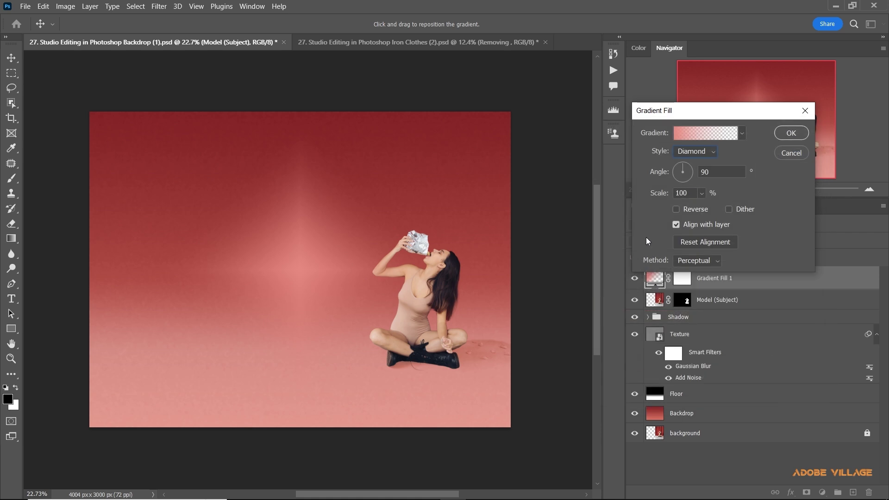
Drag the diamond glow to the top-left and tilt it to about -47 degrees.
drag(296, 259, 99, 119)
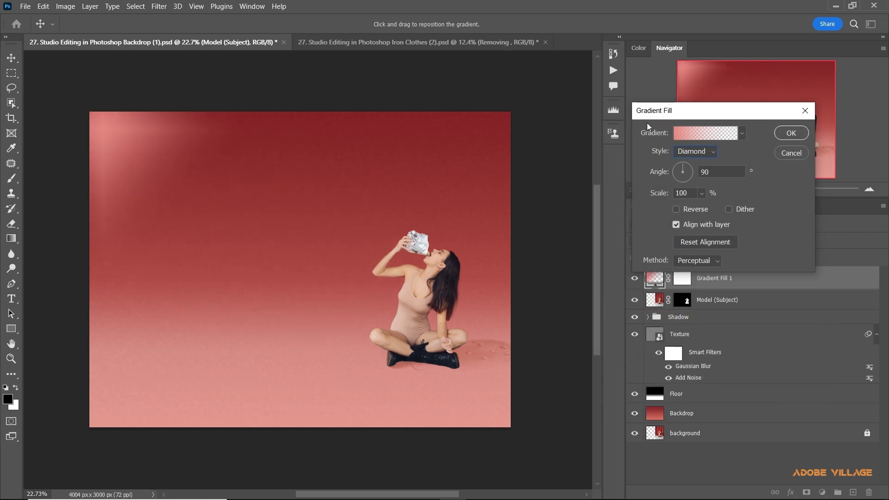
click(690, 179)
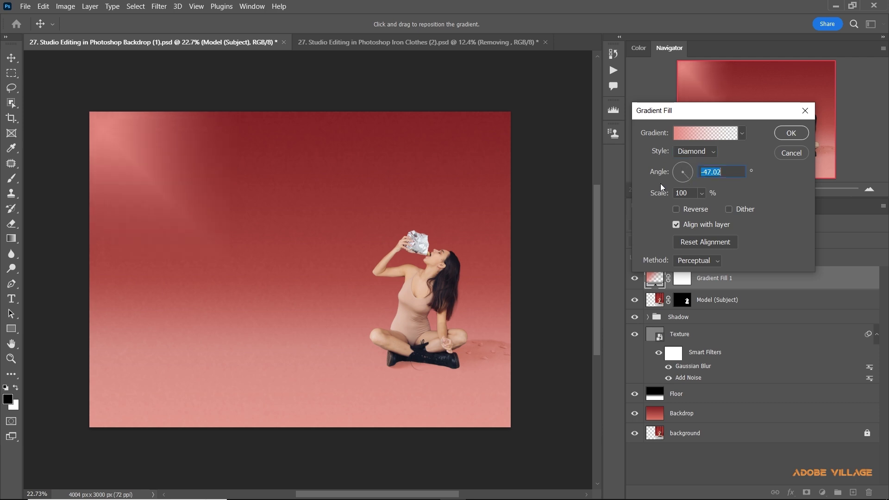
drag(91, 134, 90, 212)
drag(91, 258, 106, 149)
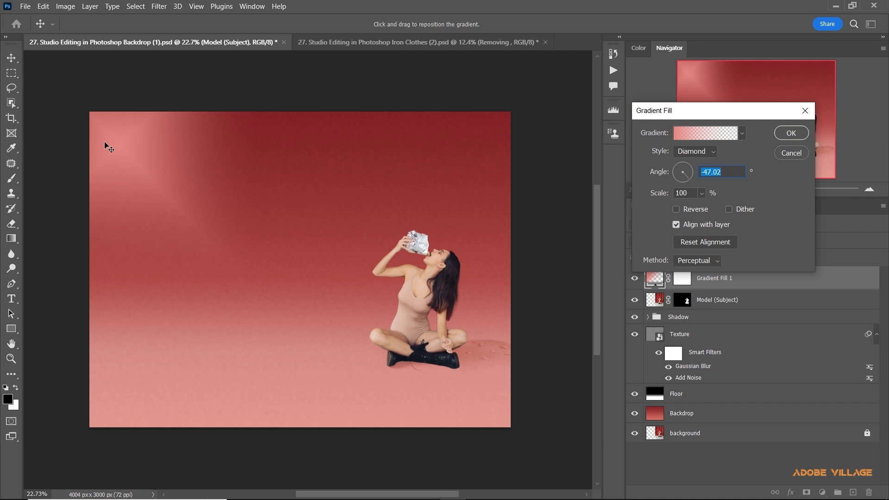
drag(105, 143, 95, 196)
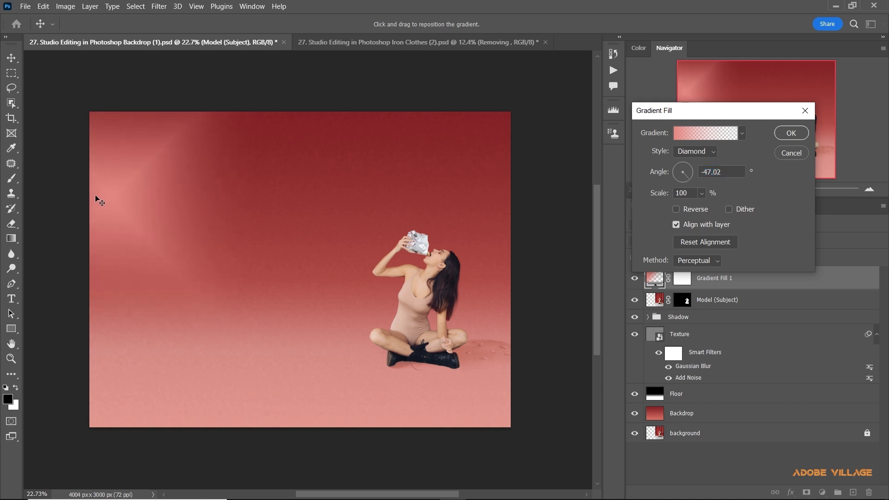
click(96, 195)
Enlarge the glow to about 156% or more and commit the gradient fill.
drag(654, 194, 687, 196)
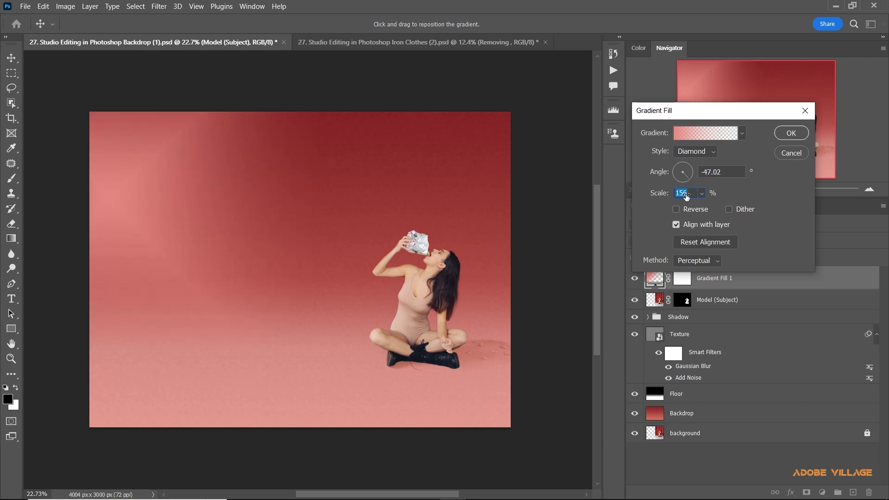
click(106, 180)
drag(107, 182, 111, 200)
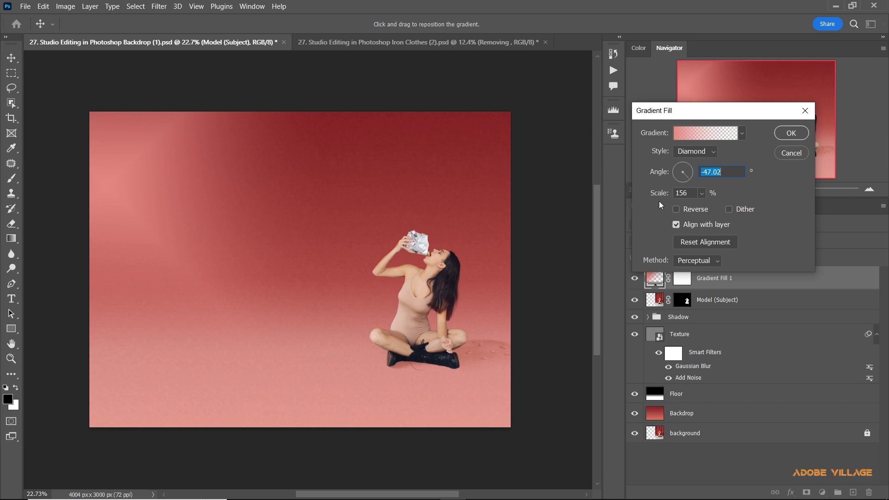
mouse_move(666, 195)
mouse_down()
mouse_move(701, 196)
mouse_move(672, 207)
mouse_up()
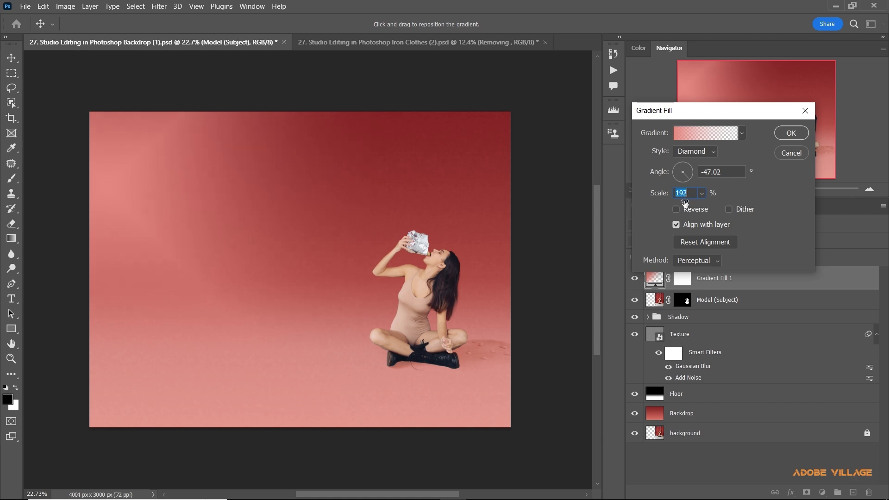
key(Return)
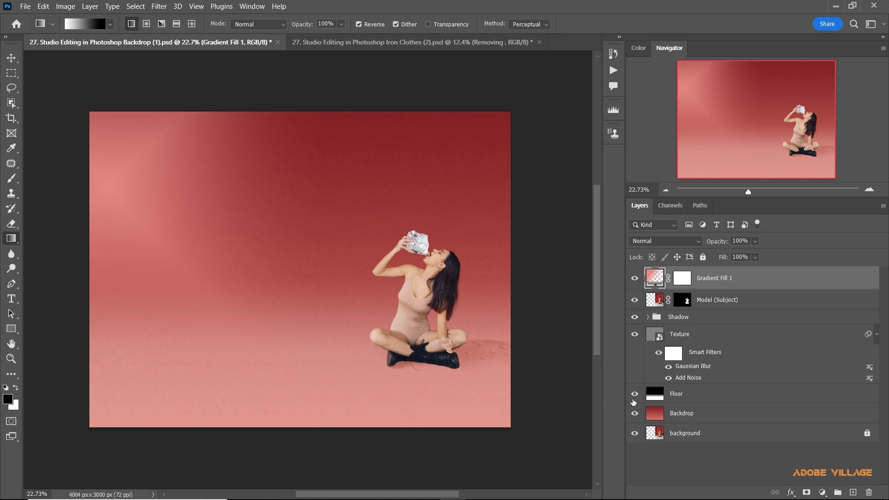
Compare against the background photo alone, then switch to the Iron Clothes document.
alt+click(634, 434)
alt+click(635, 434)
alt+click(635, 434)
click(449, 48)
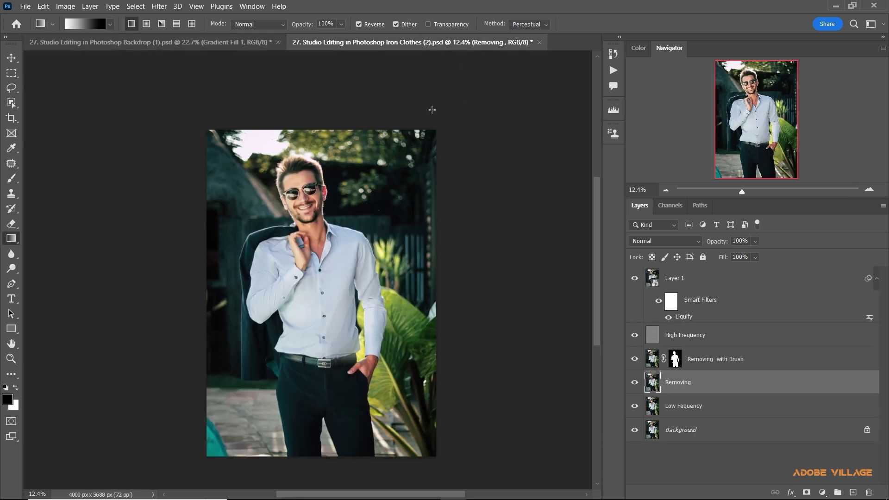